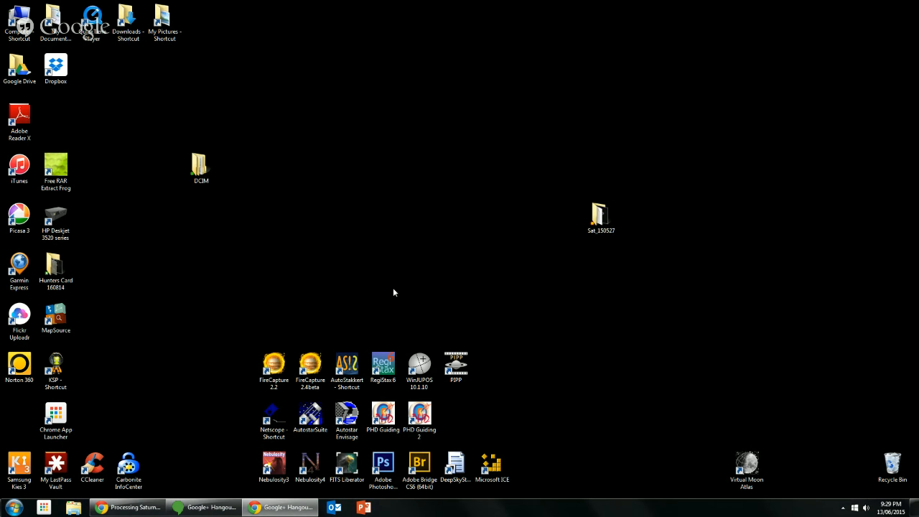
double_click(341, 371)
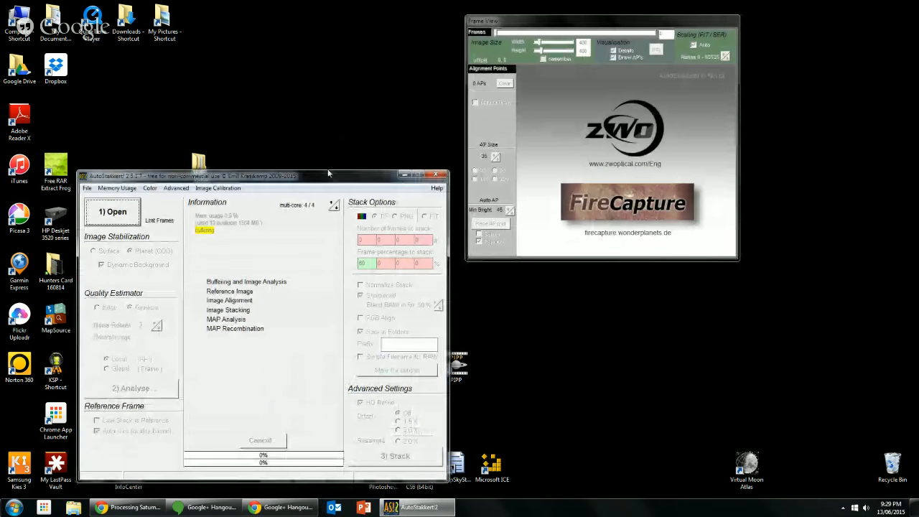
drag(327, 173, 322, 62)
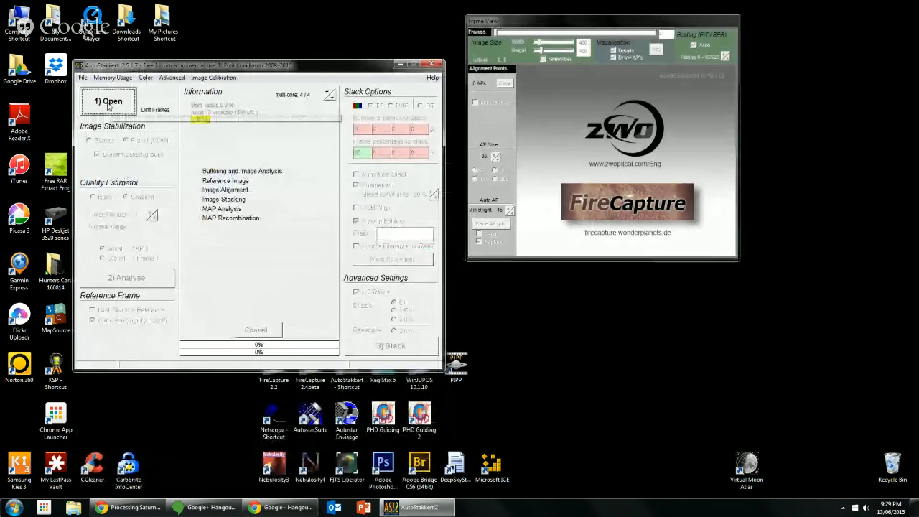
click(108, 104)
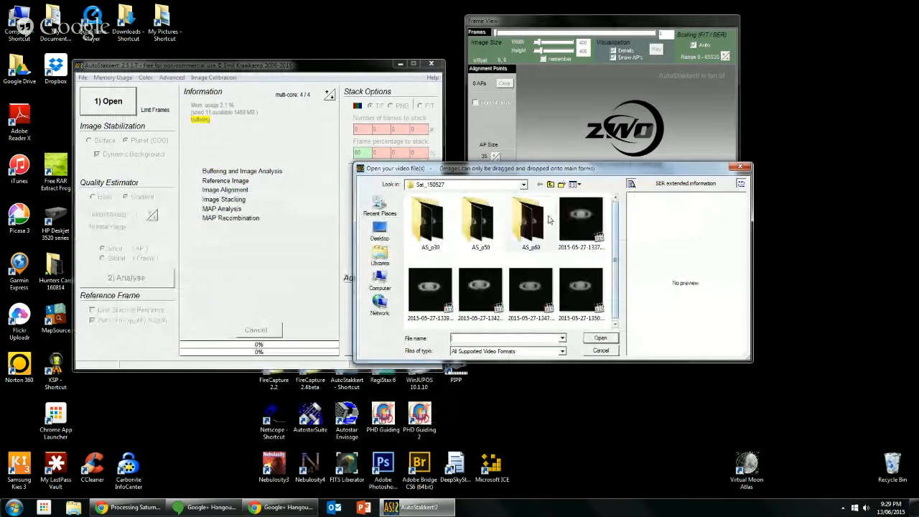
click(615, 325)
click(580, 219)
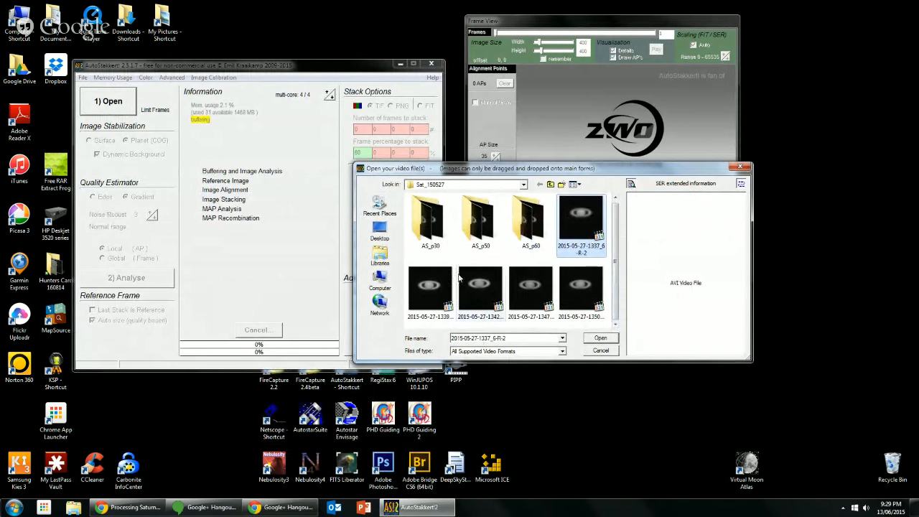
click(429, 289)
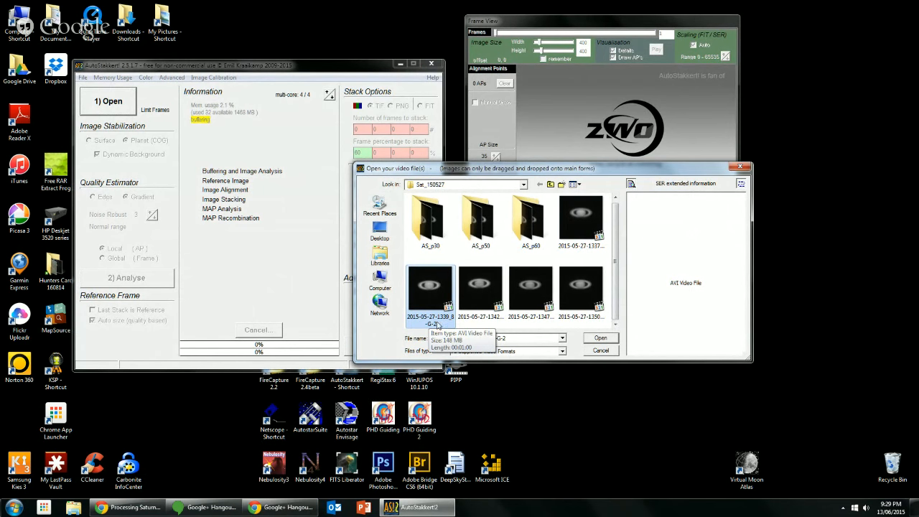
click(470, 288)
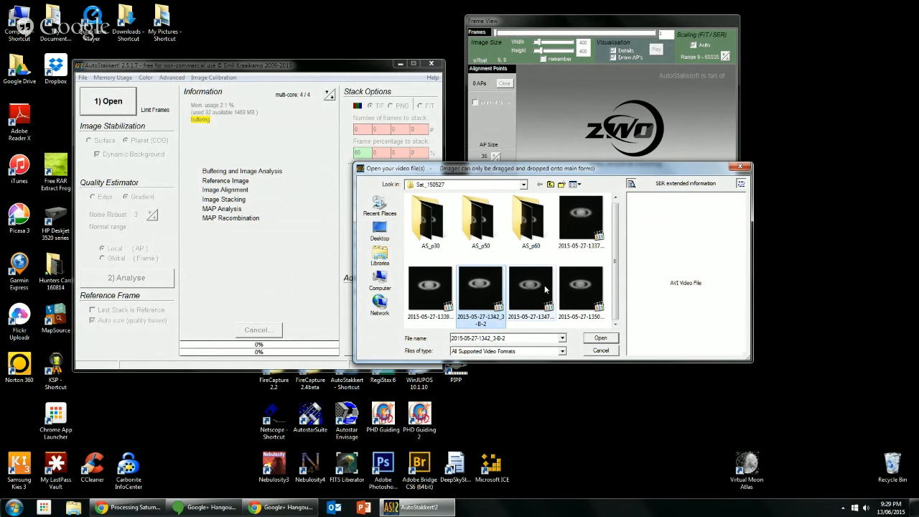
click(531, 287)
click(586, 288)
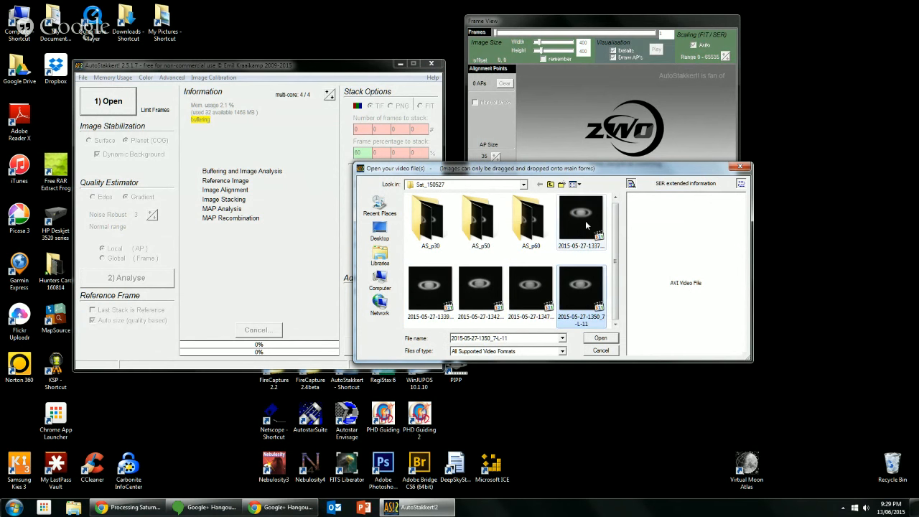
click(528, 306)
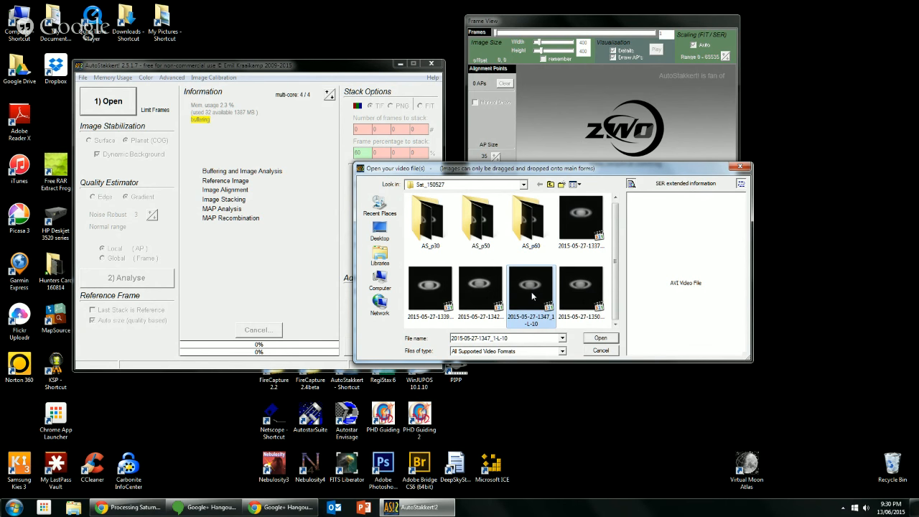
double_click(531, 292)
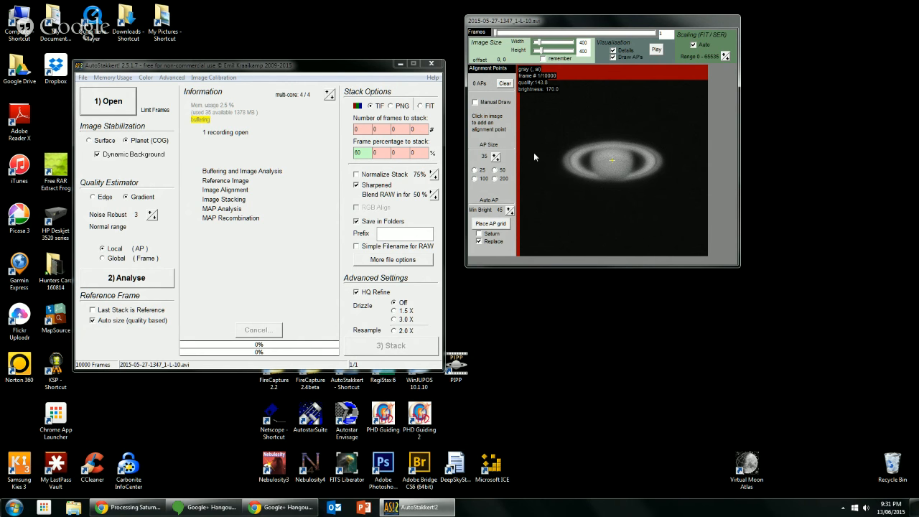
Step: Try Surface image stabilization and disabling Dynamic Background, returning to Planet (COG) with Dynamic Background enabled
click(89, 141)
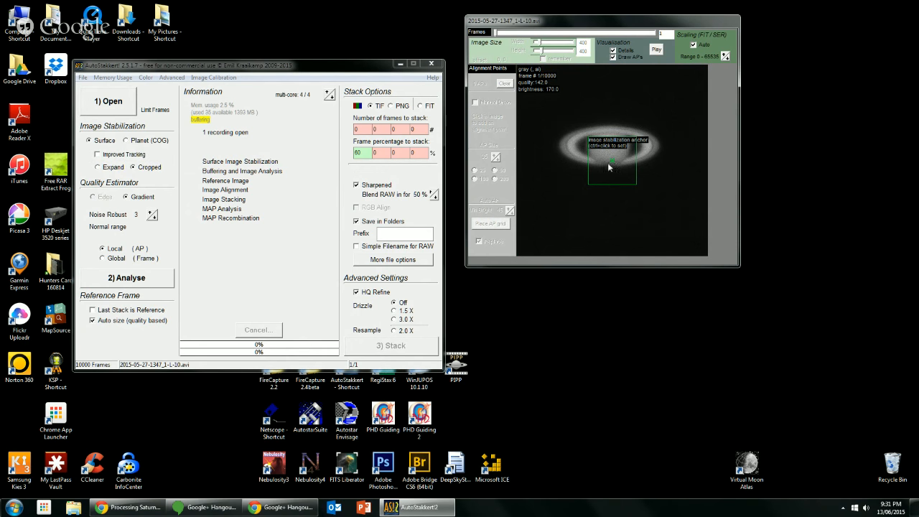
click(126, 141)
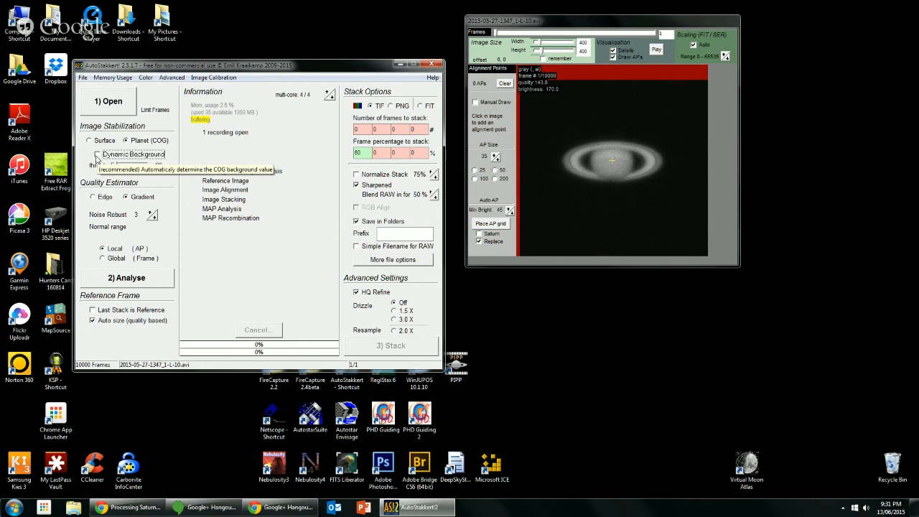
click(97, 156)
click(97, 155)
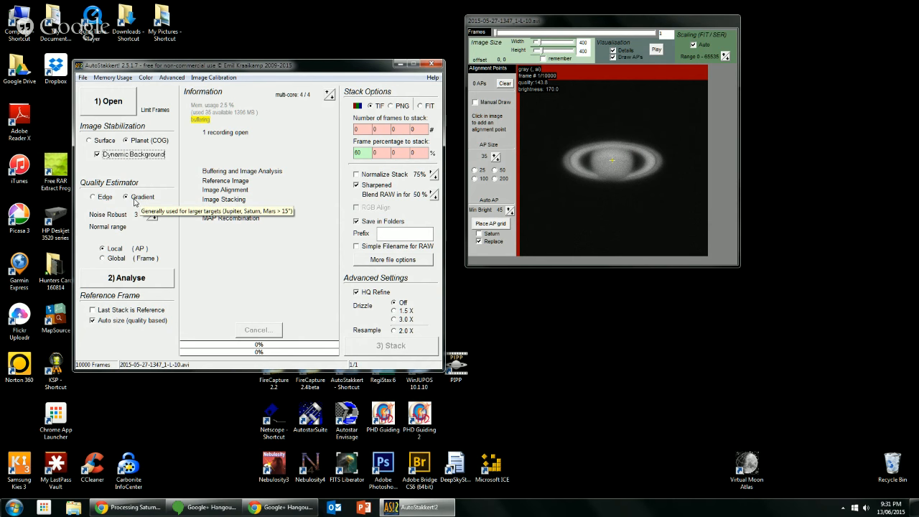
Step: Try the Edge quality estimator with several small-planet sides disabled, re-enable those sides and return to Gradient
click(99, 197)
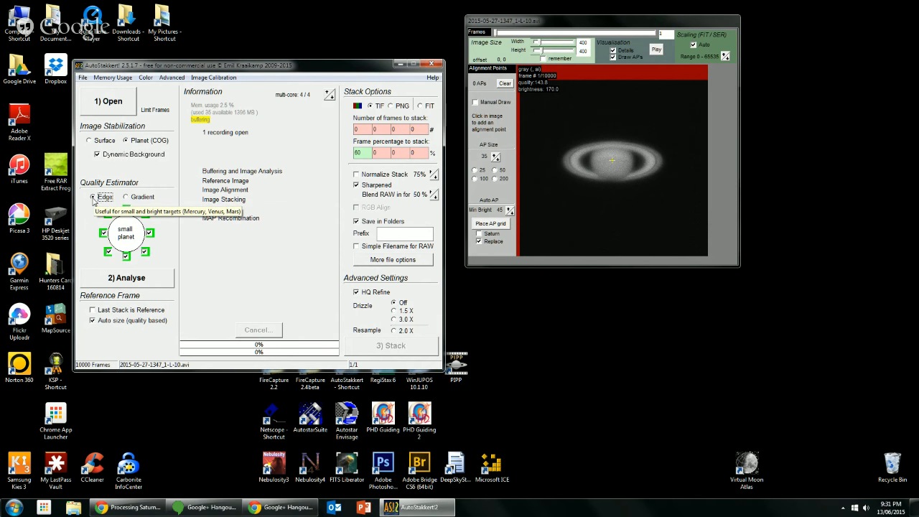
click(144, 215)
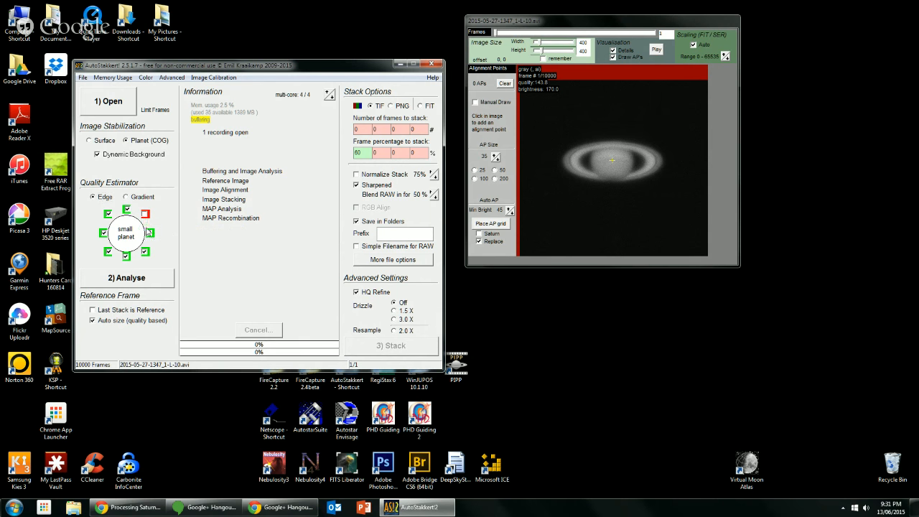
click(149, 234)
click(145, 251)
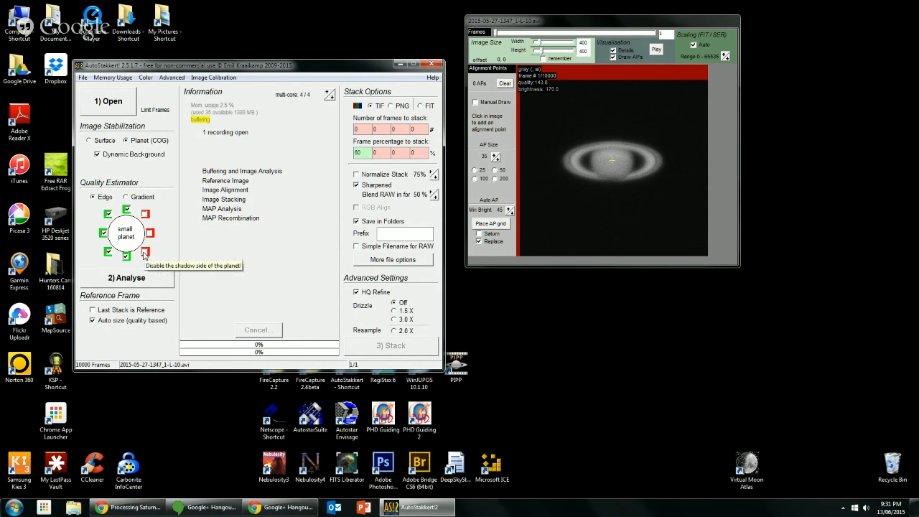
click(126, 256)
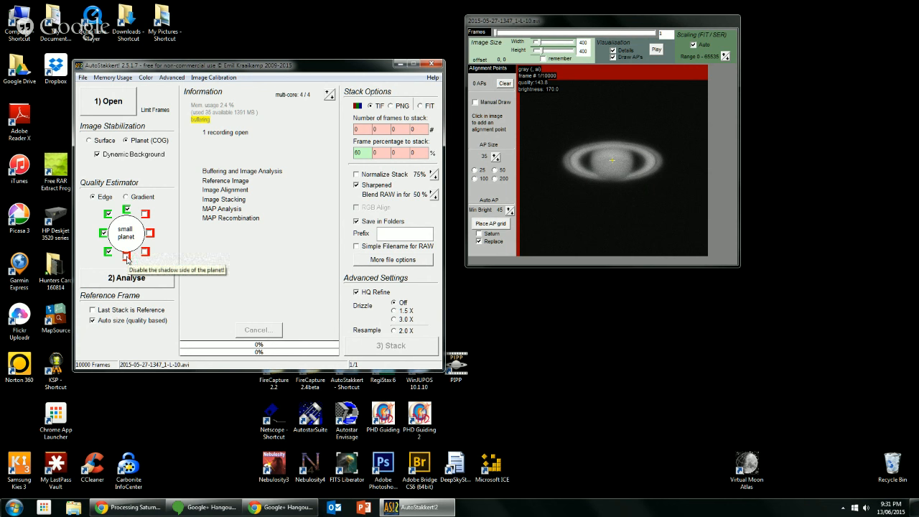
click(145, 215)
click(150, 233)
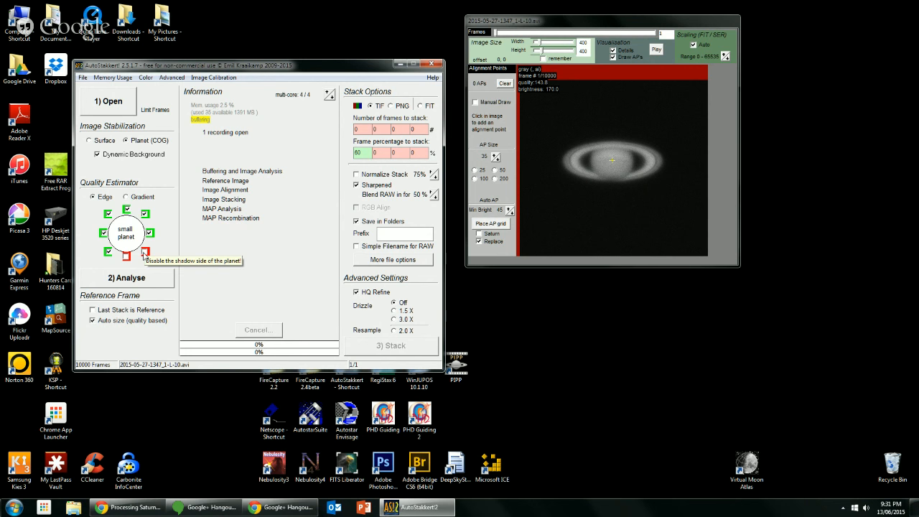
click(145, 251)
click(126, 256)
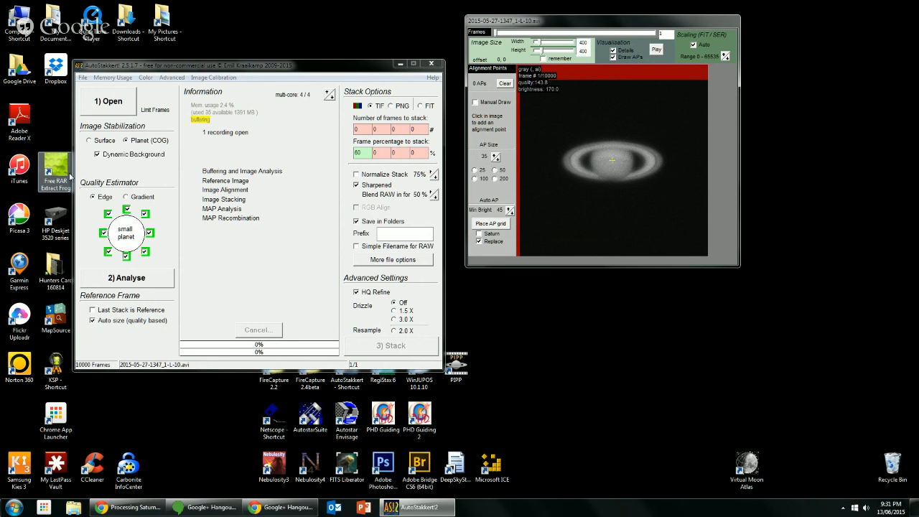
click(126, 198)
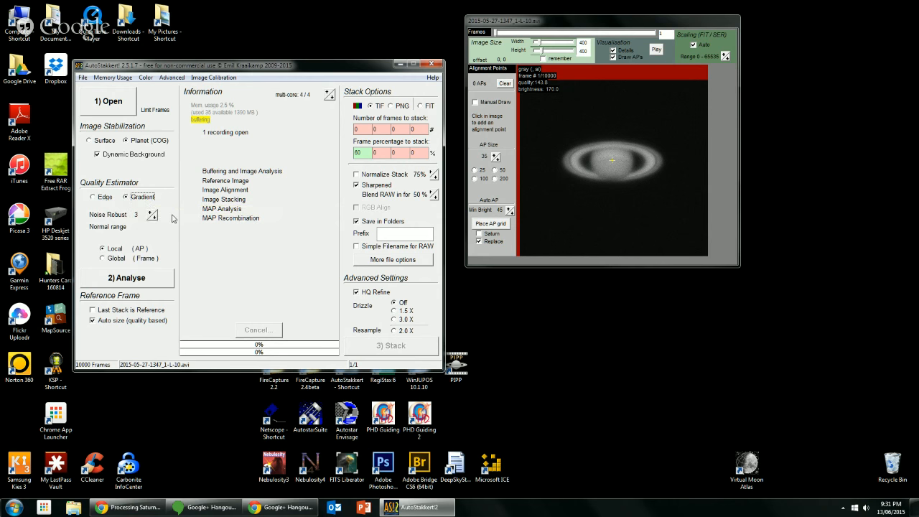
Step: Analyse the recording with the quality estimator set to Local (AP)
click(114, 260)
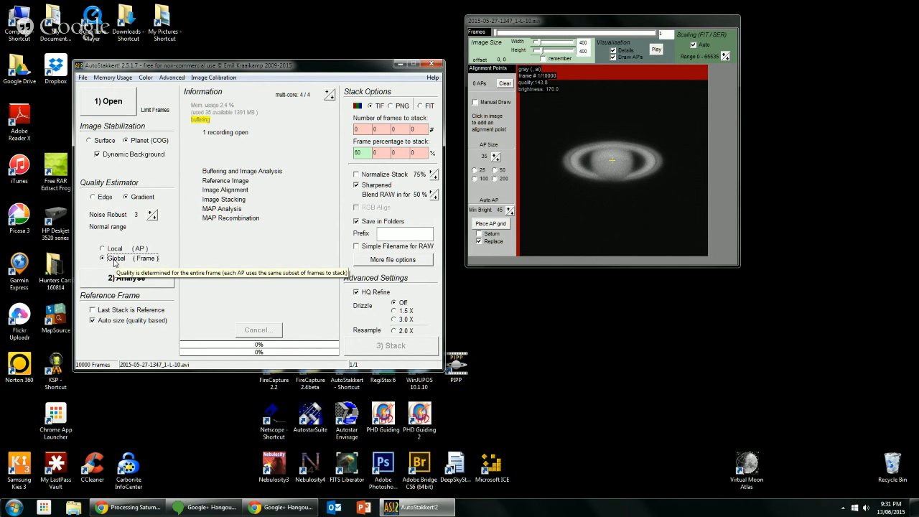
click(114, 250)
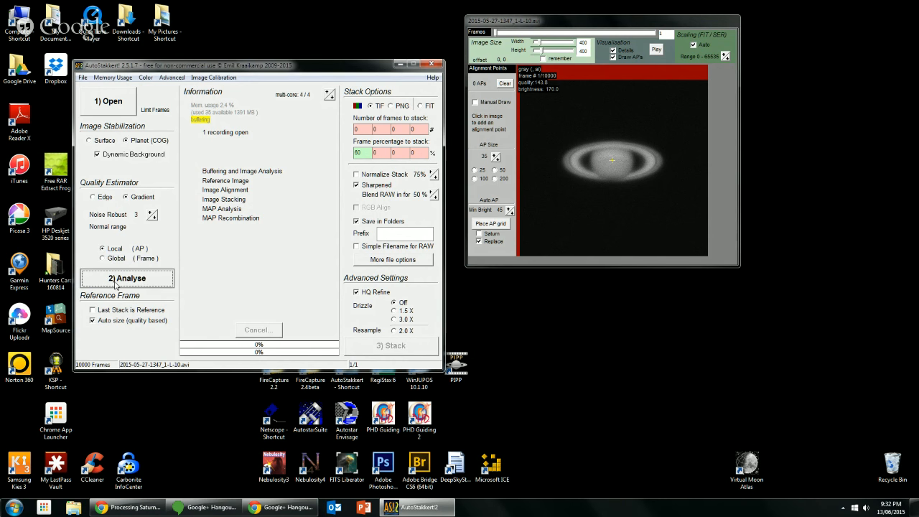
click(115, 283)
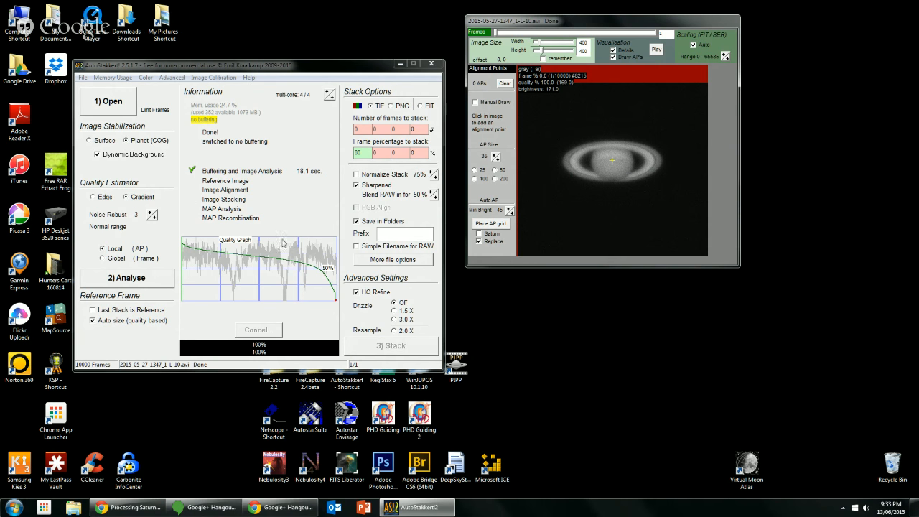
Step: Set the first frame percentage to stack to 50%
double_click(362, 153)
double_click(362, 156)
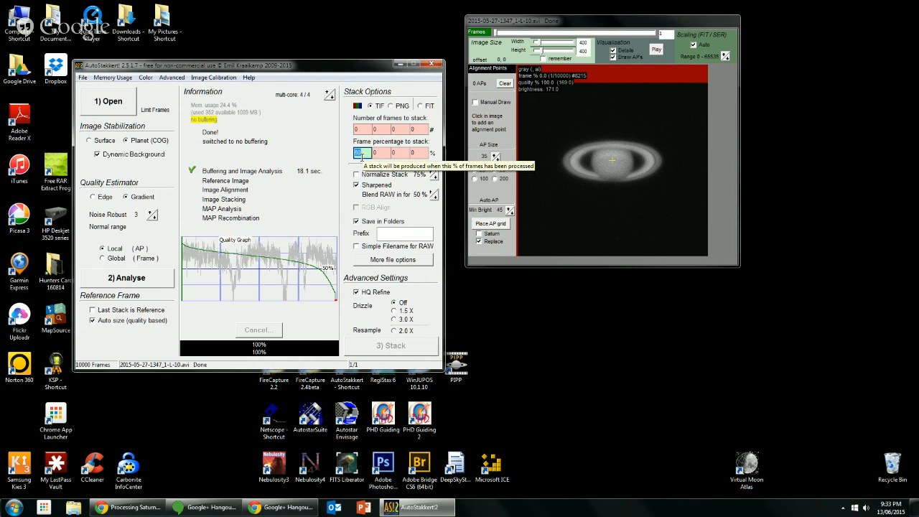
text(50)
Step: Try additional stack percentages of 20 and 40 and the Normalize Stack option, restoring the extra percentages to 0 and normalization to off
double_click(380, 153)
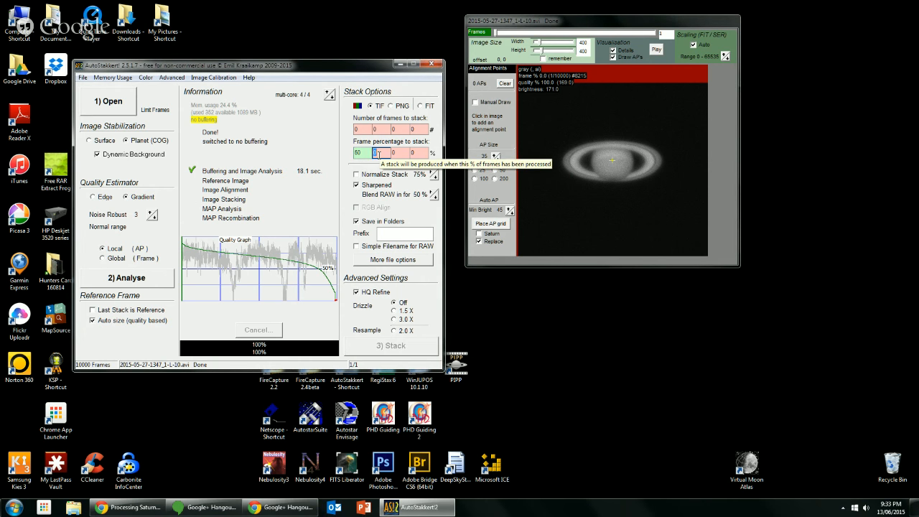
text(20)
double_click(399, 153)
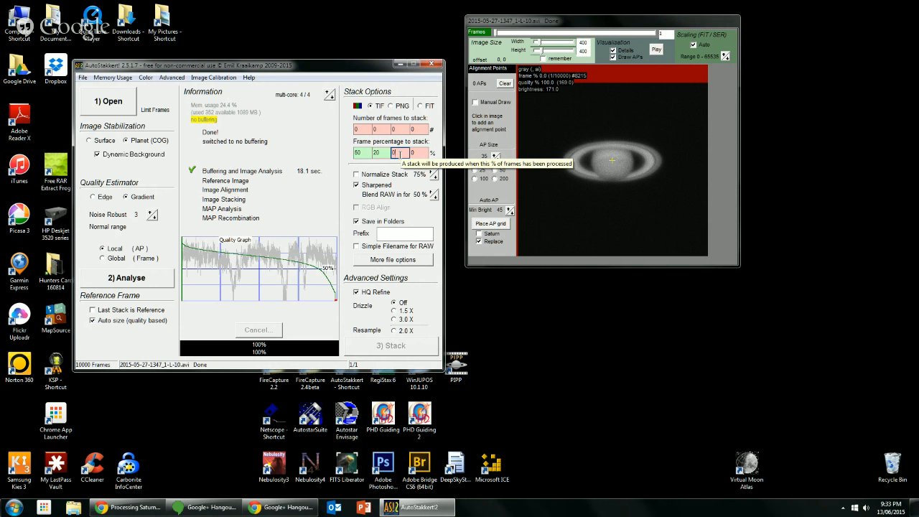
text(40)
key(BackSpace)
key(BackSpace)
double_click(385, 153)
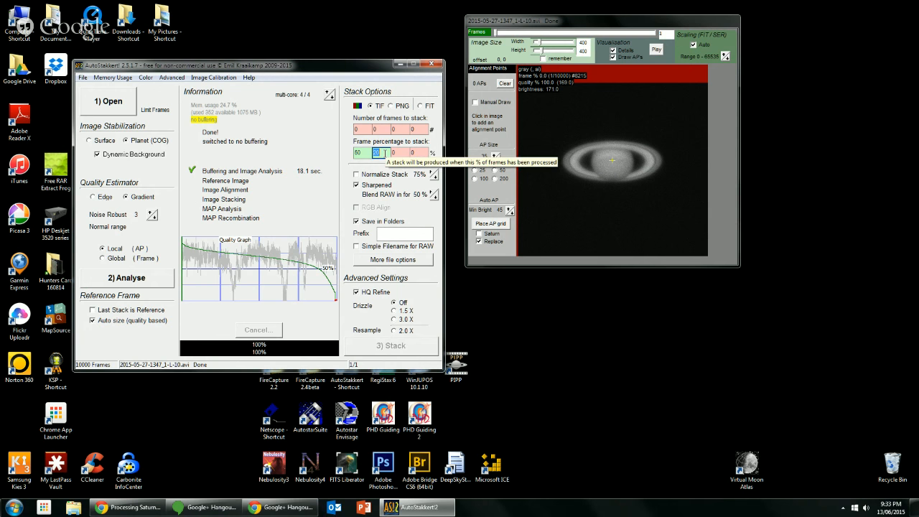
key(BackSpace)
text(0)
click(384, 175)
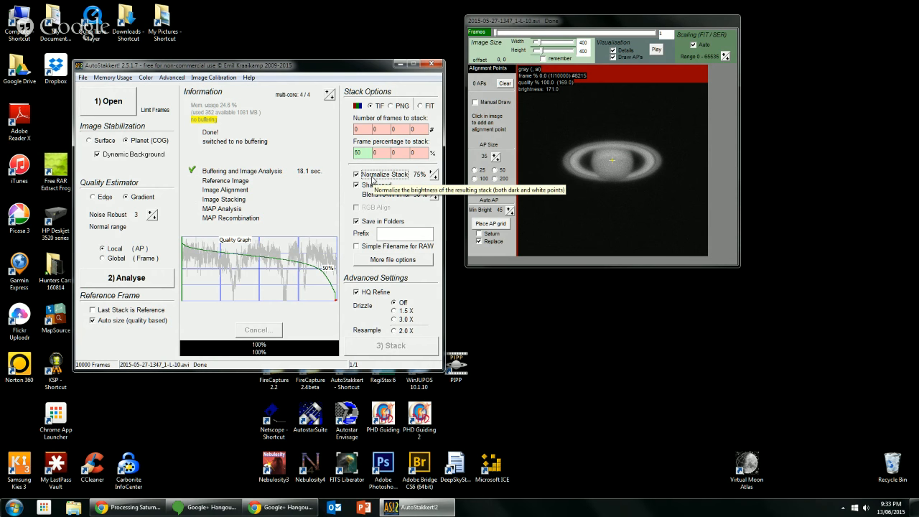
click(372, 178)
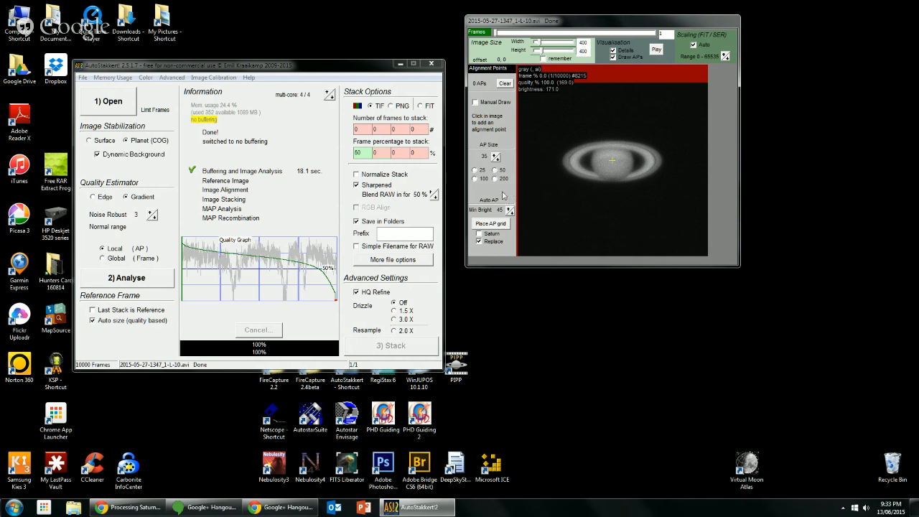
Step: Try automatic alignment point grids without and with the Saturn option, and clear all the points
click(490, 224)
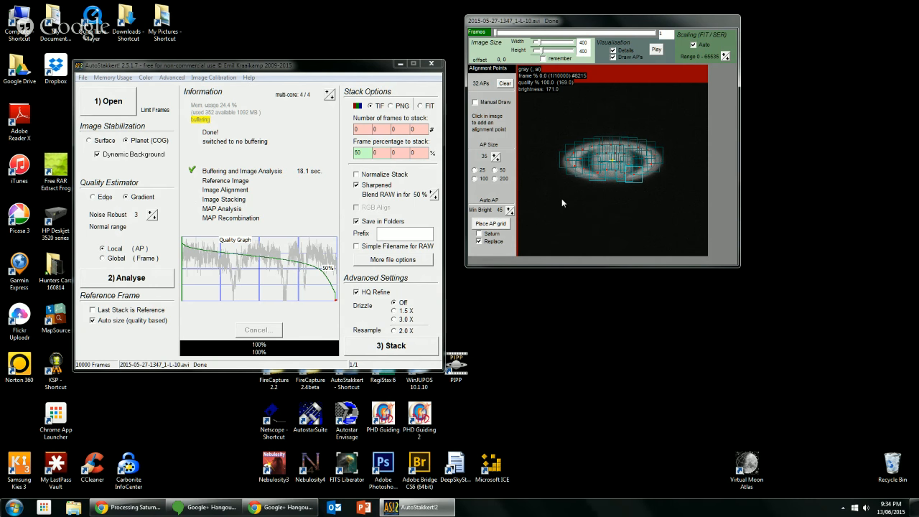
click(479, 234)
click(490, 224)
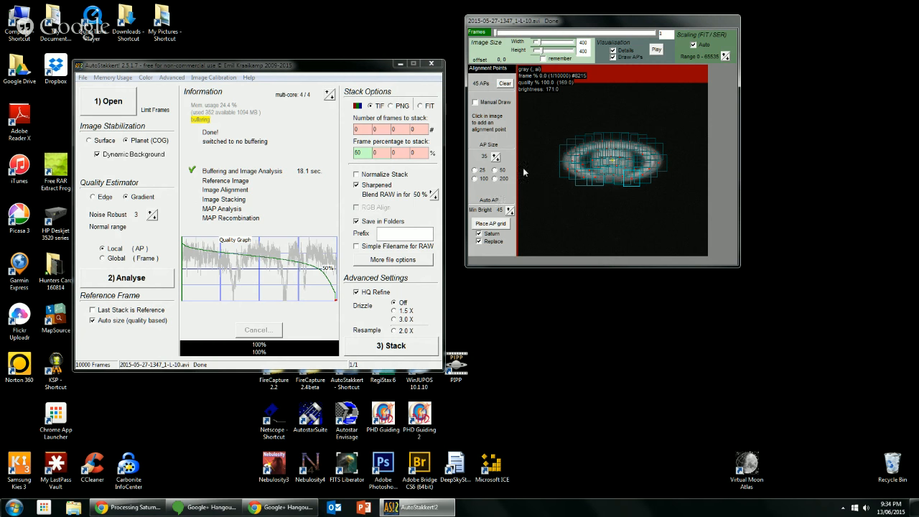
click(479, 234)
click(504, 82)
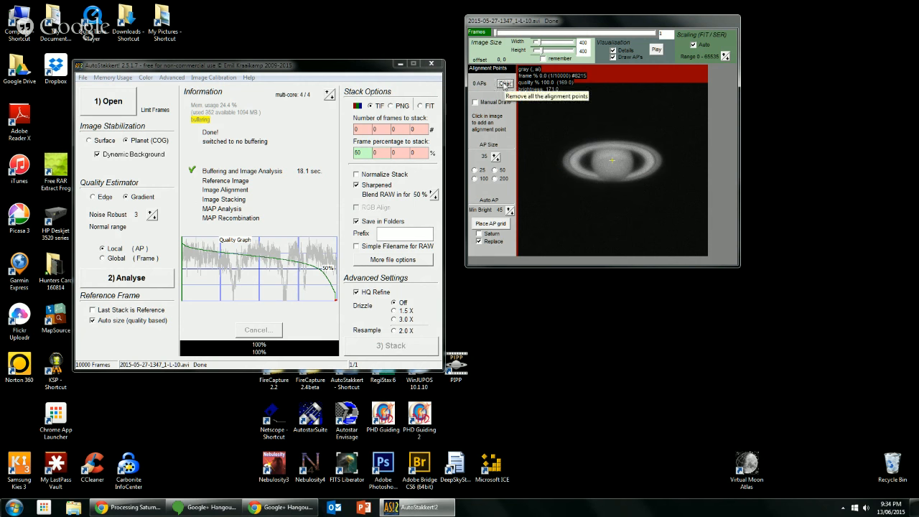
Step: Set the alignment point size to 40 and place seven points along the left end and lower edge of Saturn's rings
click(495, 155)
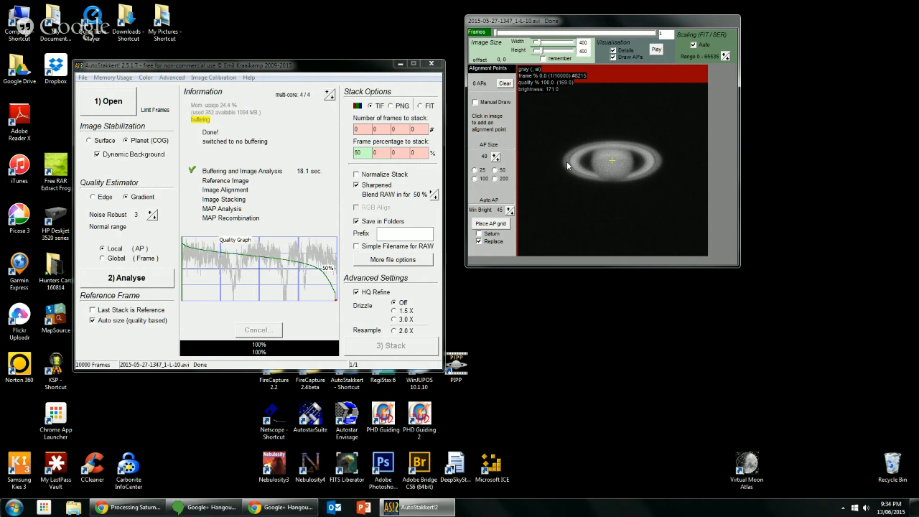
click(569, 162)
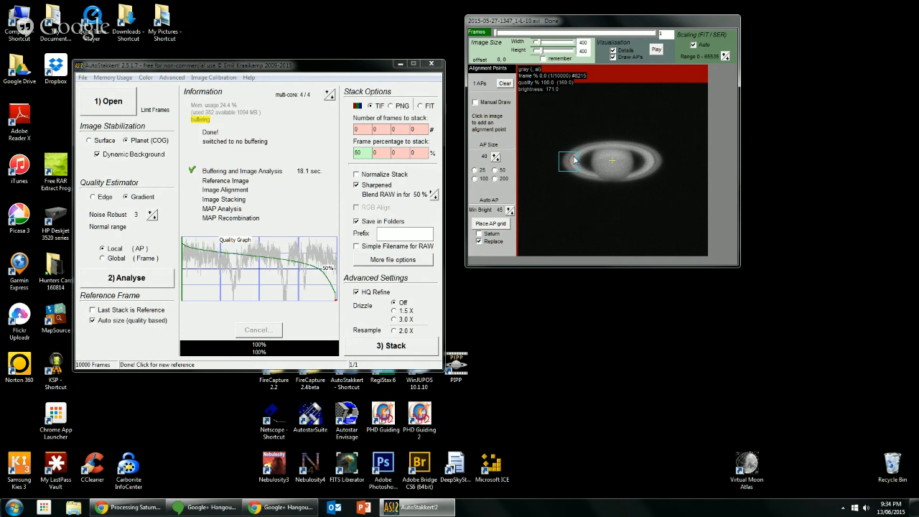
click(574, 160)
click(578, 170)
click(591, 176)
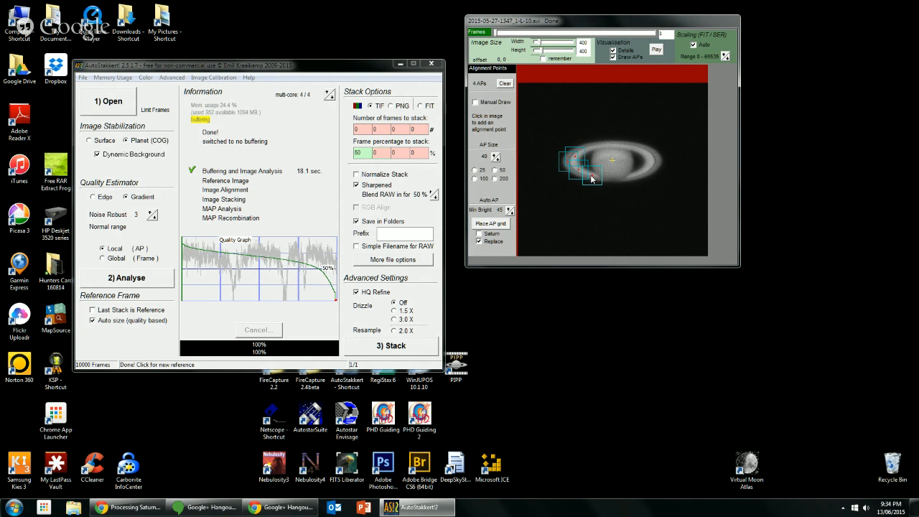
click(606, 181)
click(622, 182)
click(639, 176)
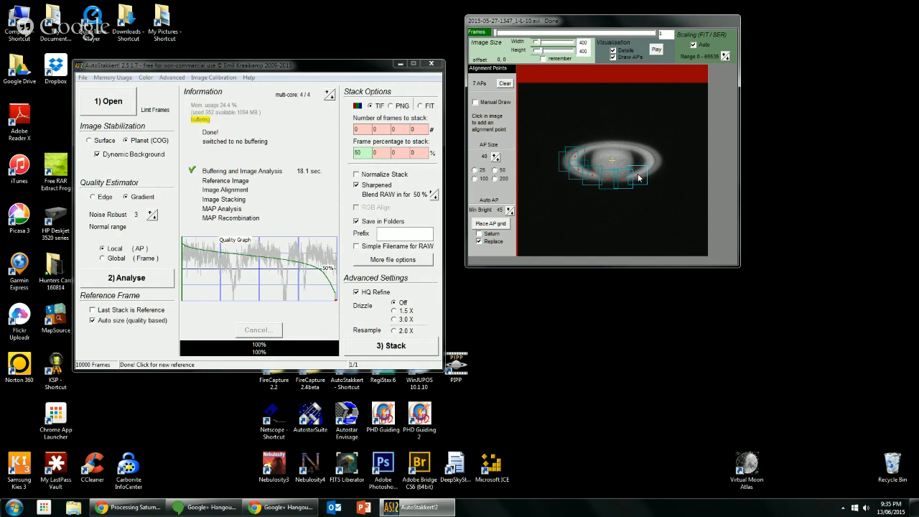
Step: Add six alignment points around the right end and along the upper edge of Saturn's rings
click(649, 170)
click(655, 160)
click(645, 152)
click(626, 148)
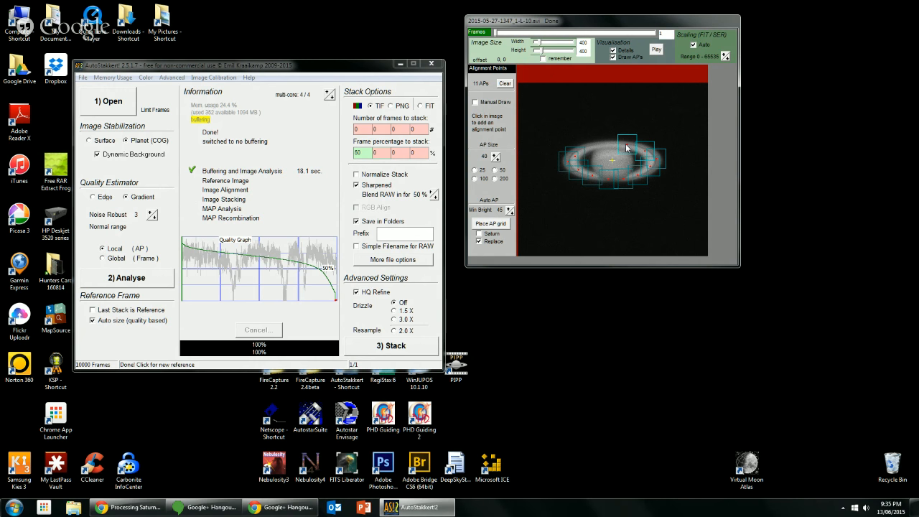
click(609, 147)
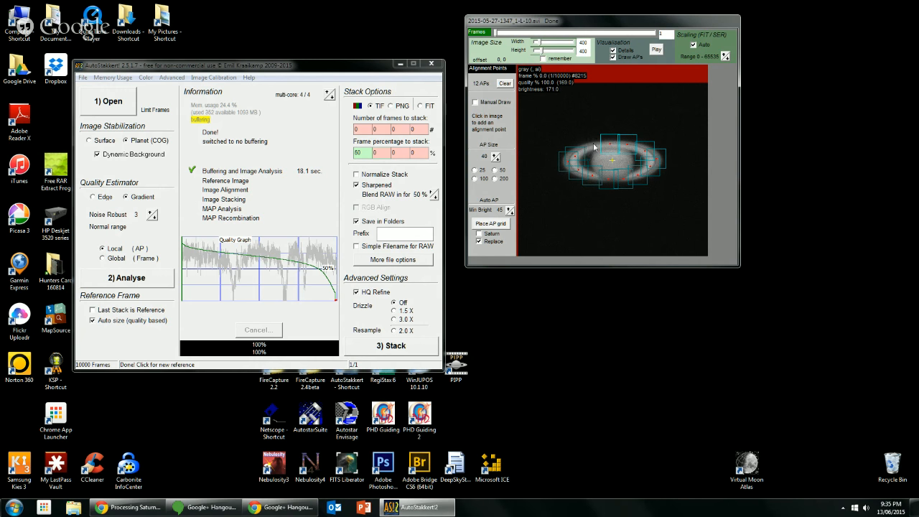
click(591, 149)
Step: Add seven overlapping alignment points across Saturn's globe, from its left edge through the centre to the lower part
click(594, 166)
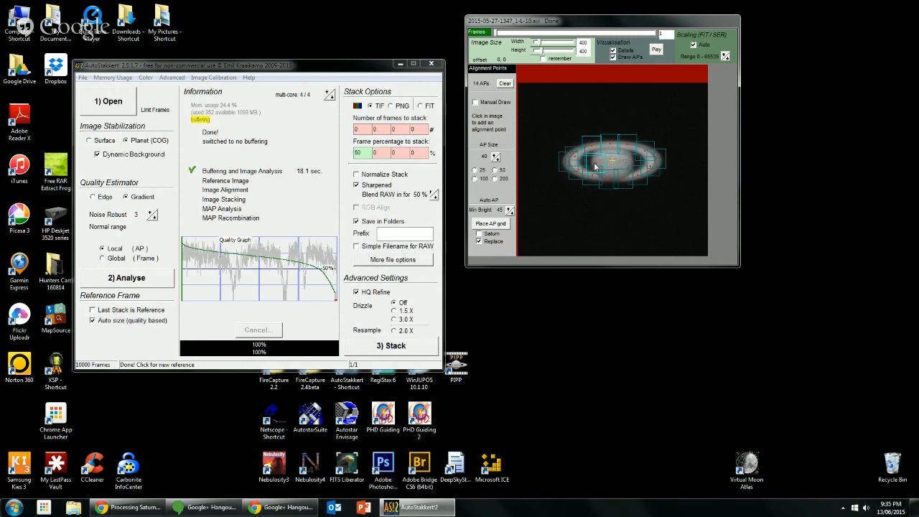
click(609, 160)
click(623, 160)
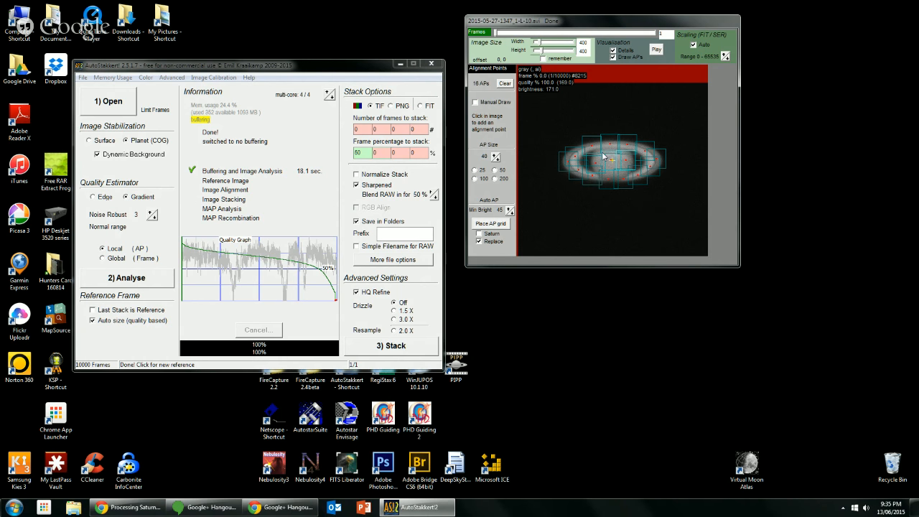
click(612, 156)
click(612, 156)
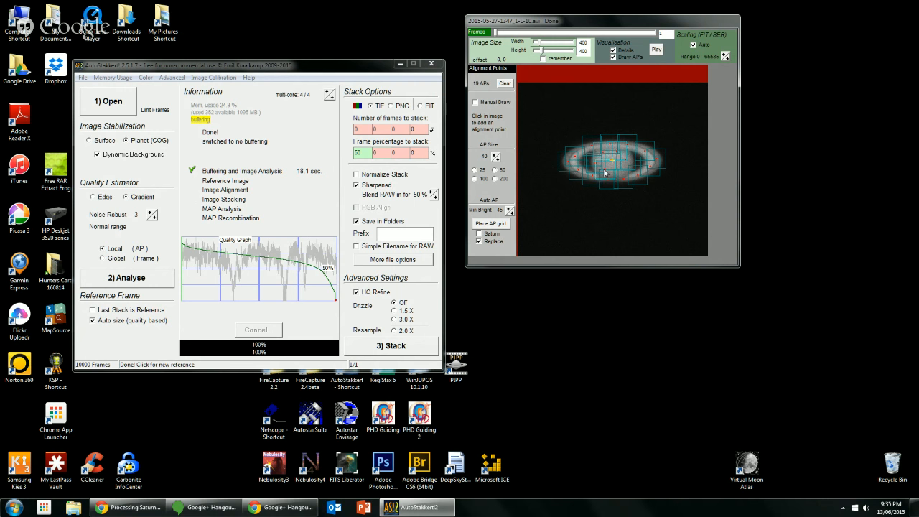
click(614, 174)
click(619, 173)
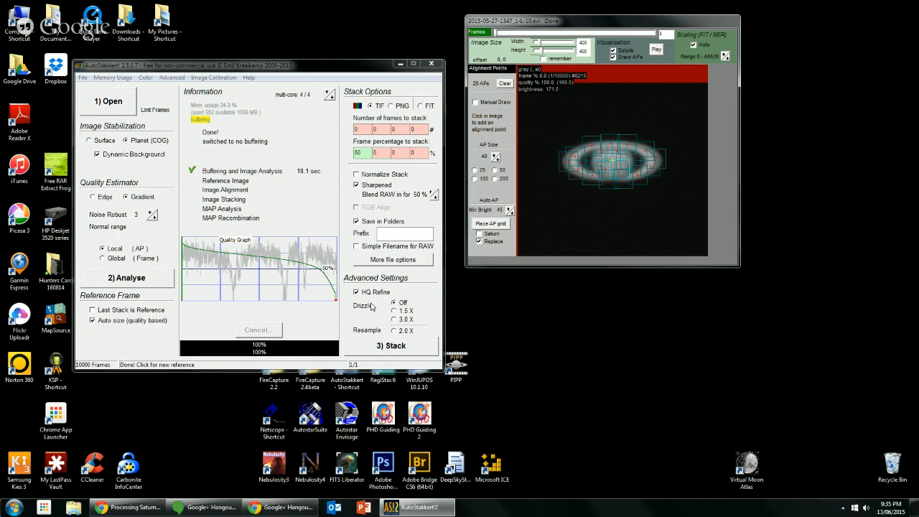
Step: Stack the best 50% of the frames using the manually placed alignment points
click(385, 347)
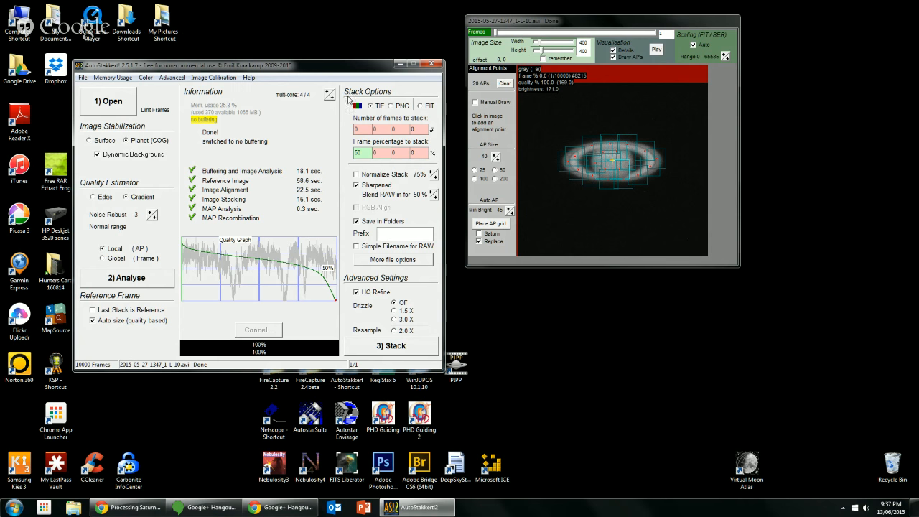
double_click(356, 153)
click(632, 83)
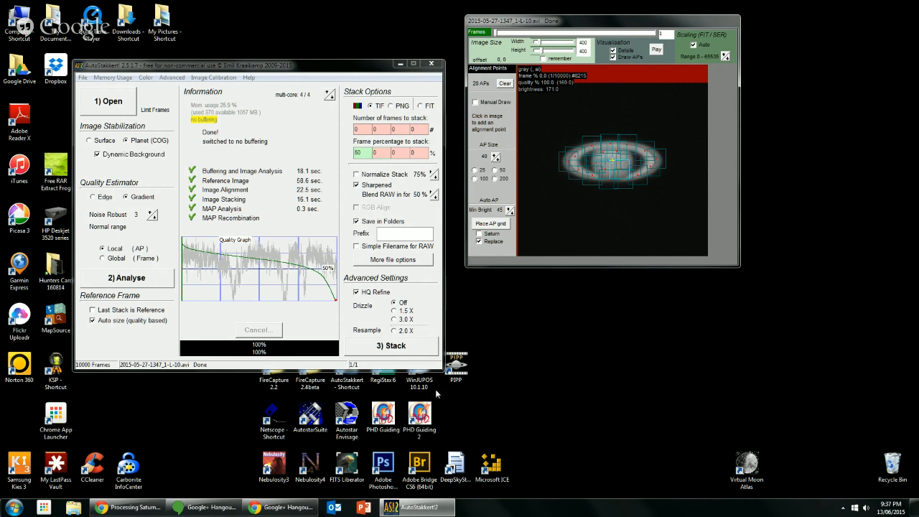
Step: Launch RegiStax 6 and browse to the AS_p50 folder to select an image for processing
double_click(389, 385)
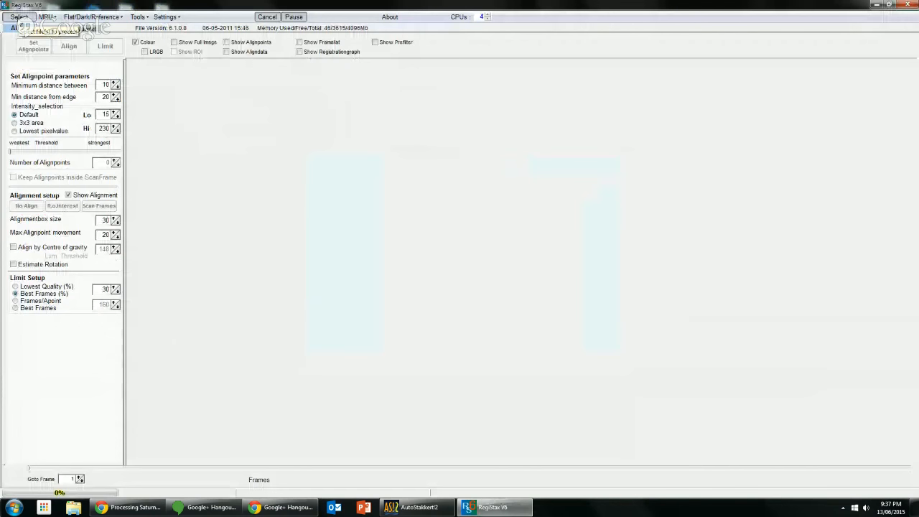
click(19, 18)
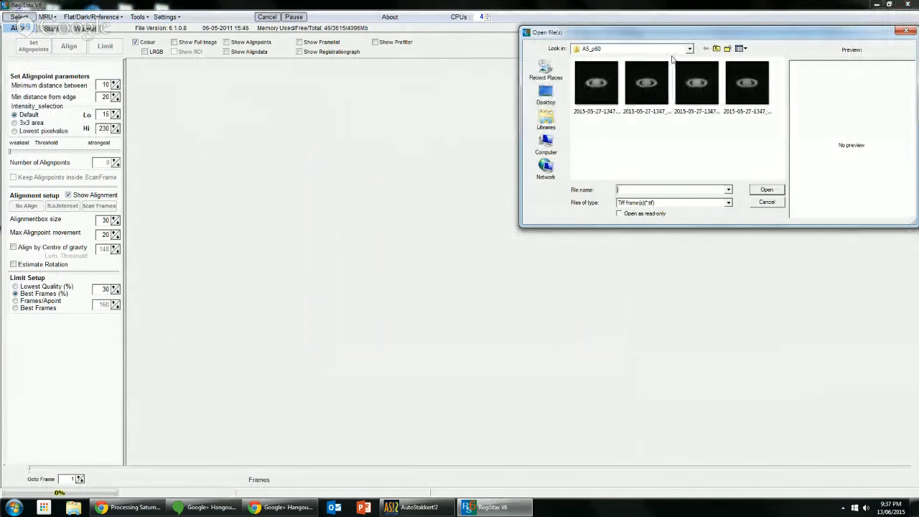
click(715, 48)
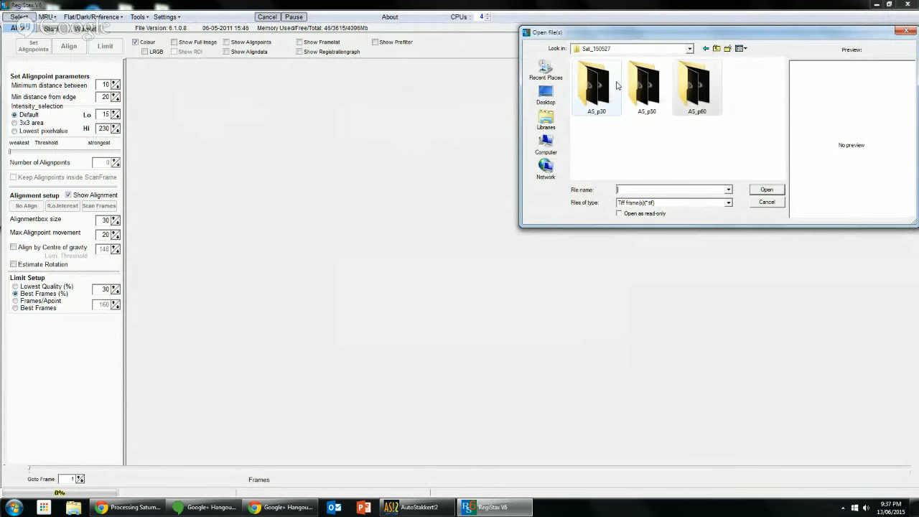
double_click(645, 85)
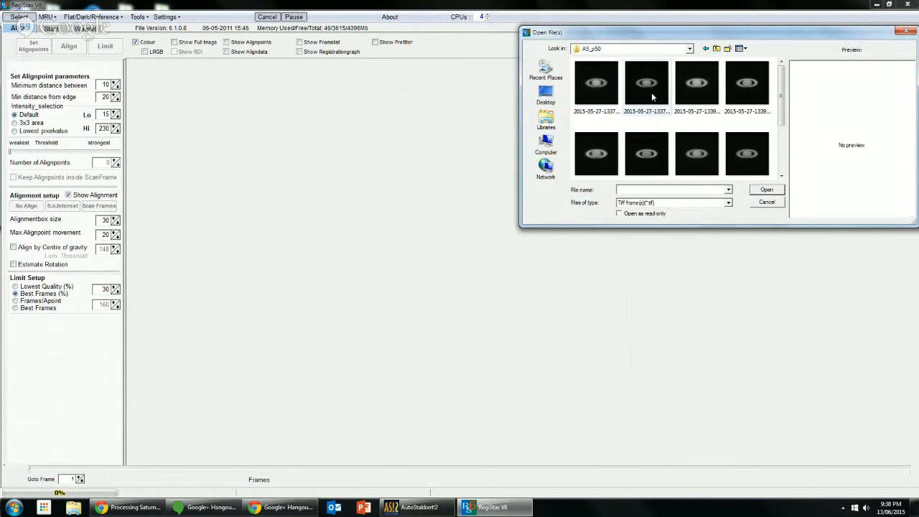
Step: Compare the previews of the plain and sharpened (_conv) stacked Saturn images in the AS_p50 folder
scroll(779, 159, down, 5)
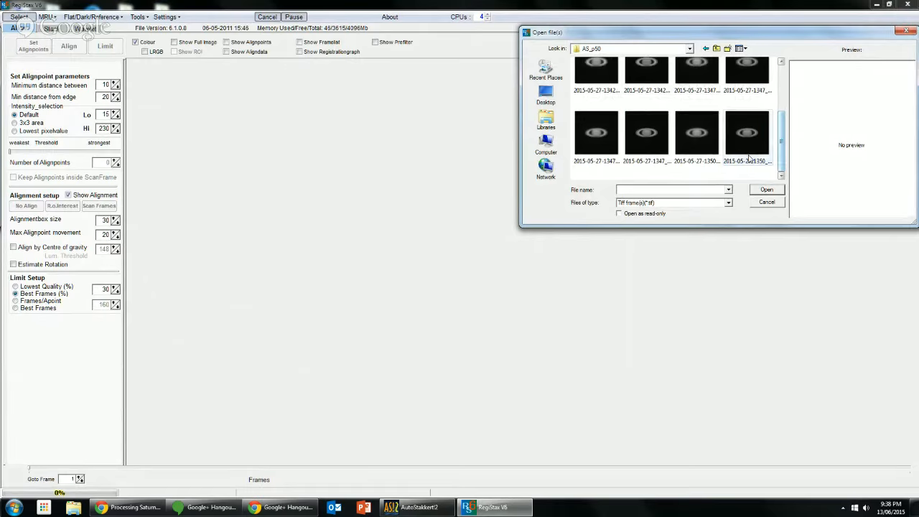
click(696, 134)
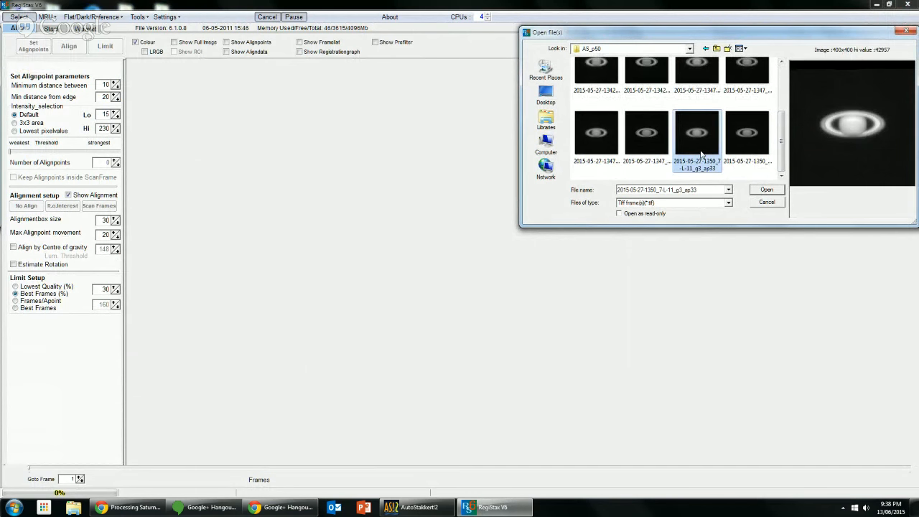
click(645, 76)
scroll(780, 106, up, 1)
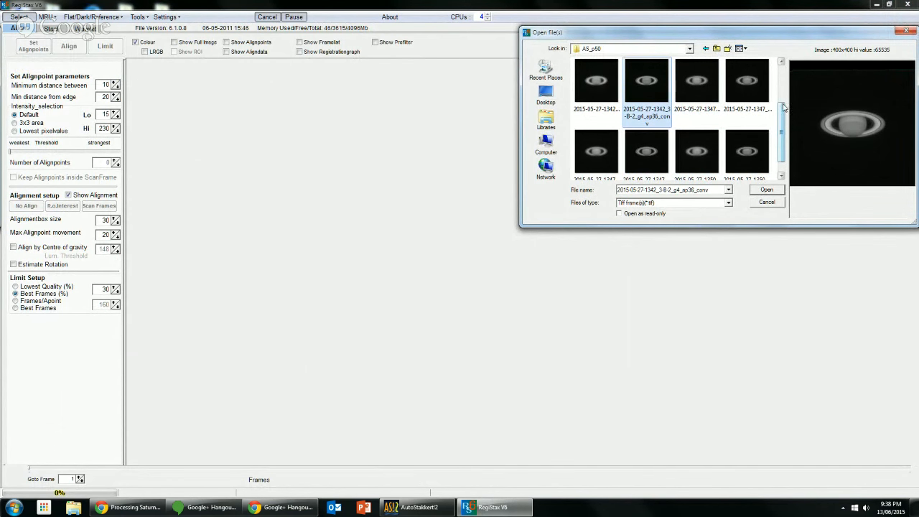
scroll(779, 102, up, 1)
click(710, 85)
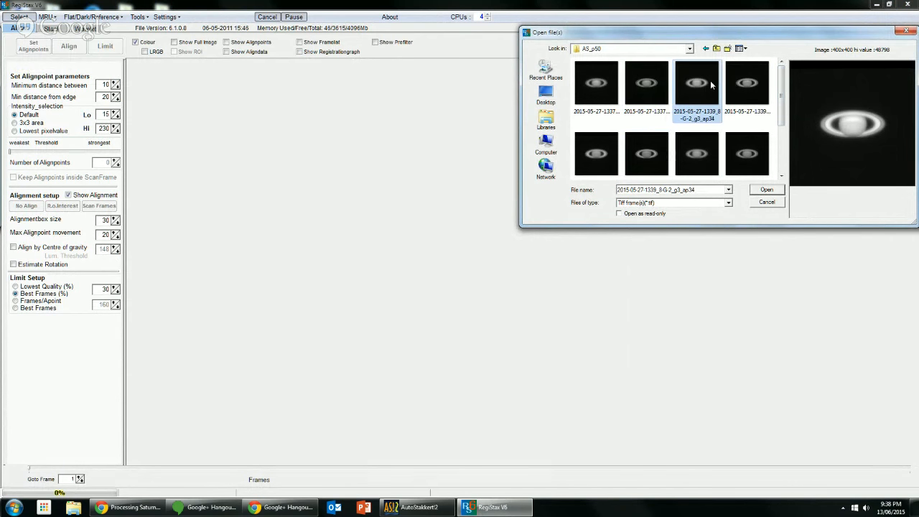
click(750, 86)
click(637, 99)
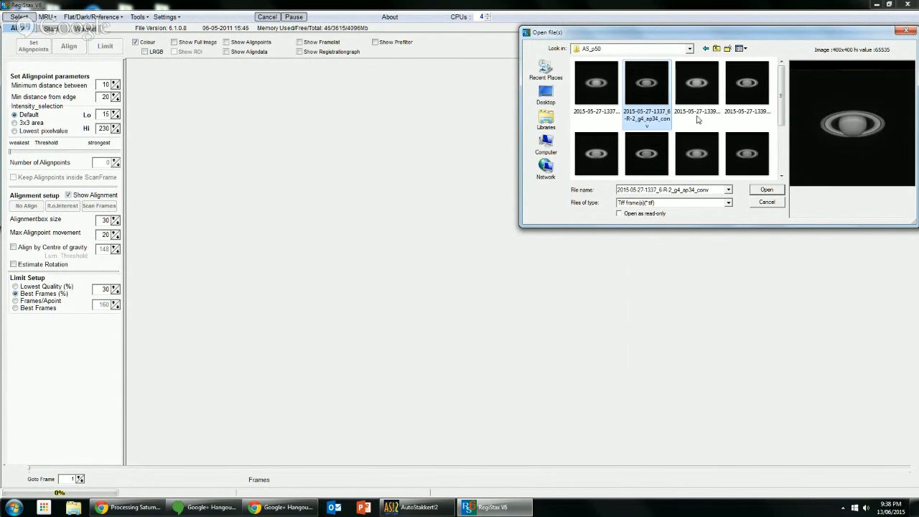
scroll(704, 138, down, 3)
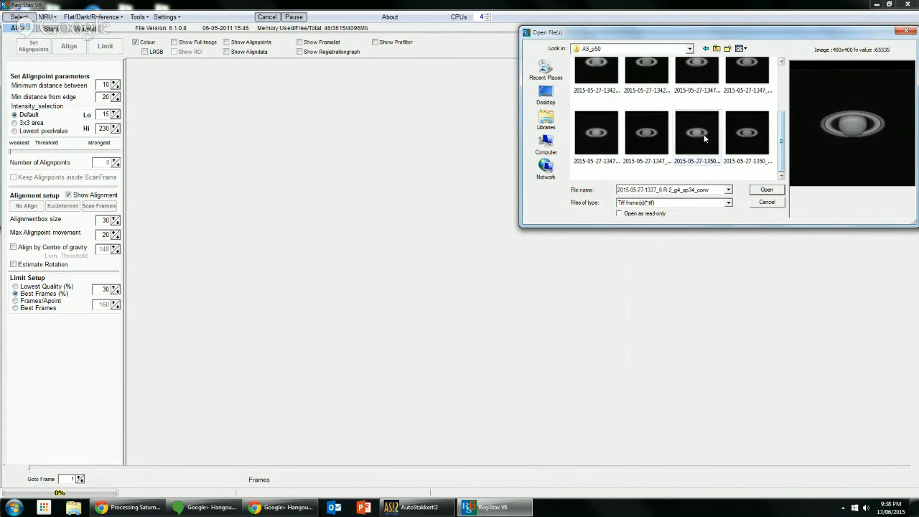
click(657, 135)
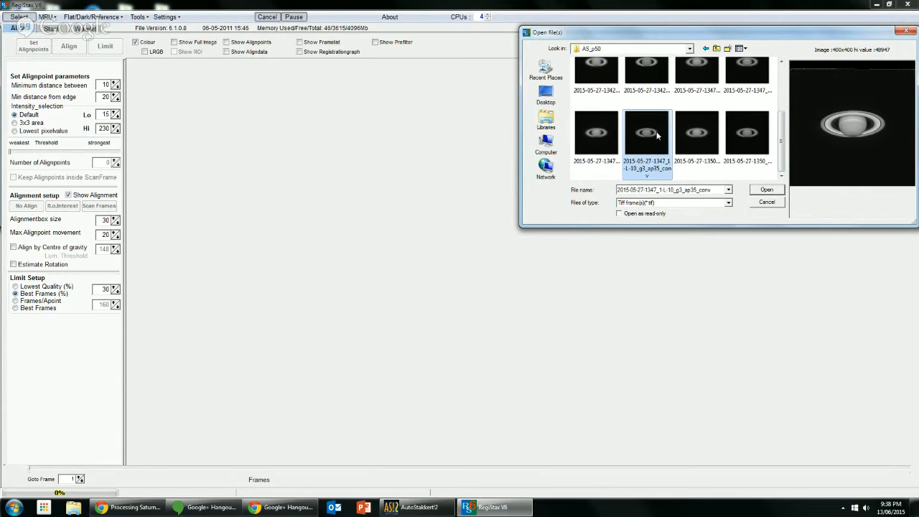
click(595, 132)
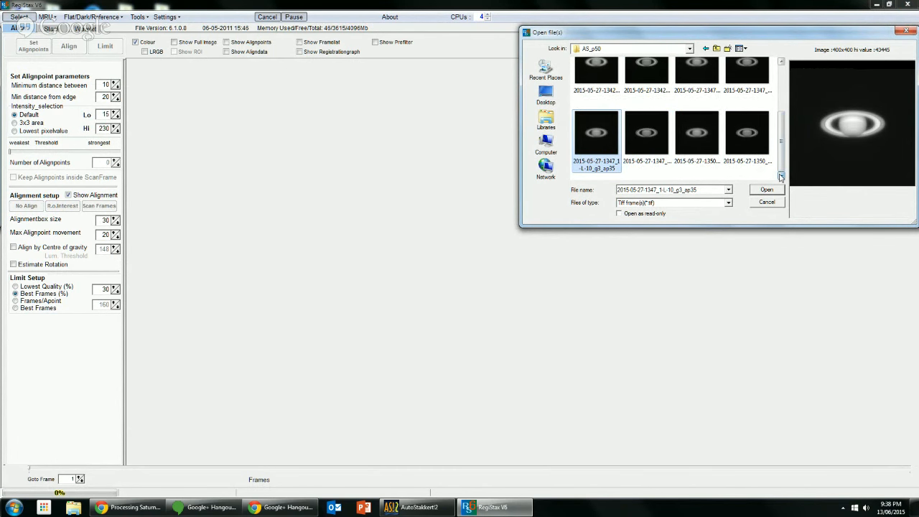
click(655, 141)
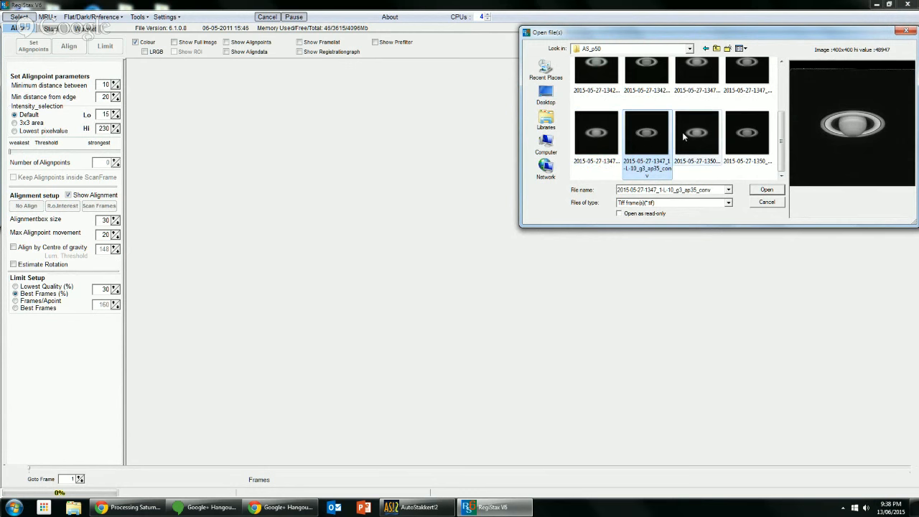
click(686, 138)
click(746, 136)
click(749, 83)
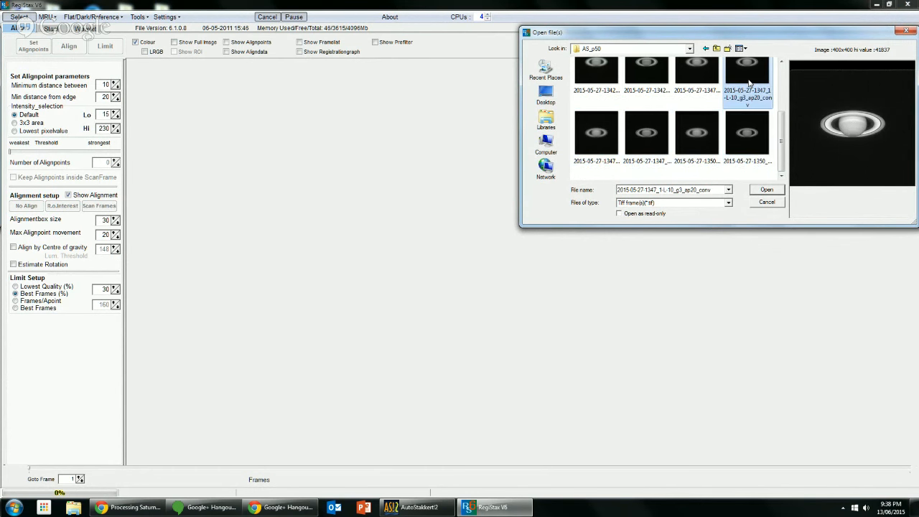
click(705, 85)
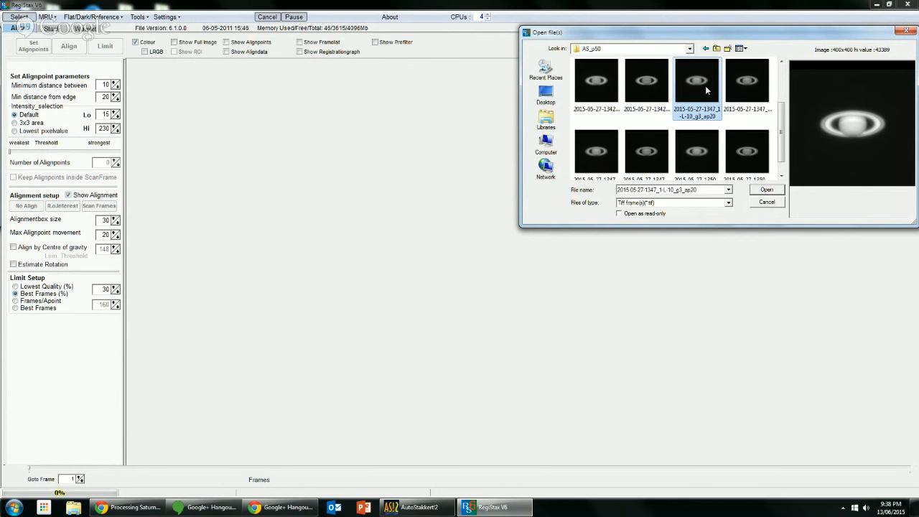
double_click(705, 90)
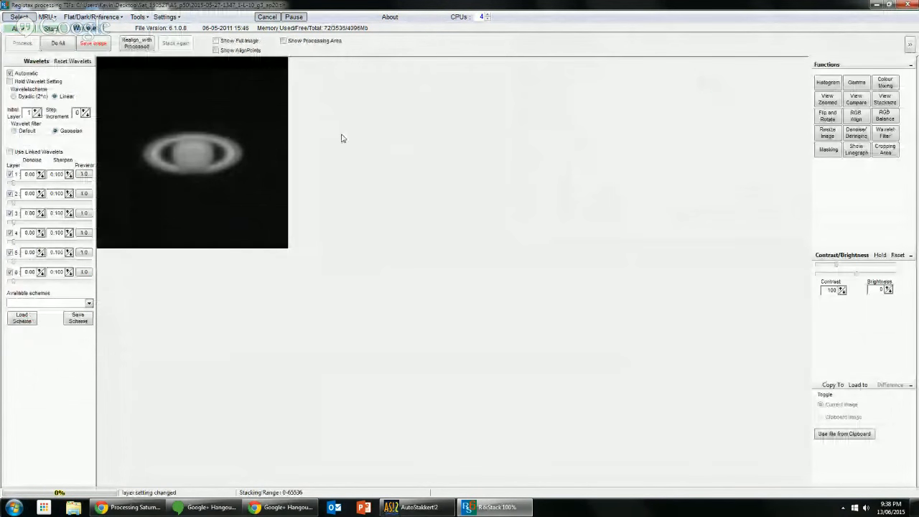
click(216, 41)
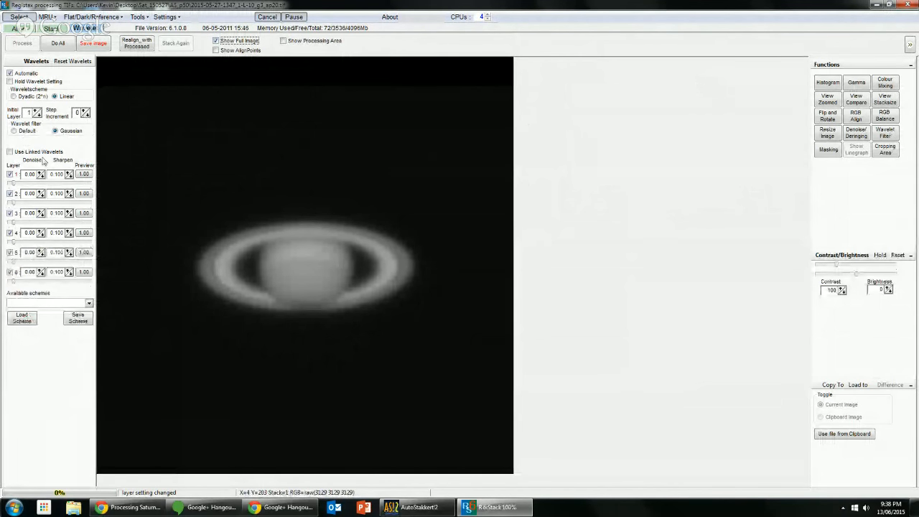
Step: Load the saved Saturn wavelet scheme onto the image, with Linear as the wavelet scheme type
click(89, 304)
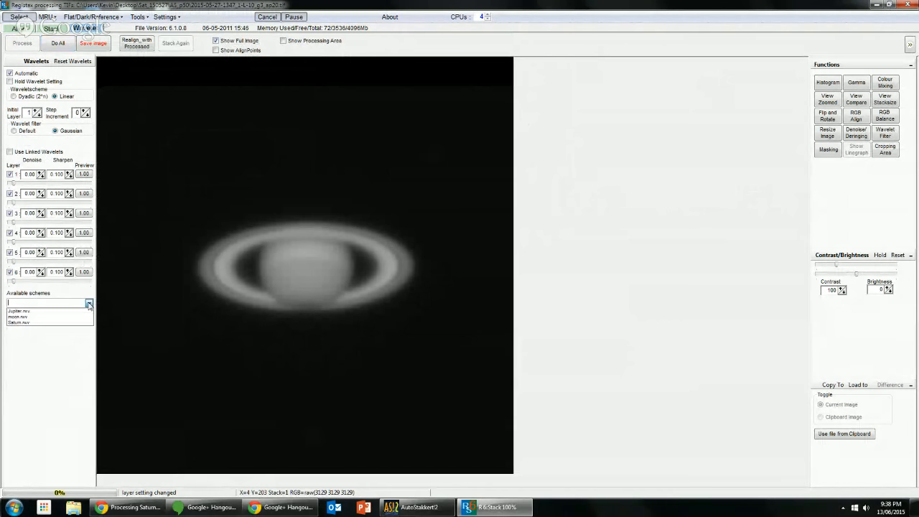
click(34, 323)
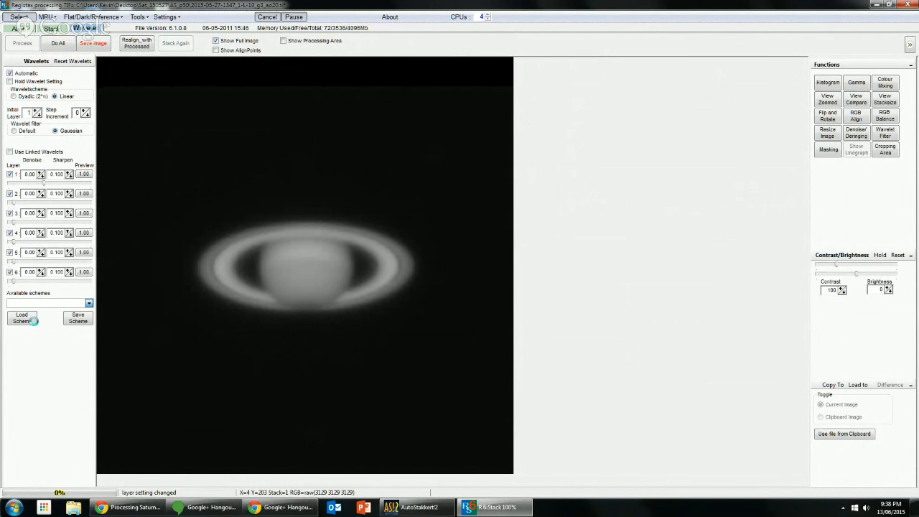
click(27, 318)
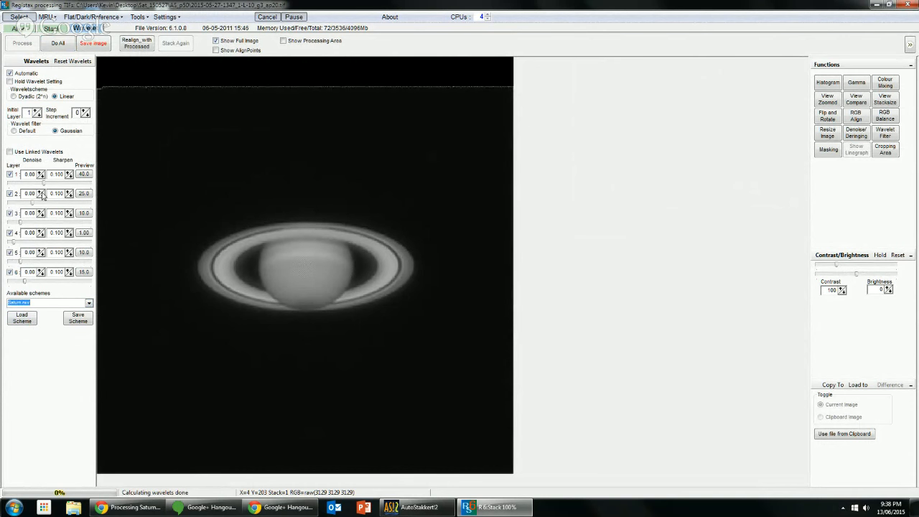
click(55, 96)
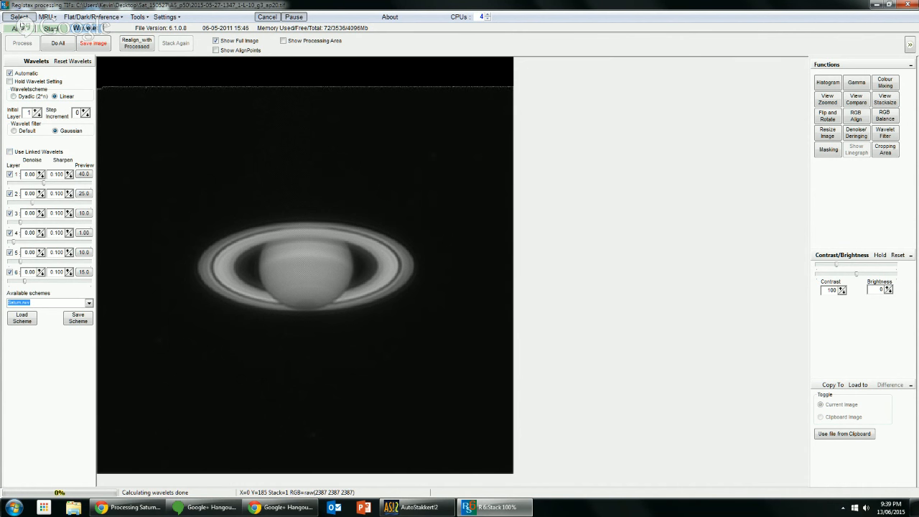
click(19, 17)
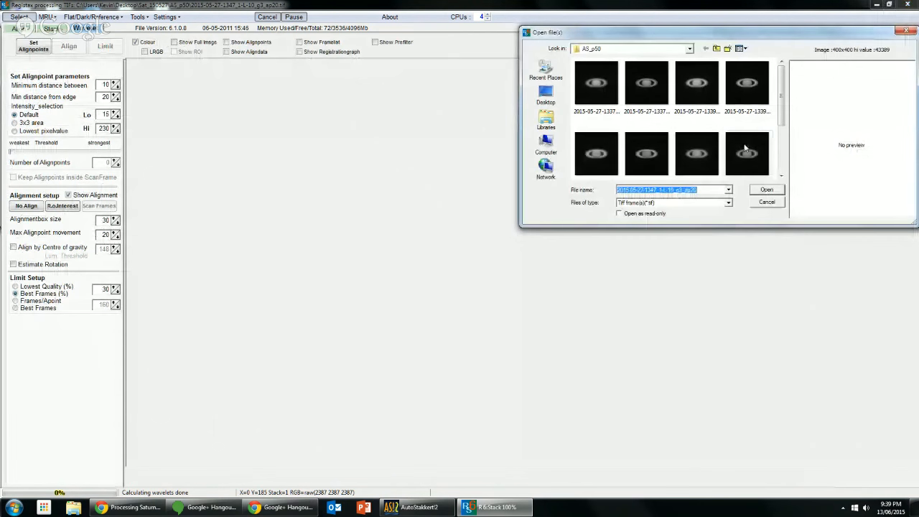
click(688, 153)
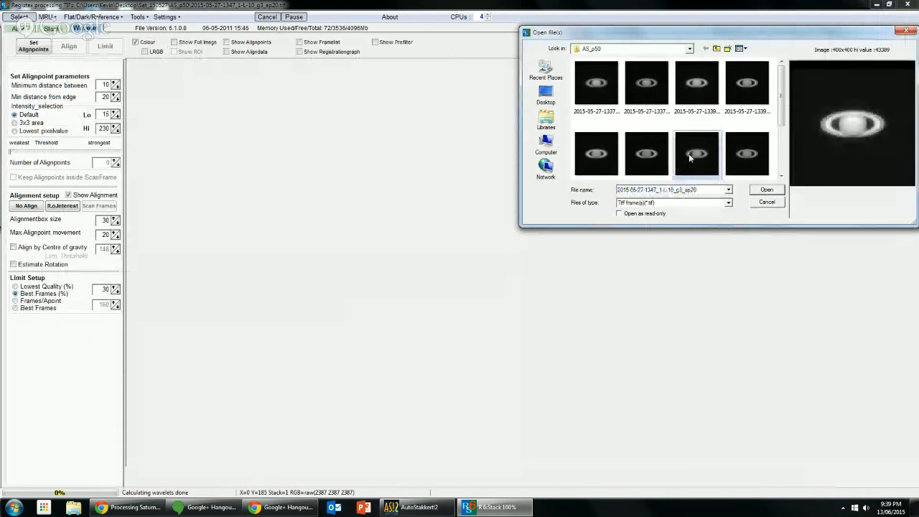
click(748, 161)
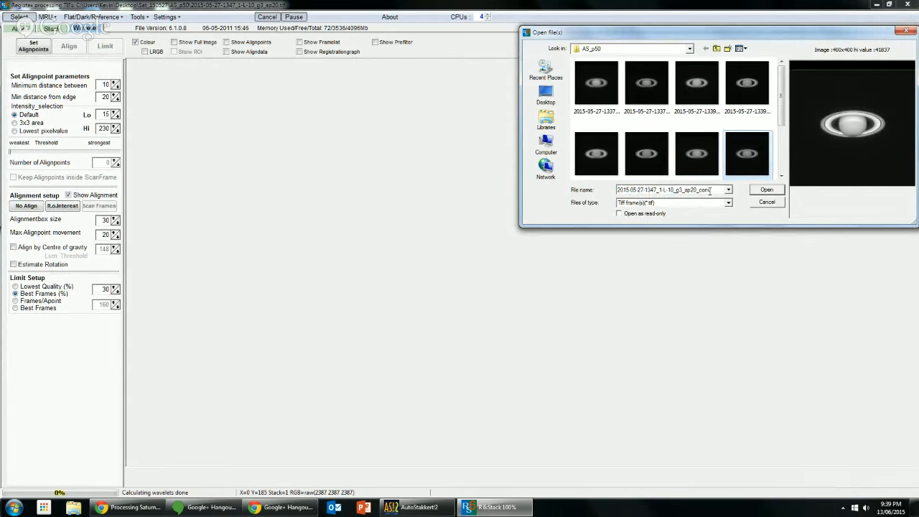
double_click(745, 154)
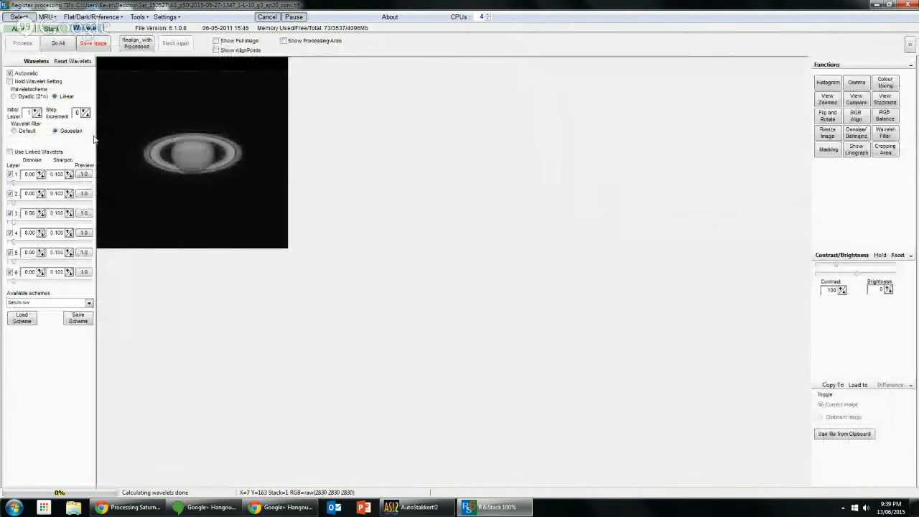
click(215, 41)
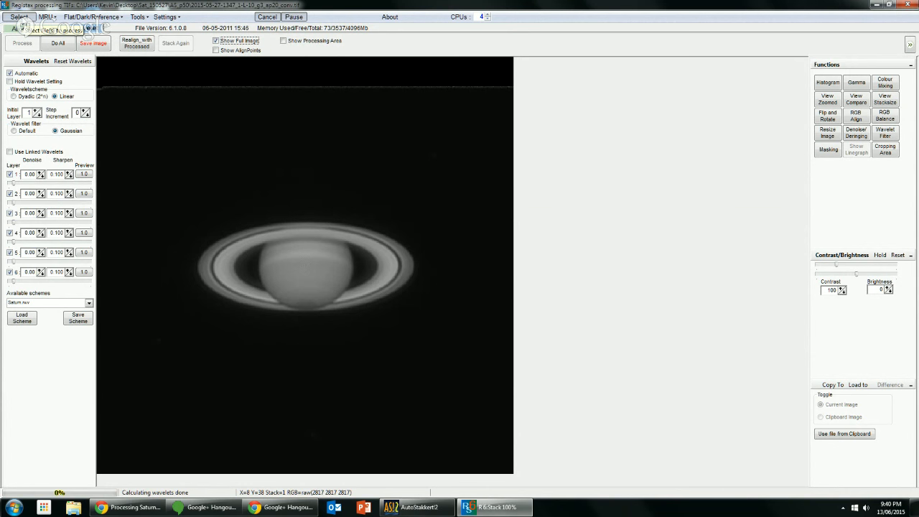
click(20, 18)
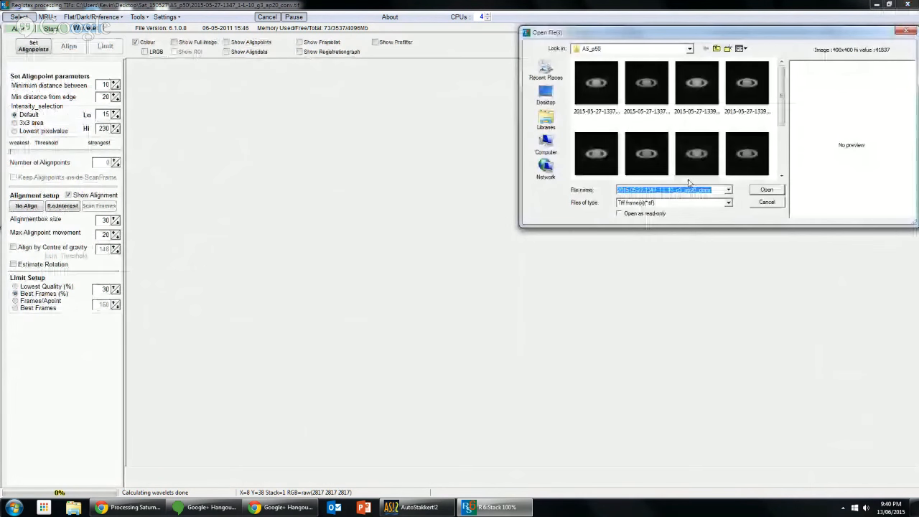
scroll(682, 143, down, 3)
click(696, 75)
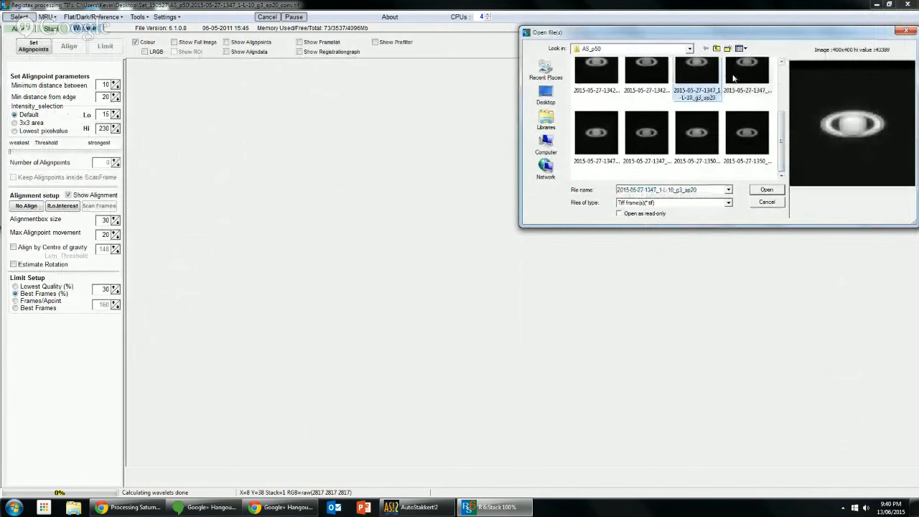
double_click(702, 81)
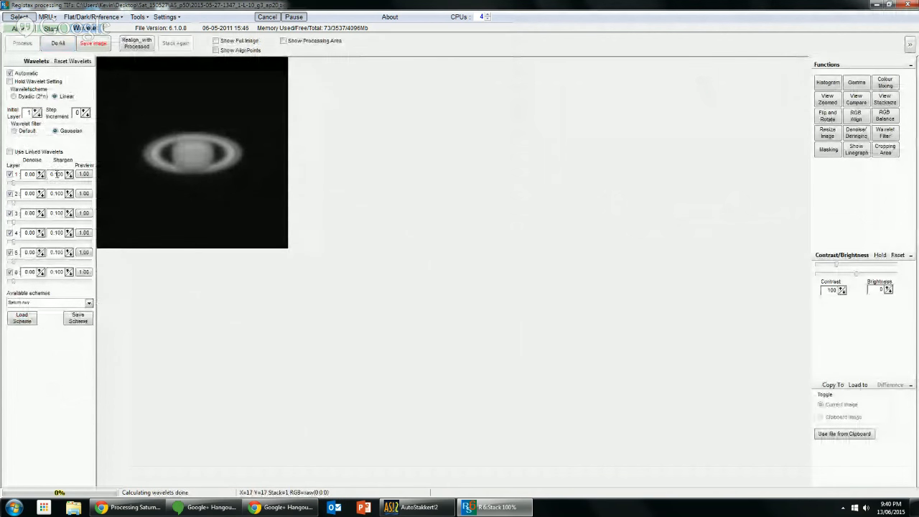
click(89, 302)
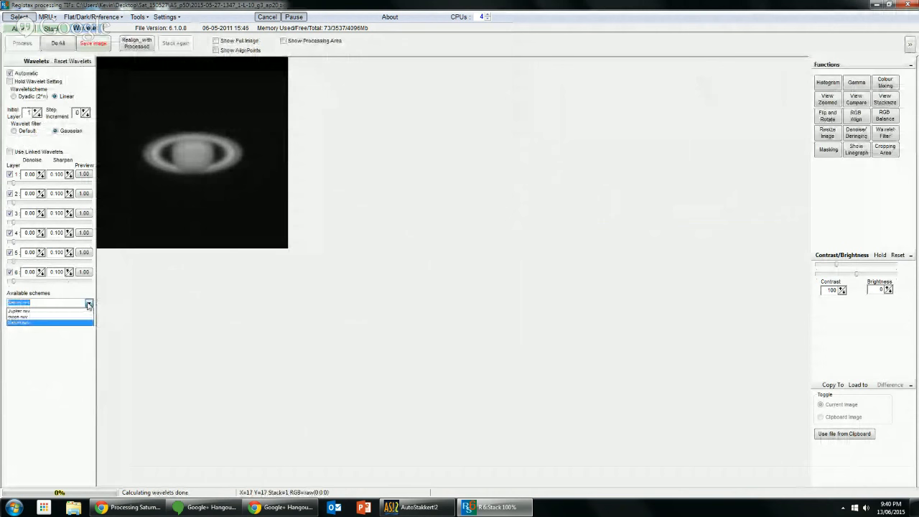
click(53, 321)
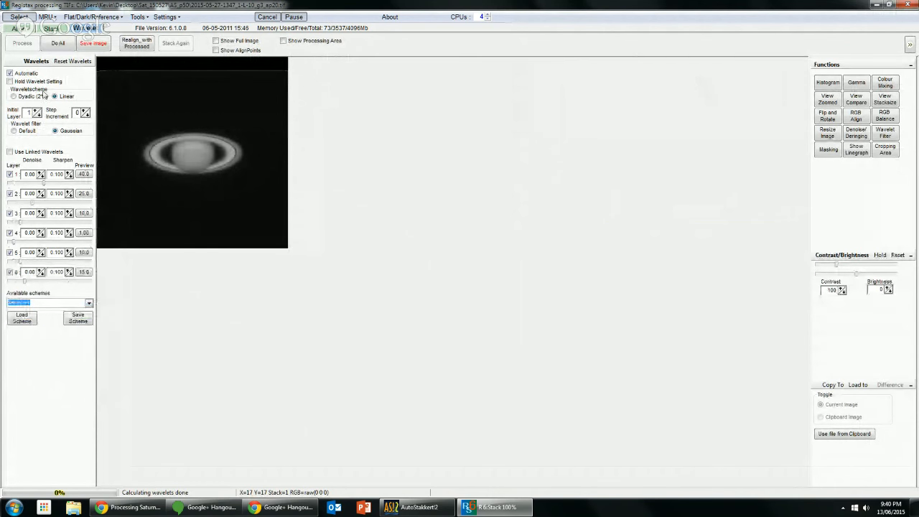
Step: Save the wavelet-sharpened Saturn image, accepting the proposed save settings
click(94, 45)
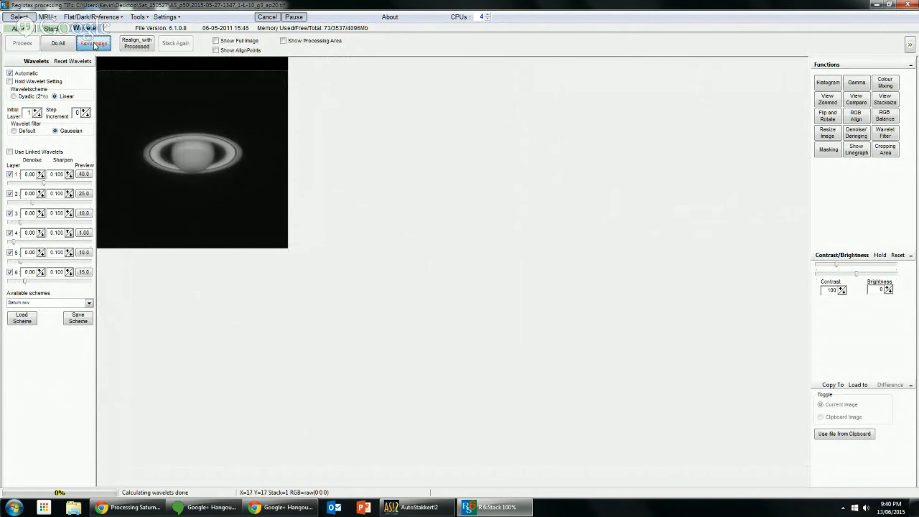
key(Return)
key(Return)
click(404, 510)
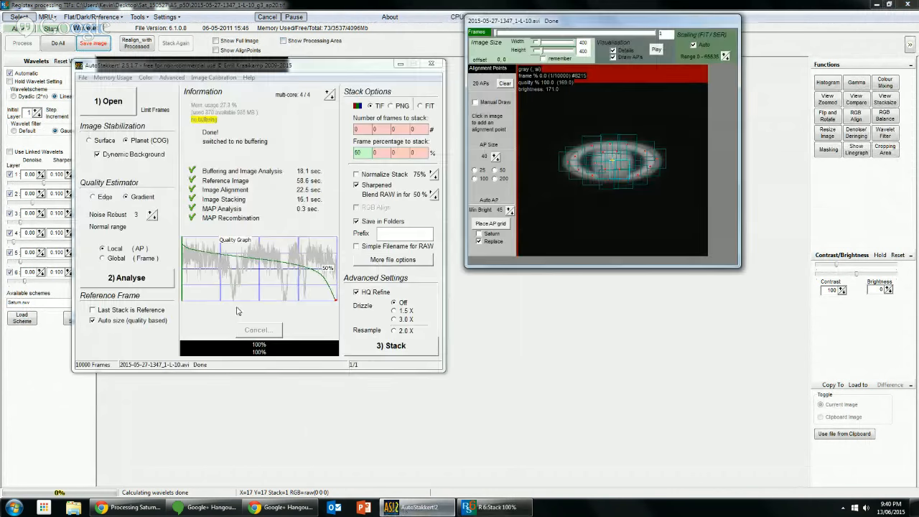
click(112, 113)
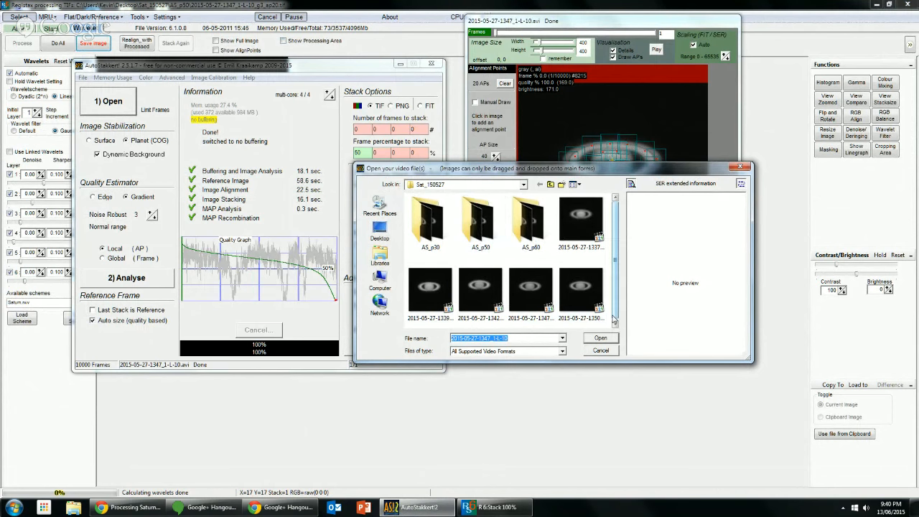
click(530, 290)
click(467, 293)
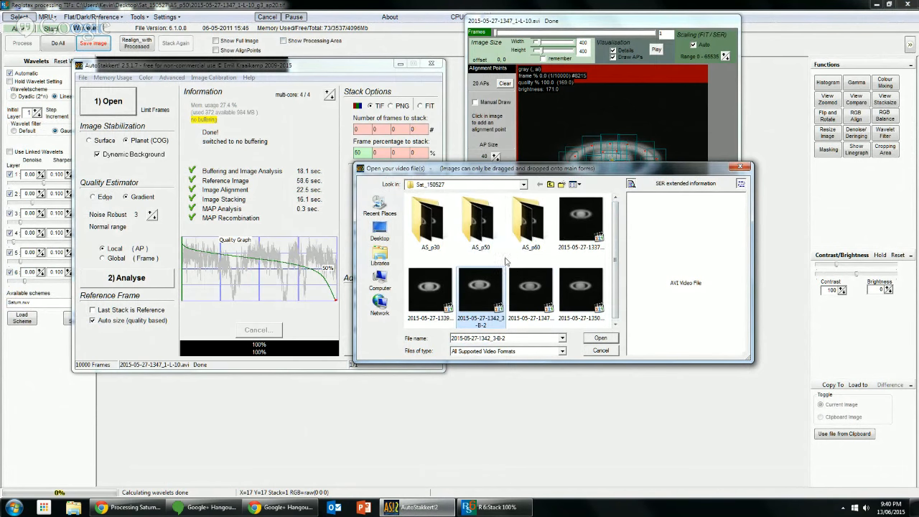
double_click(574, 221)
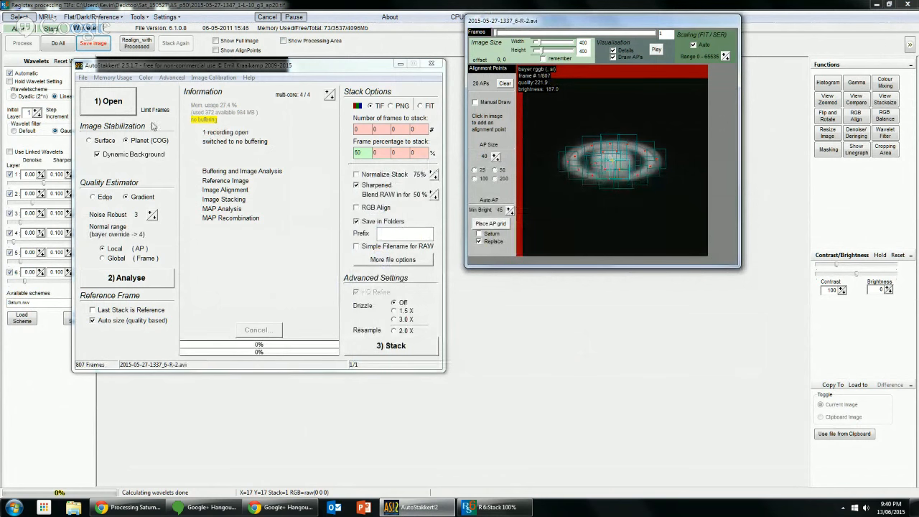
Step: Analyse the red-filter video and automatically place a grid of size 40 alignment points, closing AutoStakkert!2 without stacking
click(147, 278)
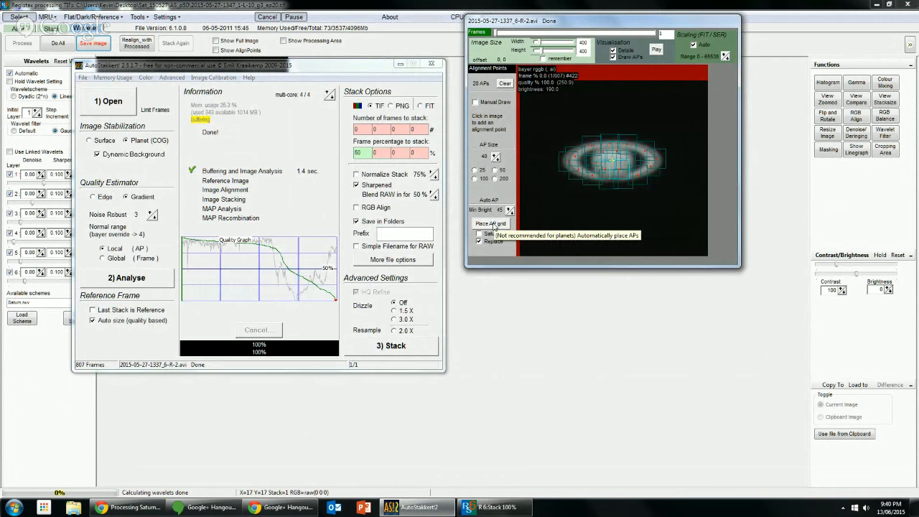
click(493, 224)
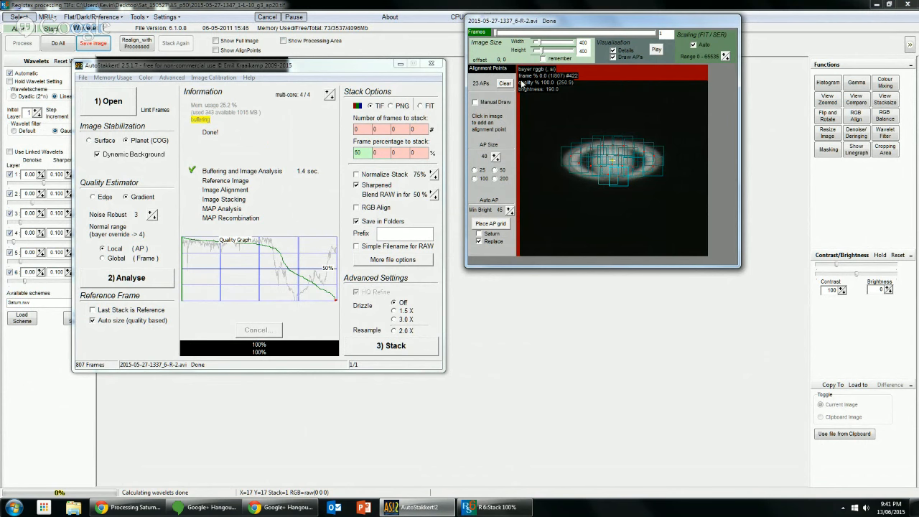
click(437, 65)
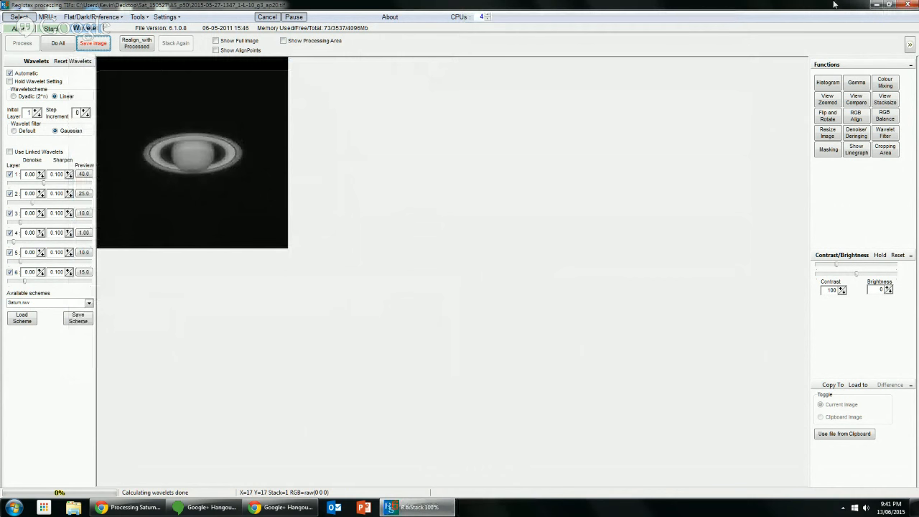
Step: Minimize RegiStax, launch Adobe Photoshop and display its list of recorded actions
click(875, 6)
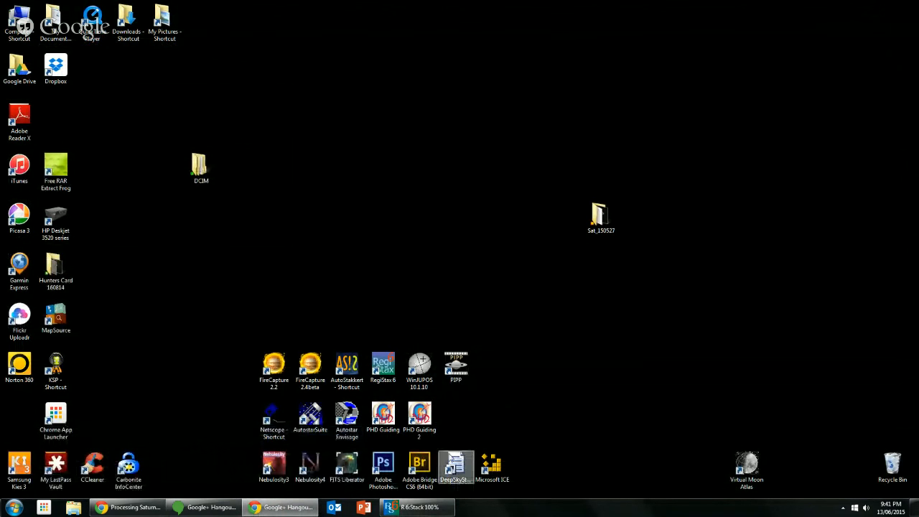
double_click(398, 462)
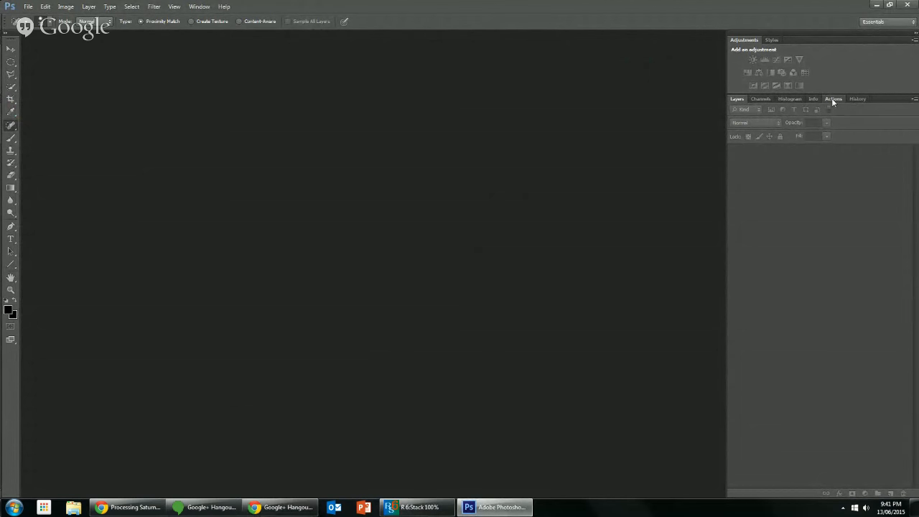
click(831, 98)
Step: Run the Copyright 2009 - ProDigital Software action from Astronomy Tools v1_6 and discard the document it generates
double_click(792, 117)
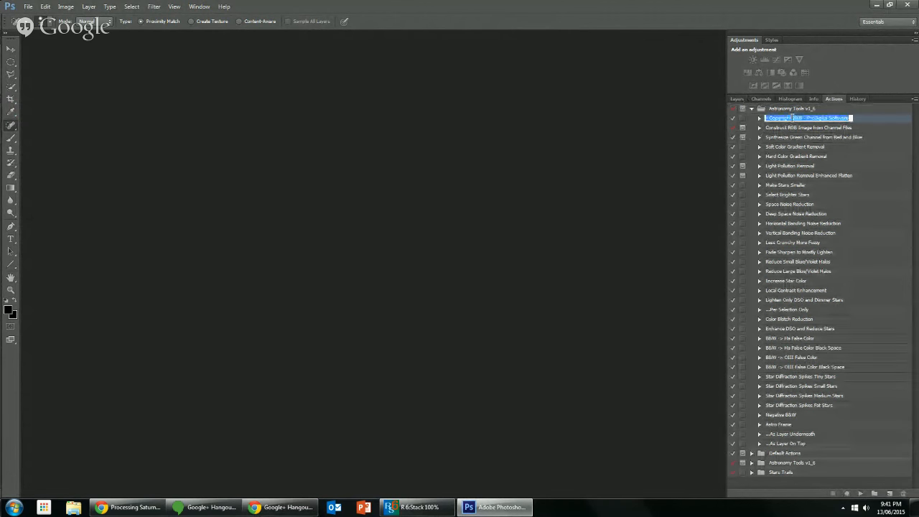
click(791, 137)
click(793, 119)
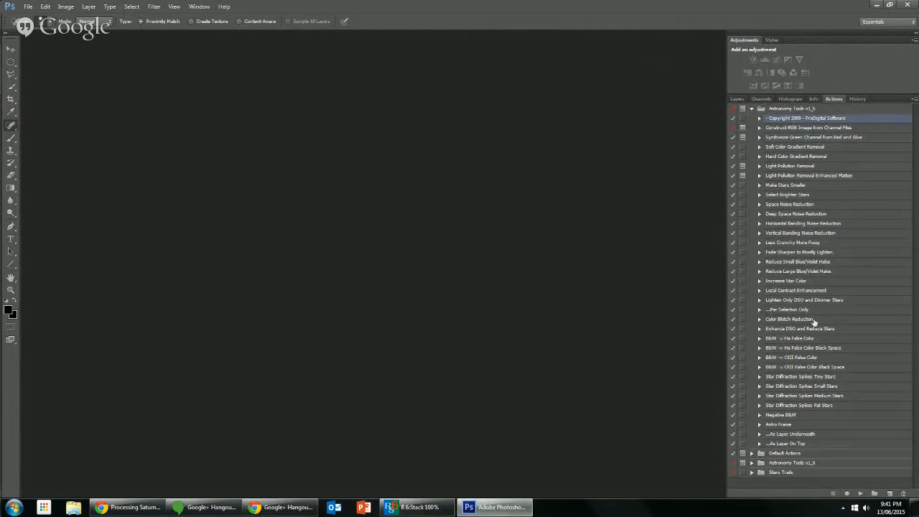
click(859, 493)
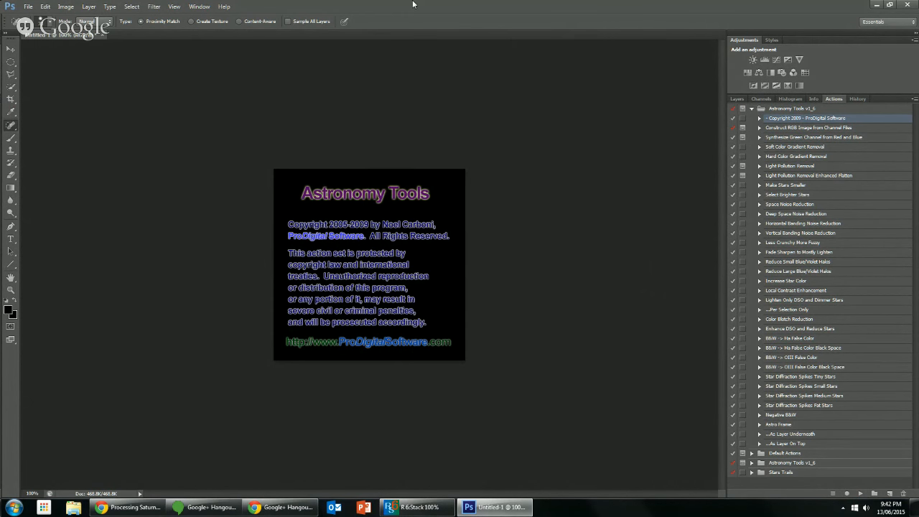
click(101, 34)
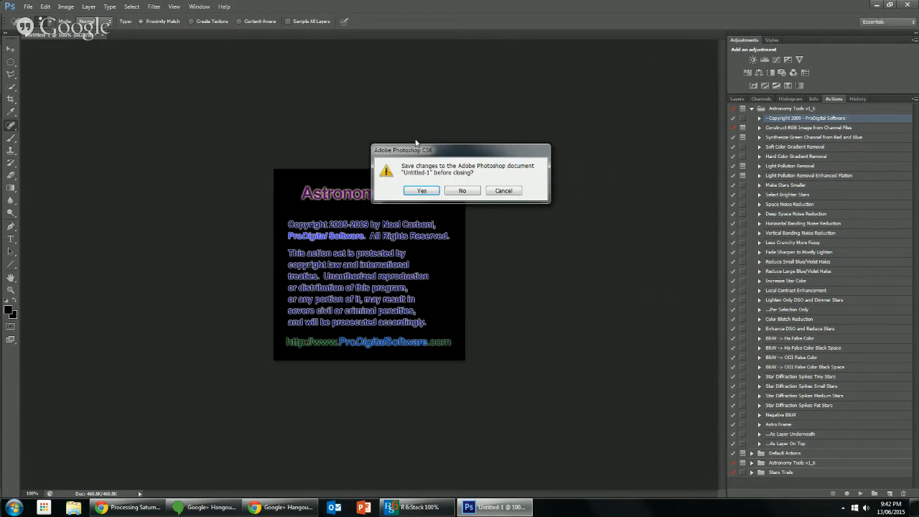
click(456, 192)
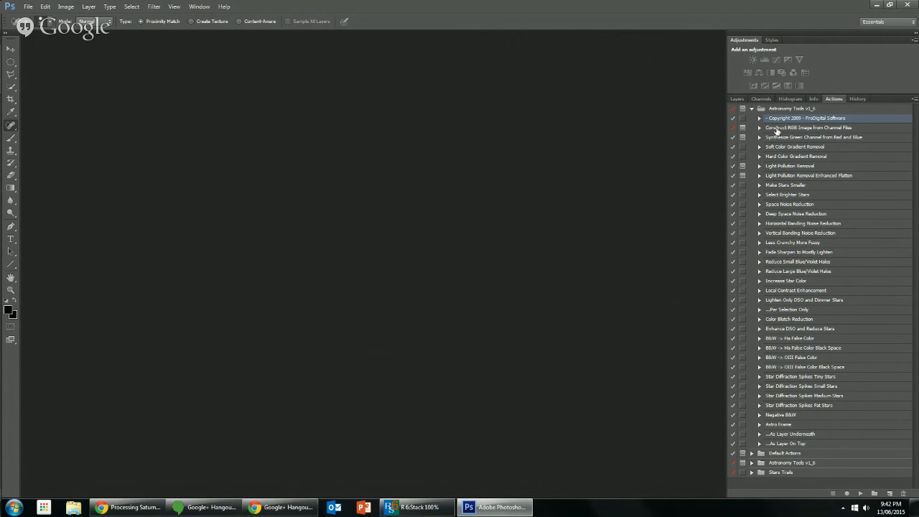
click(776, 128)
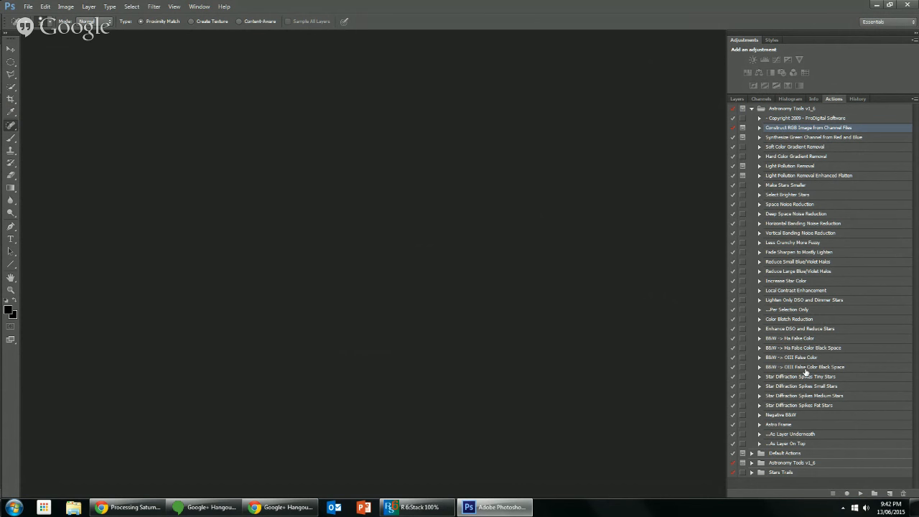
click(858, 495)
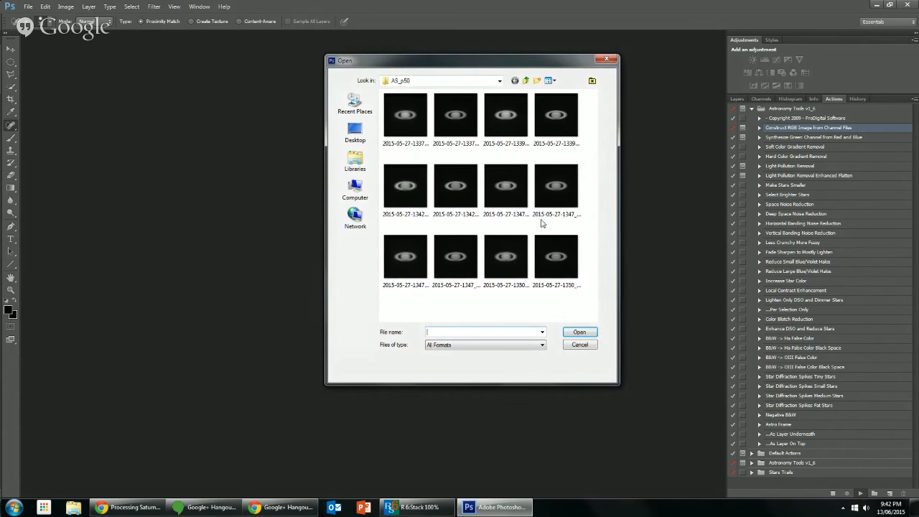
click(501, 201)
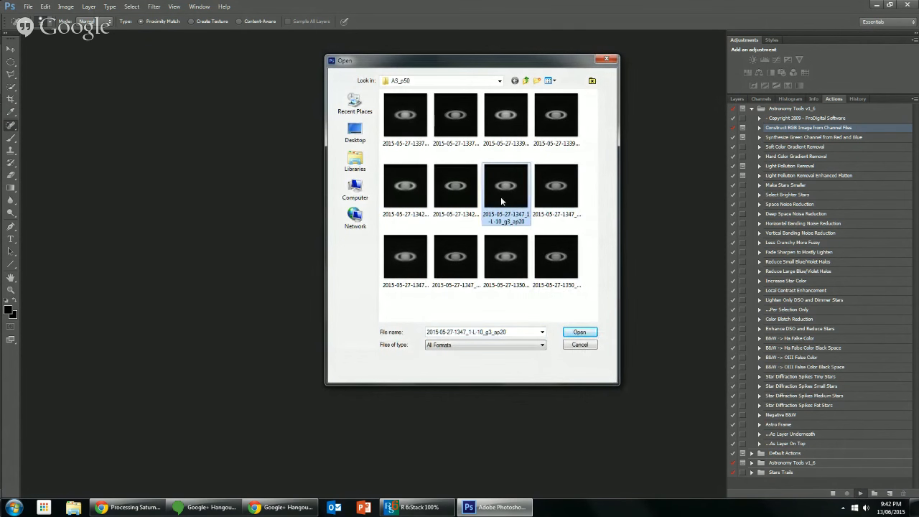
click(497, 124)
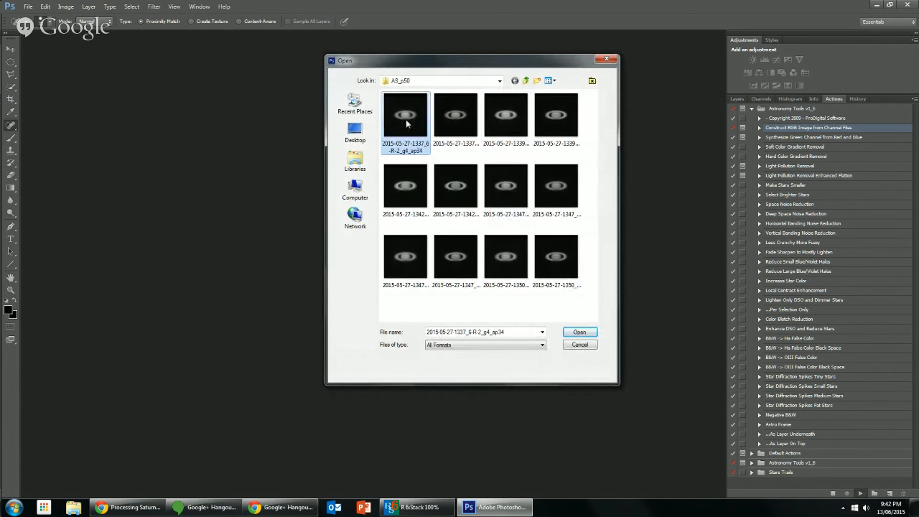
click(442, 122)
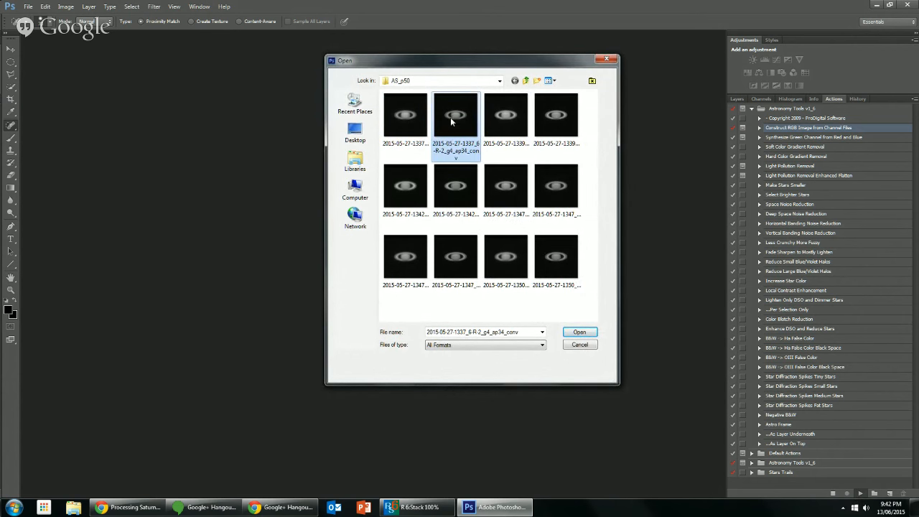
double_click(450, 118)
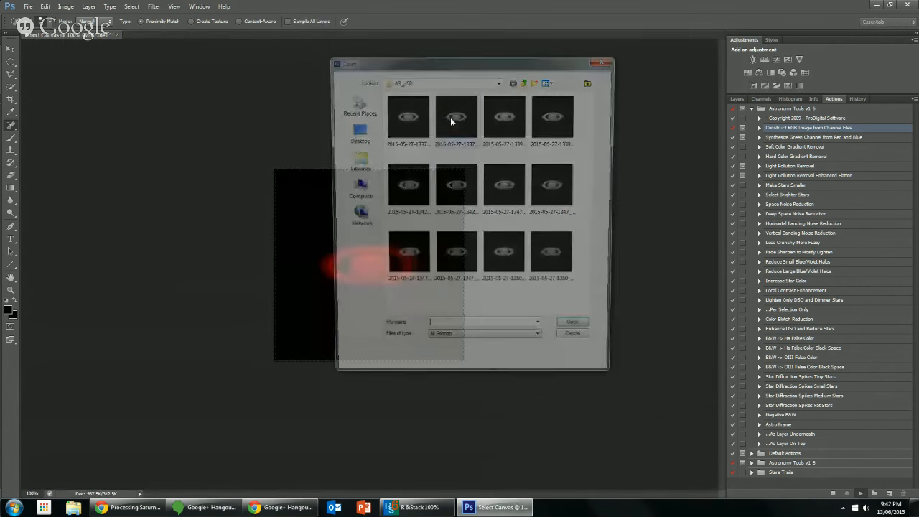
double_click(547, 127)
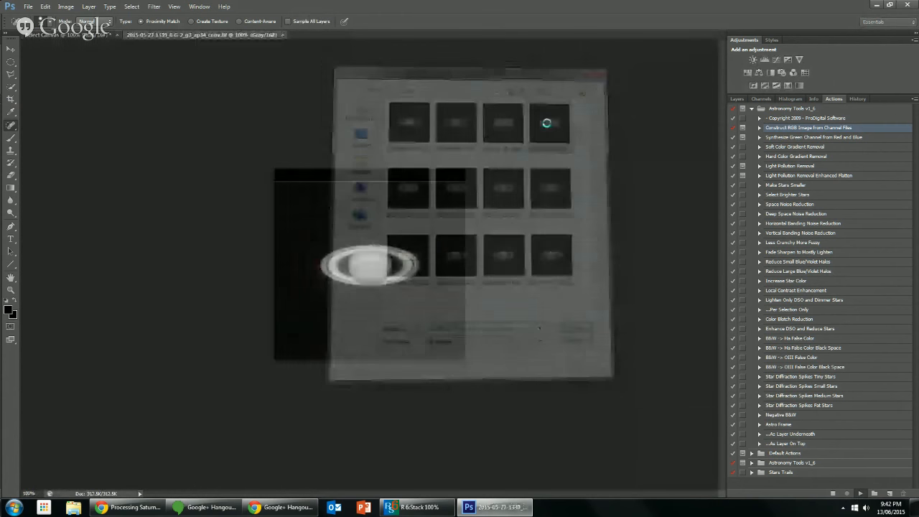
click(449, 190)
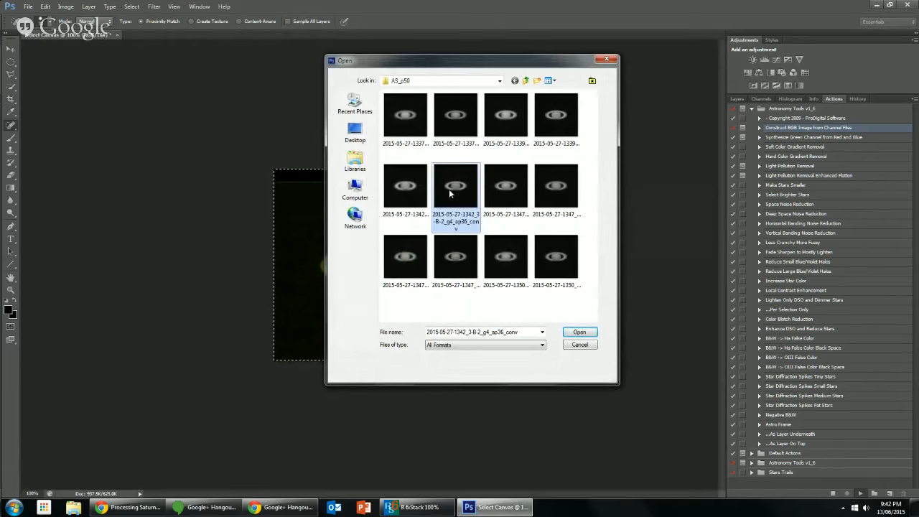
double_click(448, 188)
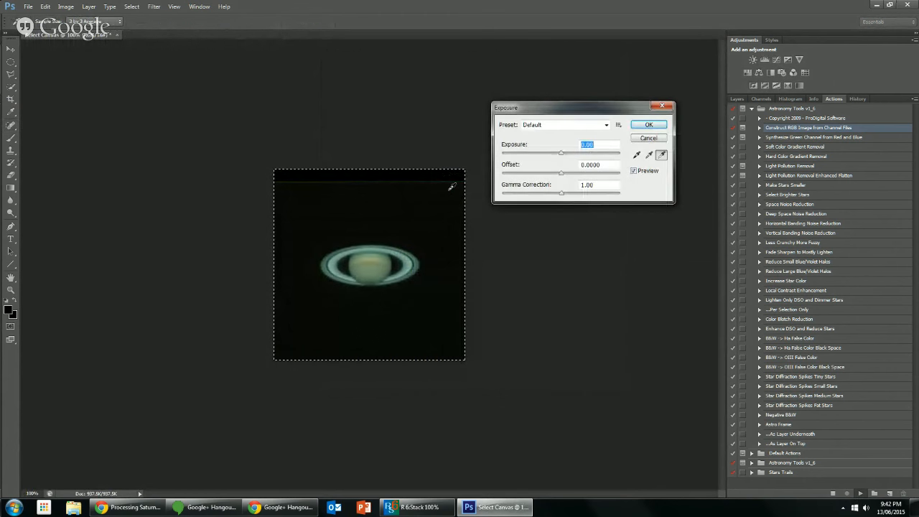
click(651, 129)
click(598, 80)
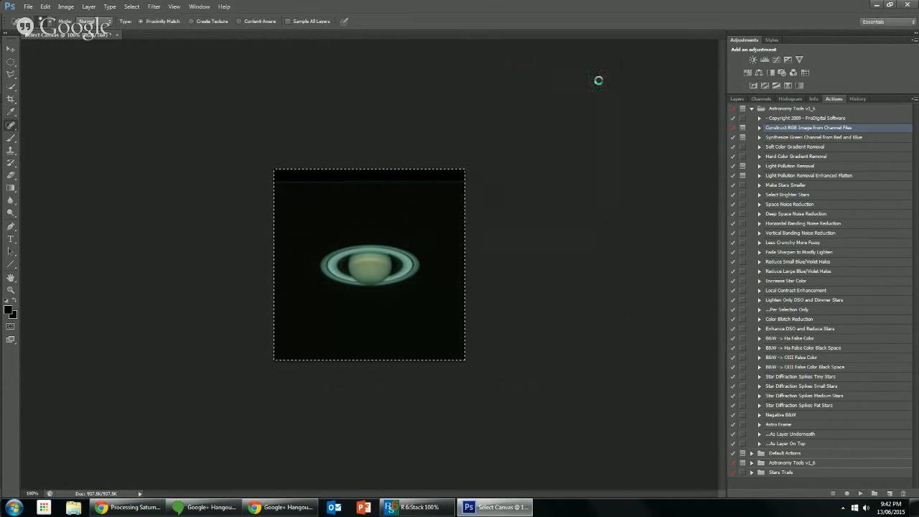
Step: Add a Levels adjustment layer and set the red channel's input black point to 7 and white point to 185
click(763, 60)
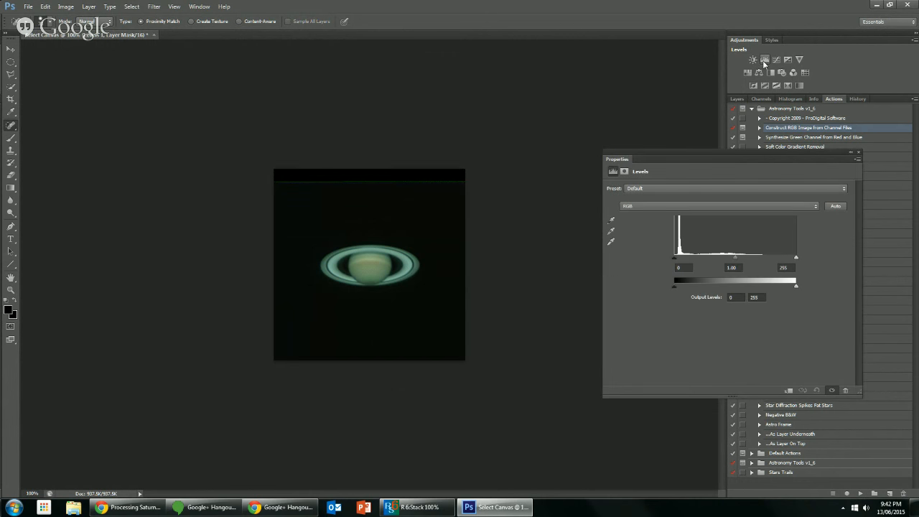
click(736, 99)
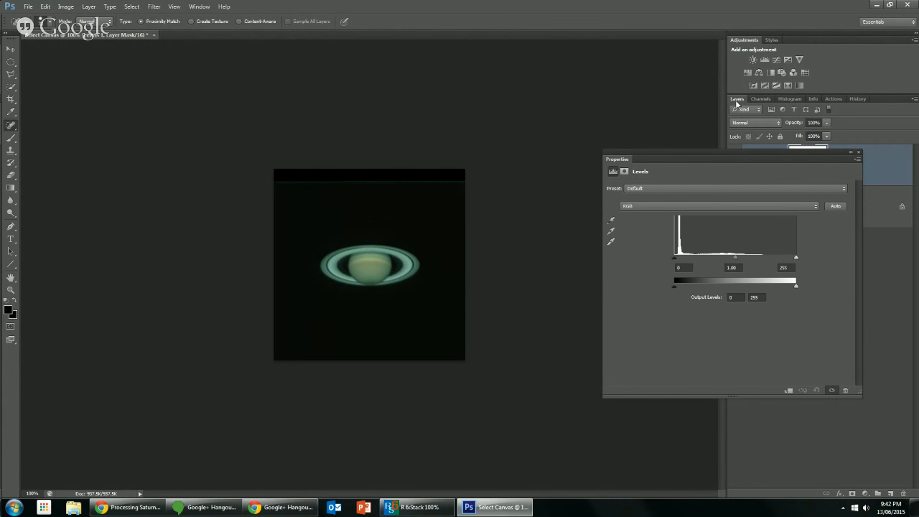
click(706, 206)
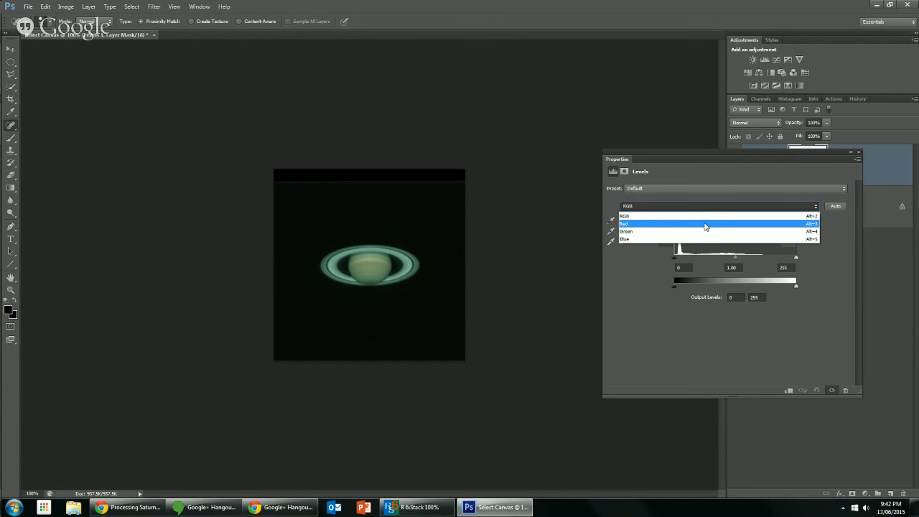
click(704, 225)
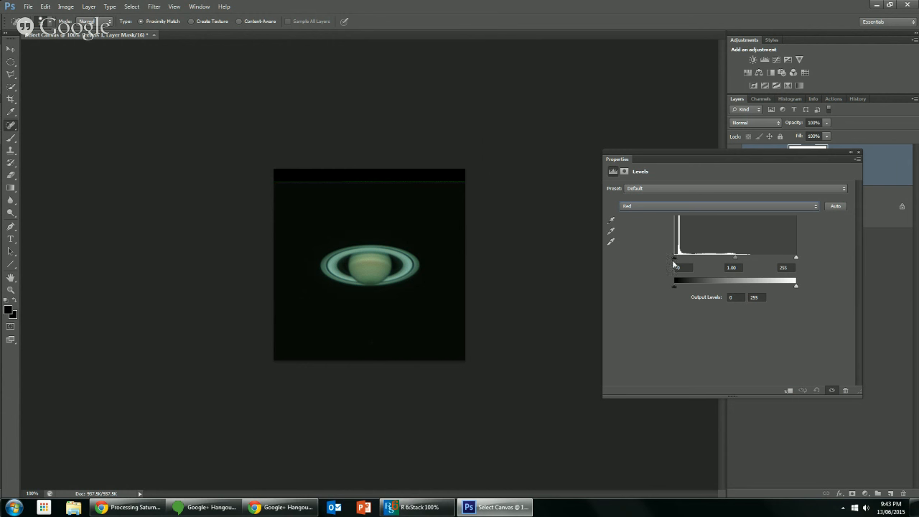
drag(672, 257, 674, 257)
drag(794, 258, 762, 262)
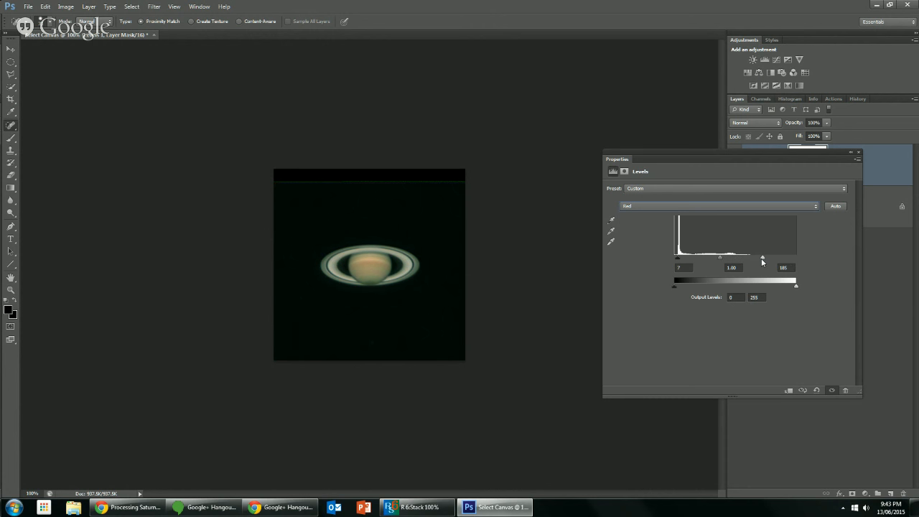
Step: Set the green channel's input levels to black 6, midtone 0.73 and white 210
click(741, 207)
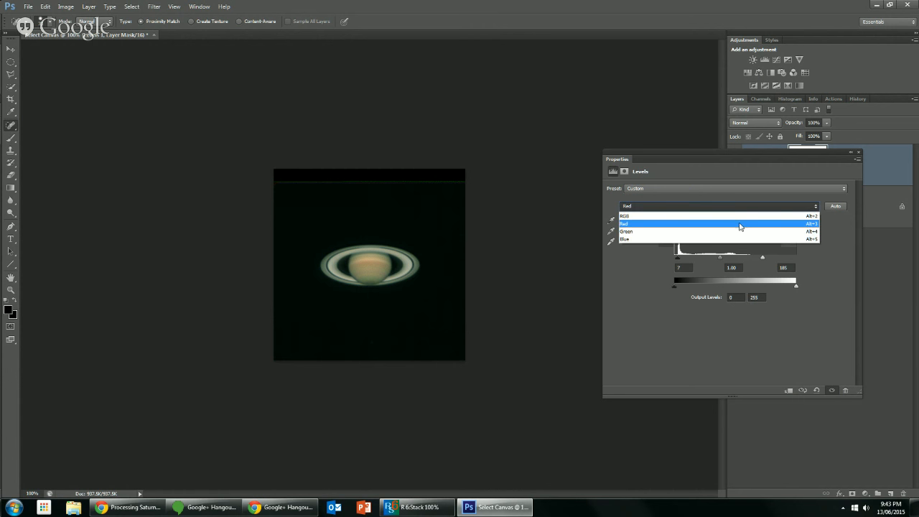
click(739, 232)
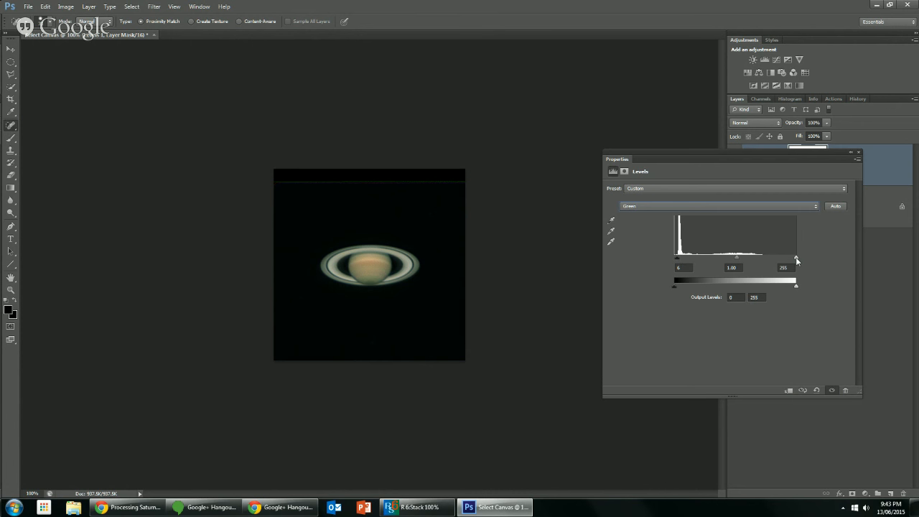
drag(796, 258, 767, 262)
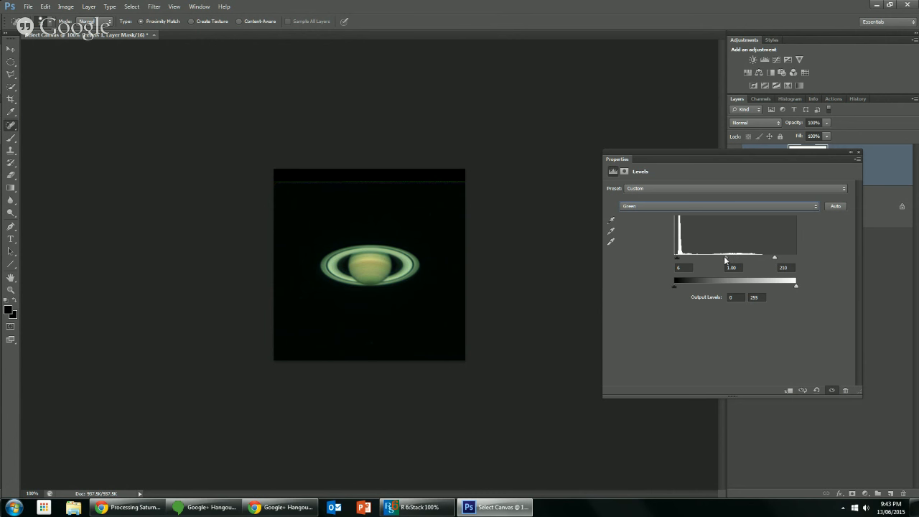
drag(725, 259, 734, 261)
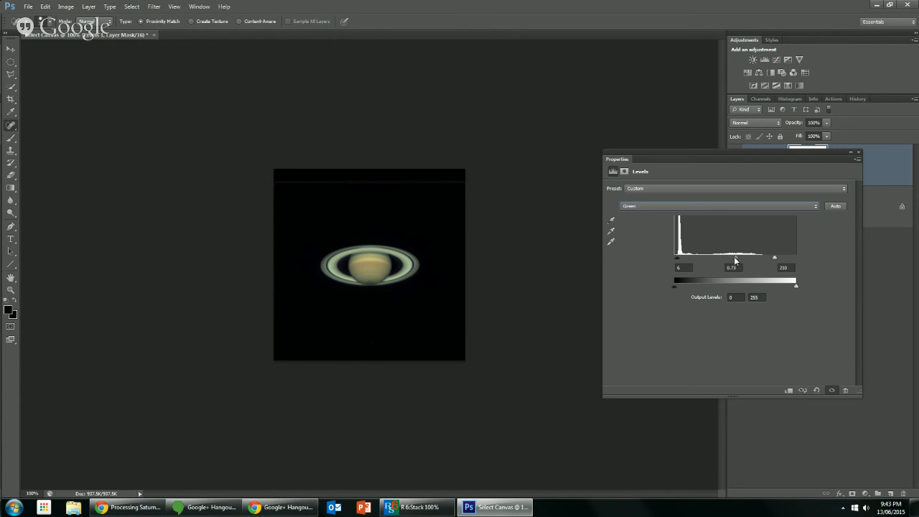
Step: Lower the blue channel's input white point to about 191 and raise its black point slightly, closing the Levels settings
click(737, 205)
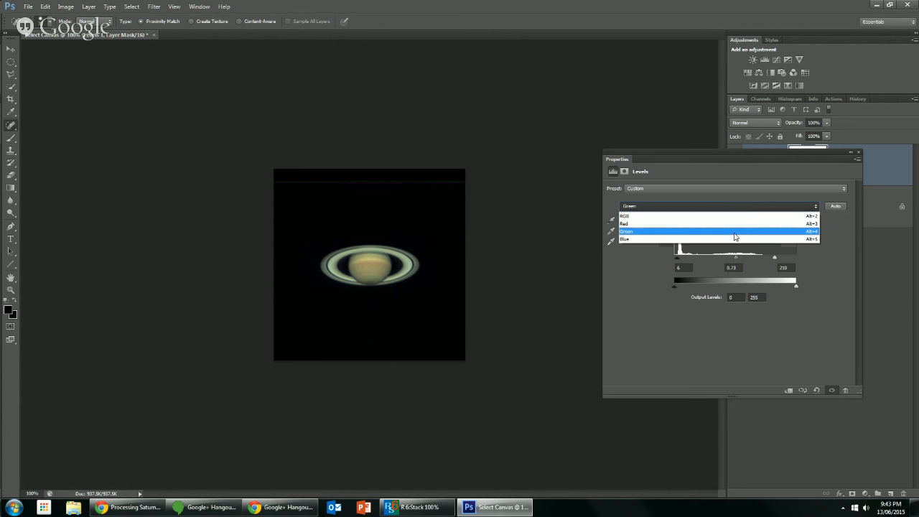
click(735, 235)
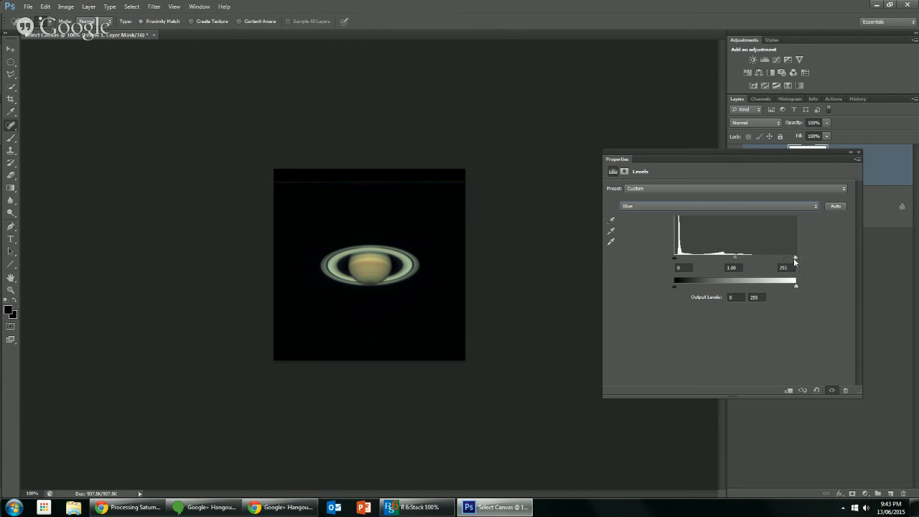
drag(795, 257, 764, 261)
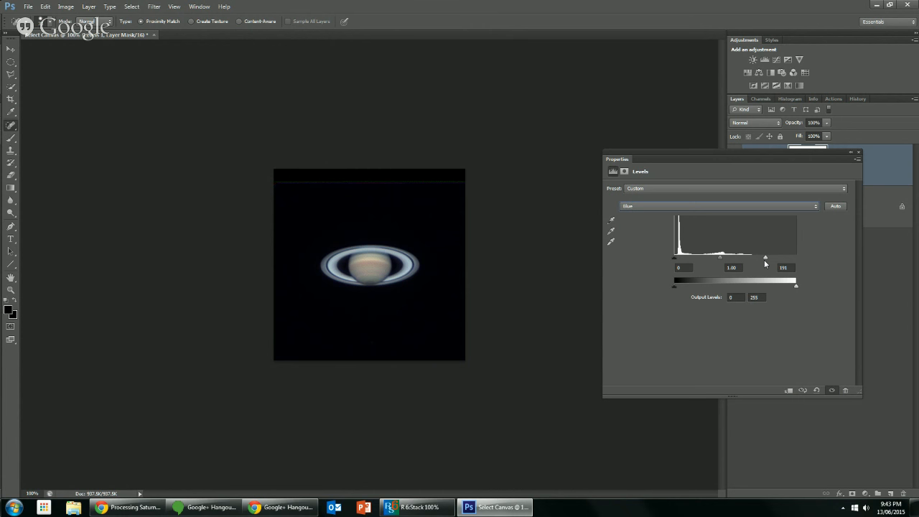
drag(673, 257, 675, 257)
drag(767, 260, 766, 261)
click(857, 153)
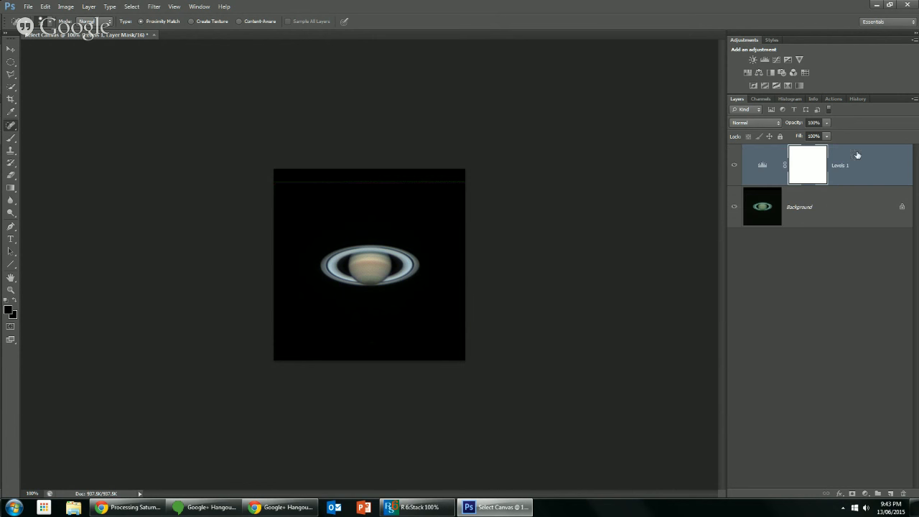
Step: Add a Vibrance adjustment layer above the Levels layer and moderately strengthen Saturn's colours
click(798, 60)
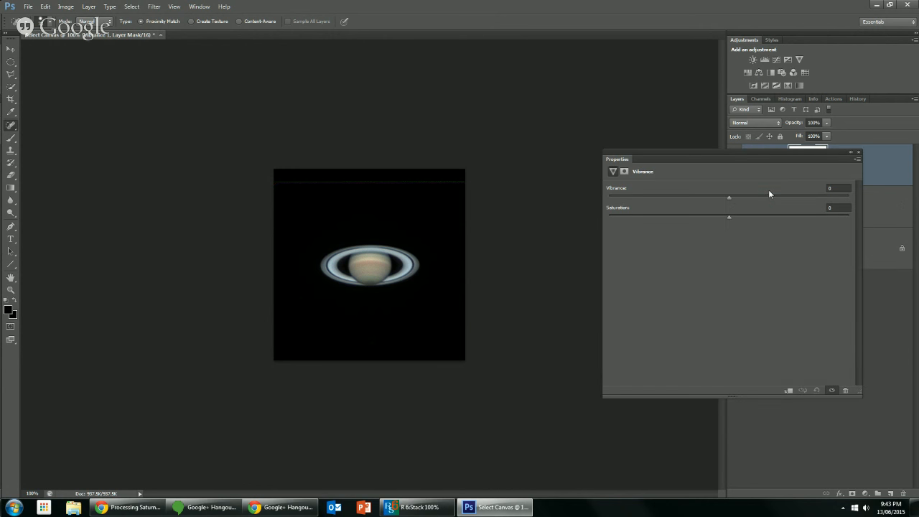
drag(727, 216, 745, 198)
click(857, 154)
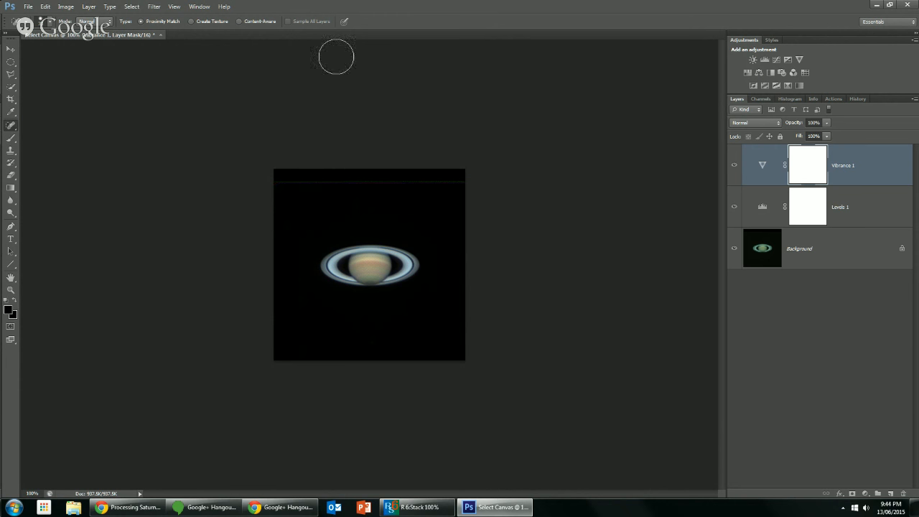
Step: Inspect the colour image enlarged, and resize it to 800 by 800 pixels
click(11, 289)
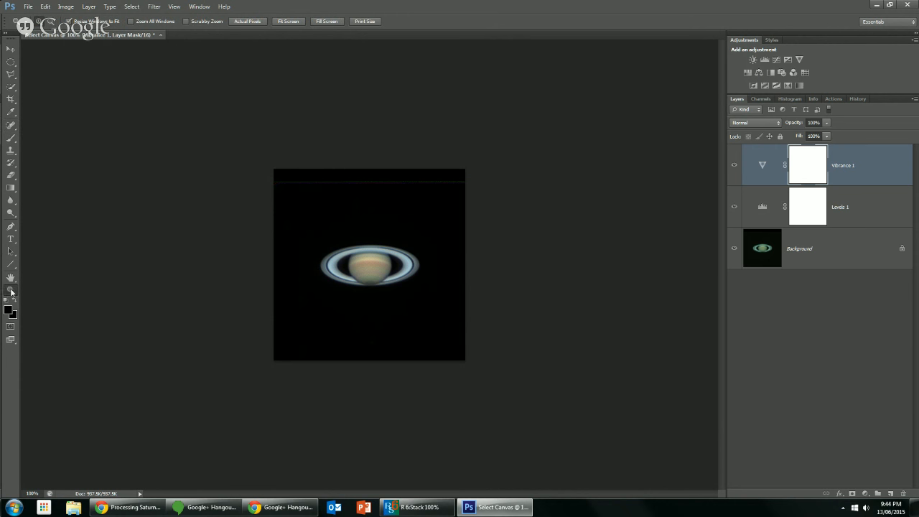
click(323, 21)
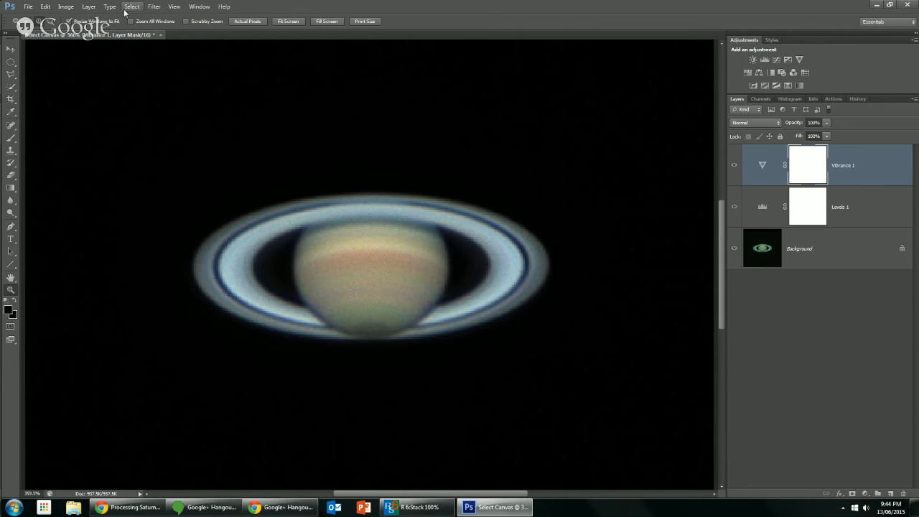
click(252, 21)
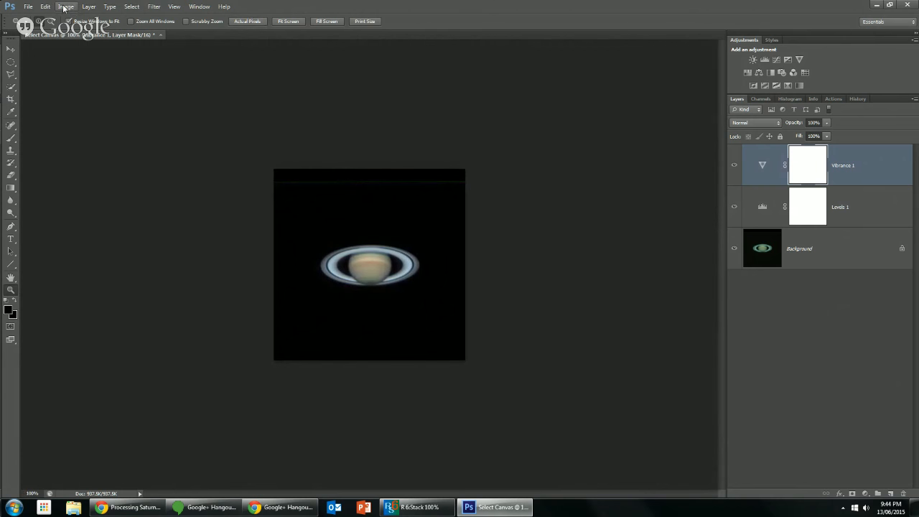
click(65, 7)
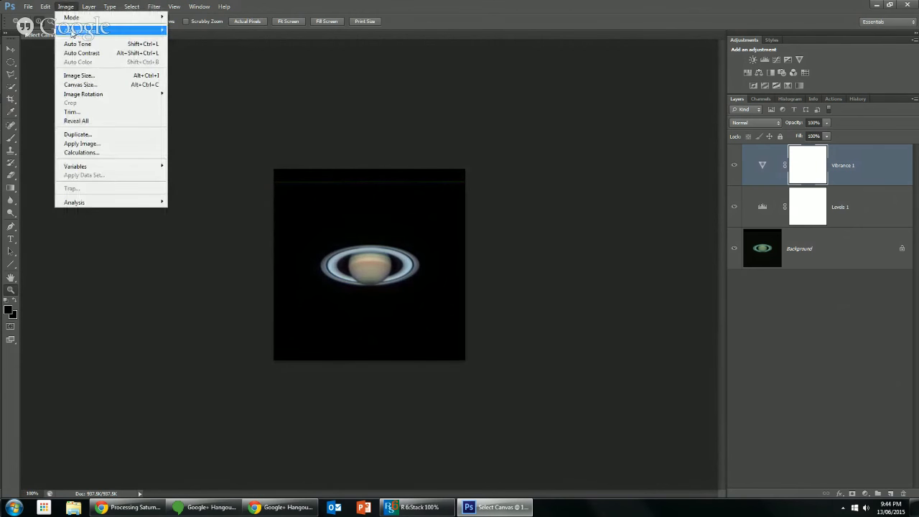
click(74, 76)
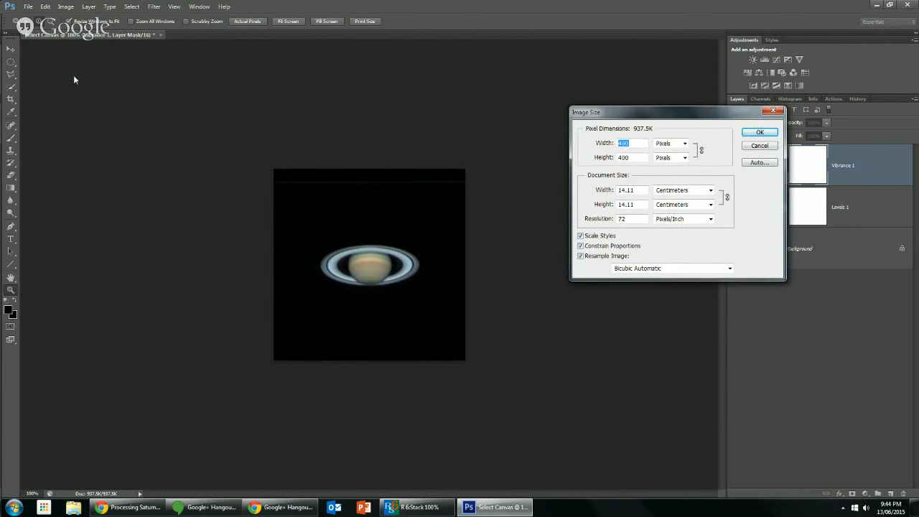
text(800)
click(759, 132)
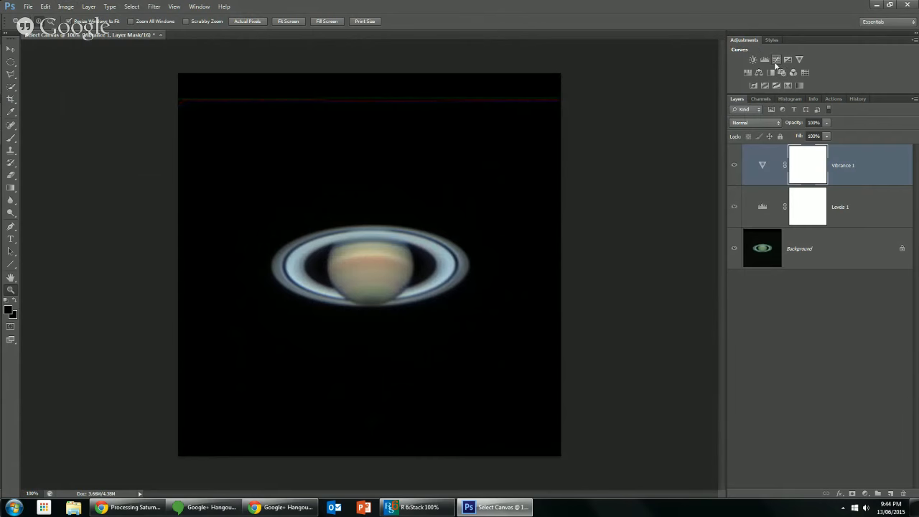
Step: Apply the Reduce Noise filter to the Background layer with the default settings
click(814, 249)
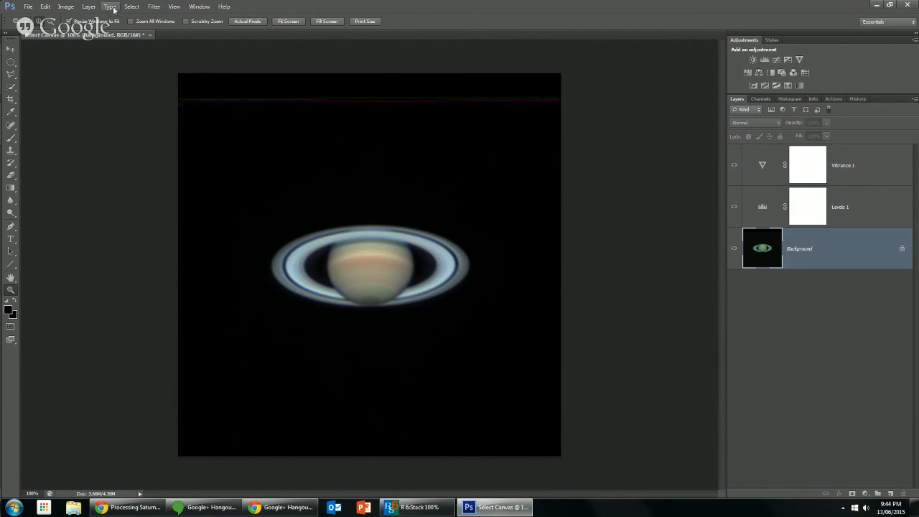
click(153, 6)
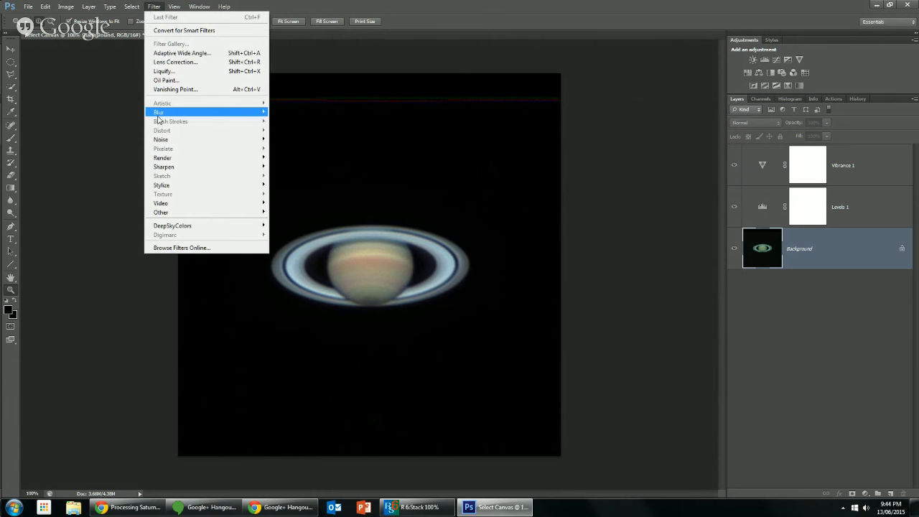
mouse_move(165, 140)
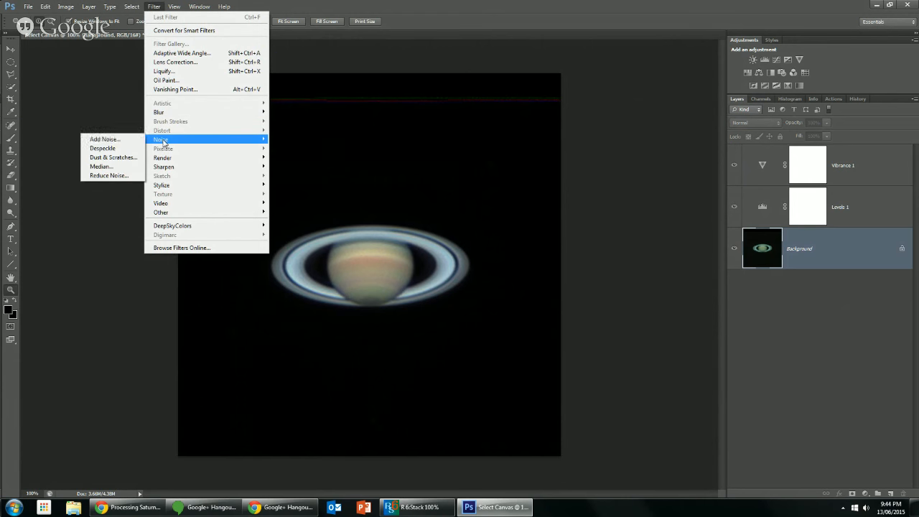
click(119, 176)
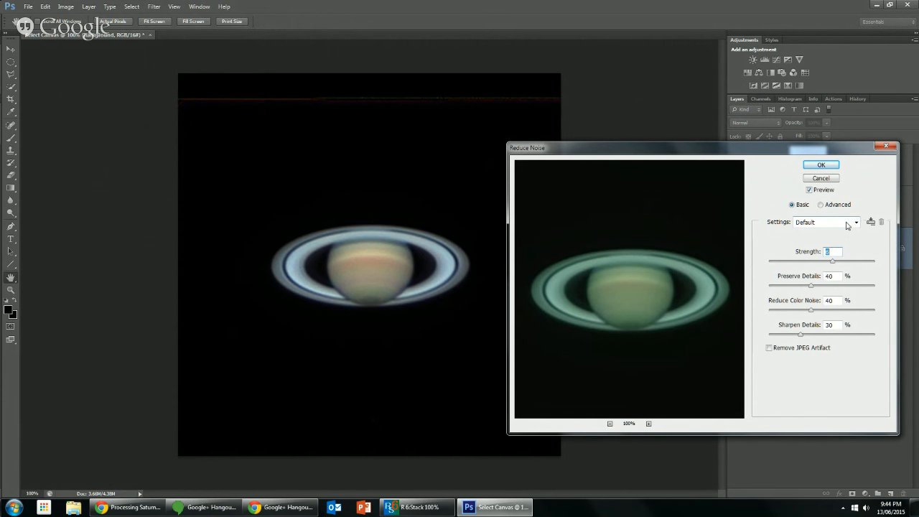
click(821, 165)
key(z)
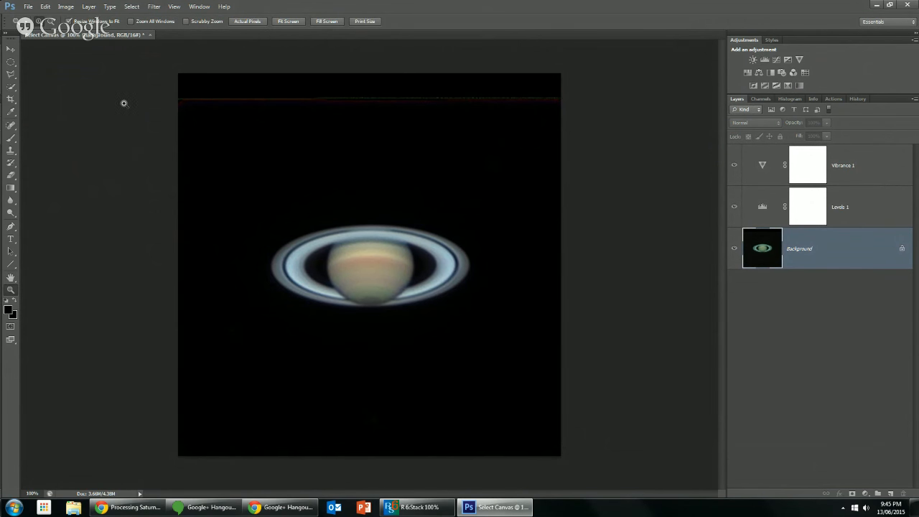
click(28, 7)
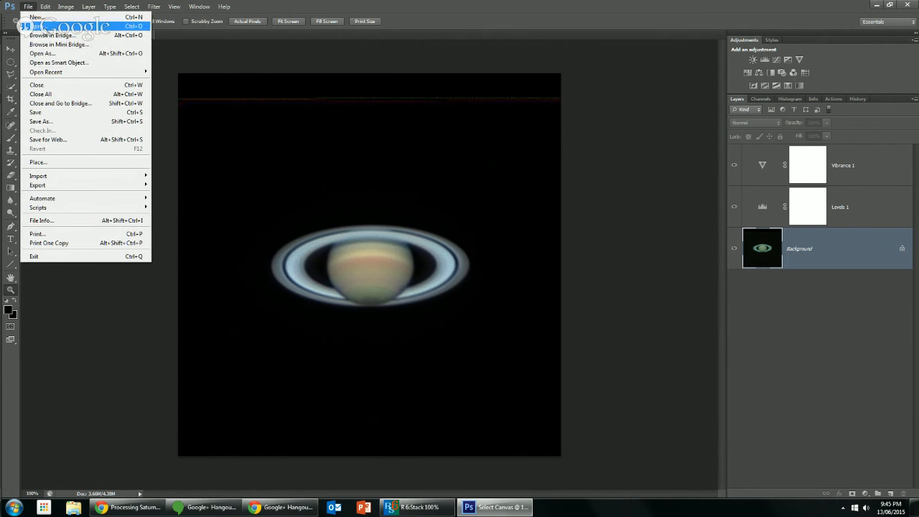
click(40, 26)
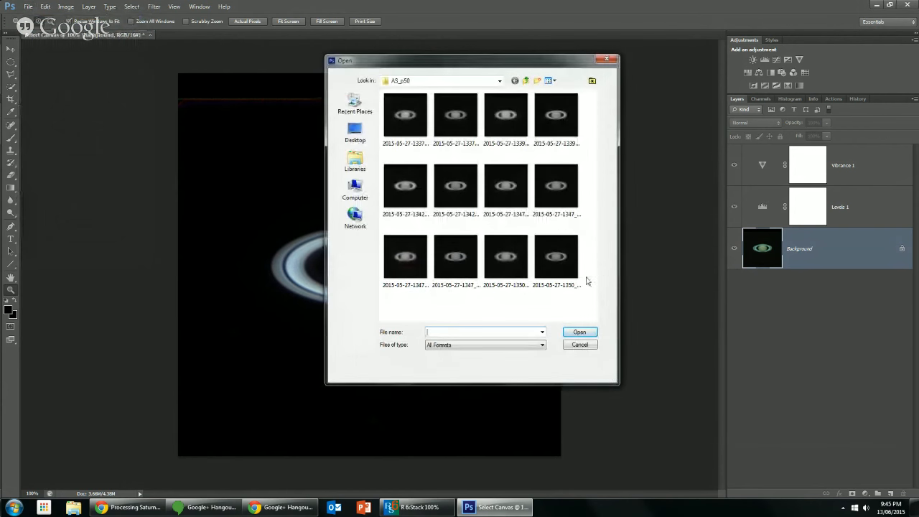
click(522, 183)
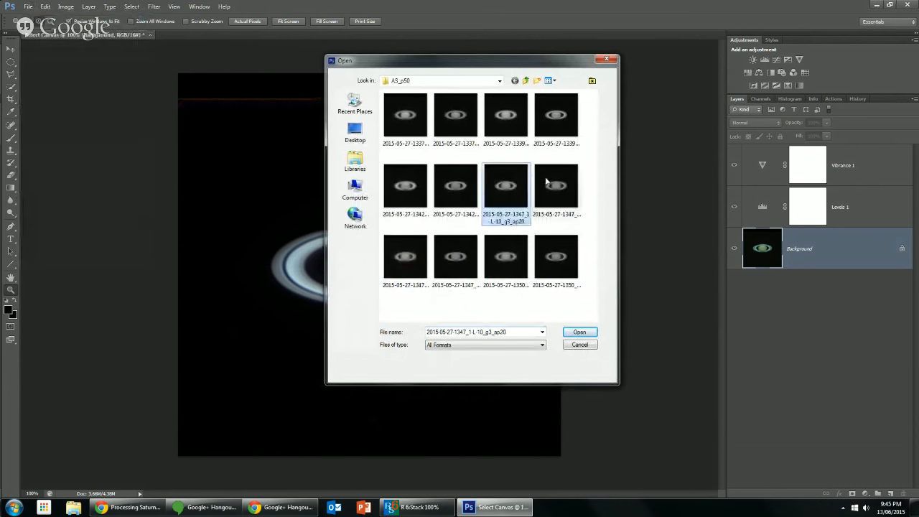
double_click(507, 186)
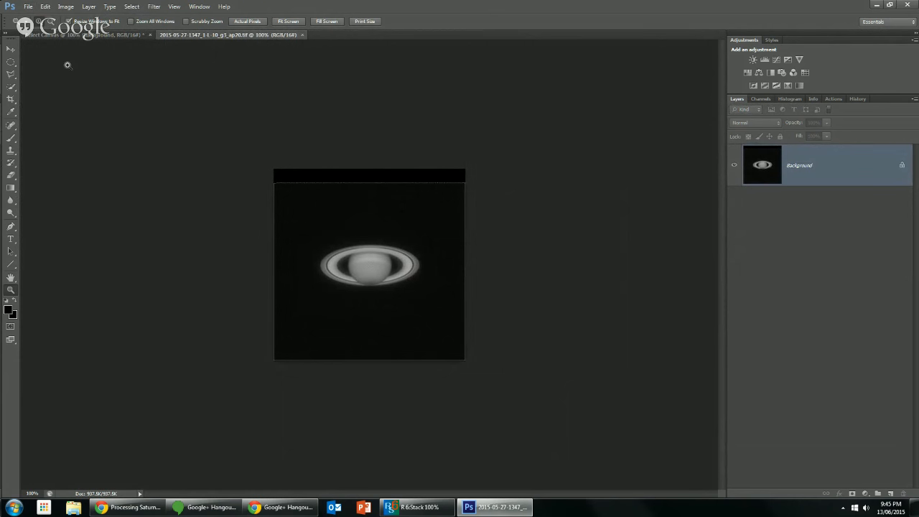
Step: Resize the luminance image to 800 by 800 pixels with proportions constrained
click(66, 6)
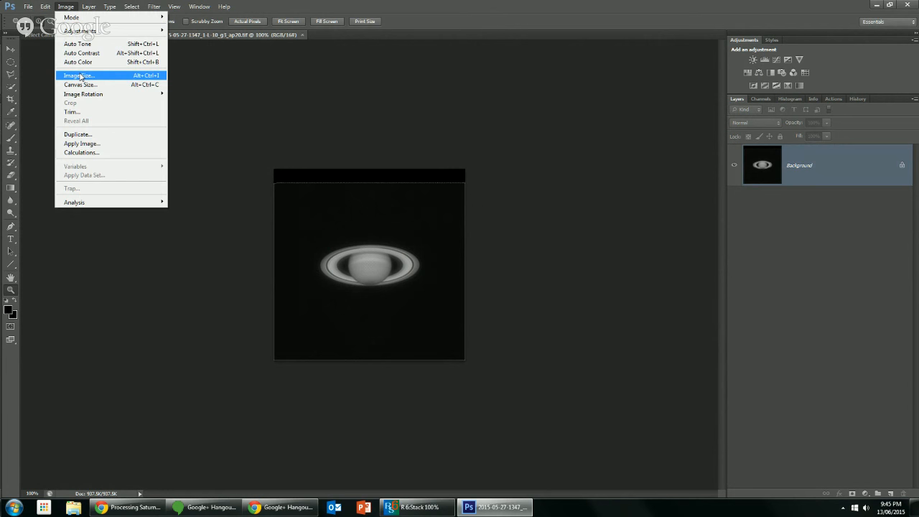
click(81, 76)
text(800)
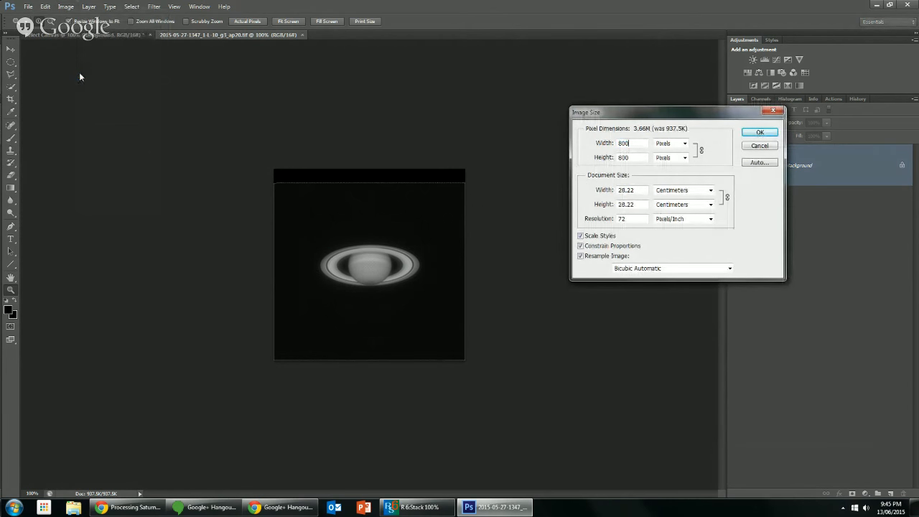
click(758, 133)
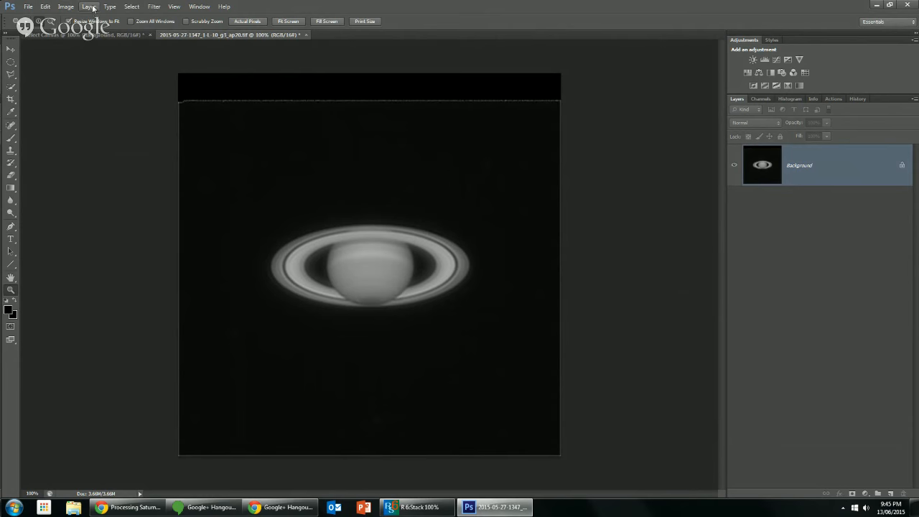
Step: Convert the luminance image from RGB to Grayscale mode
click(67, 8)
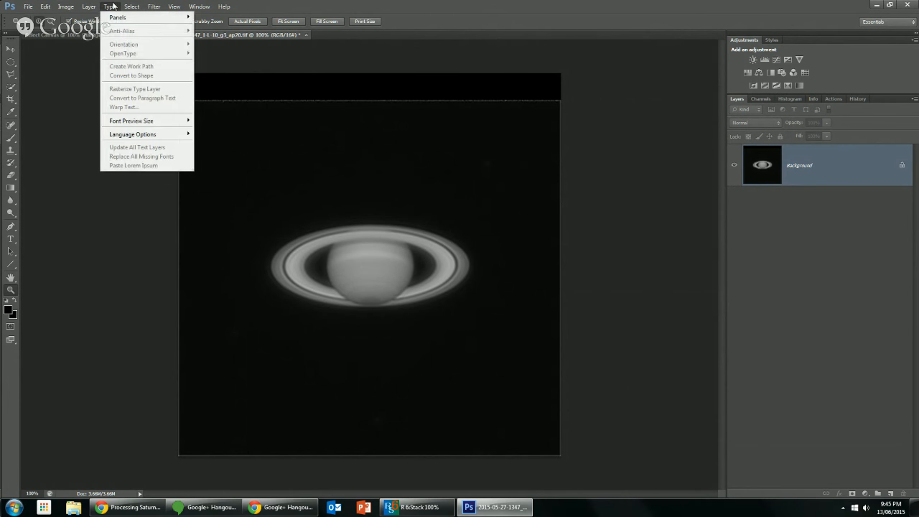
mouse_move(71, 18)
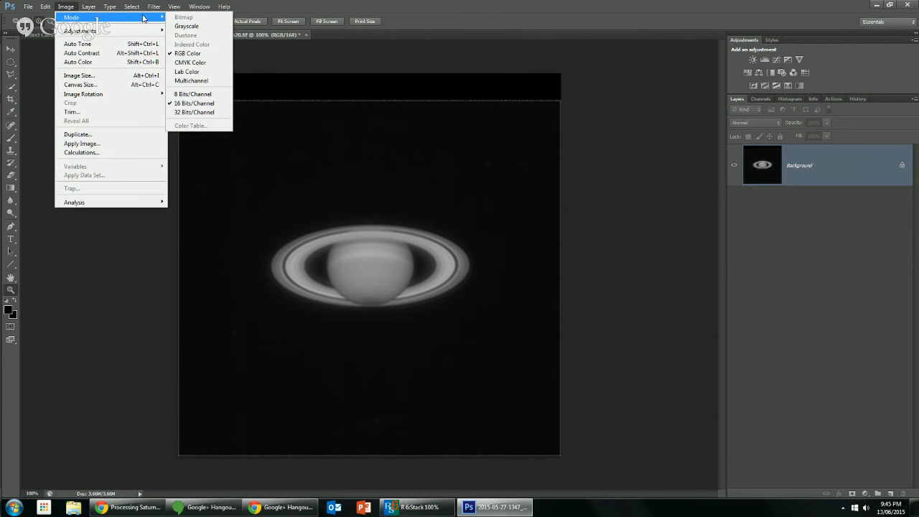
click(183, 26)
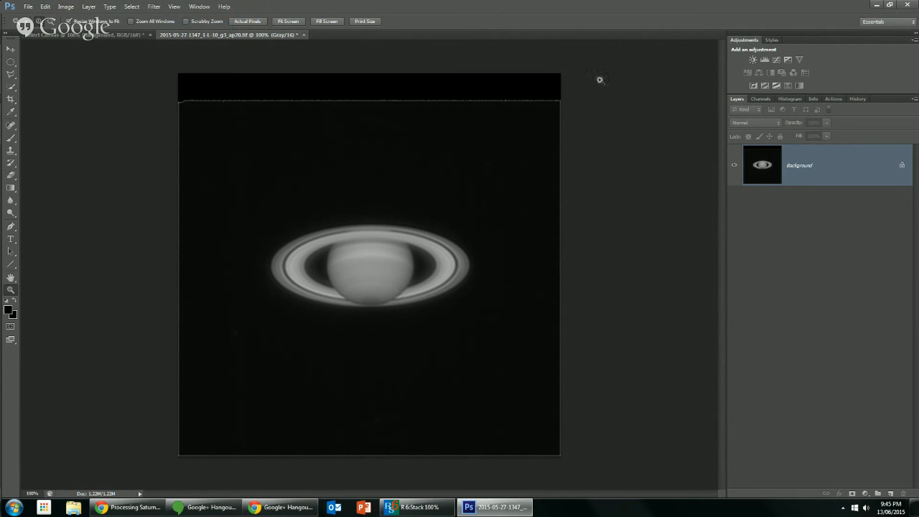
Step: Add a Levels adjustment to the luminance image and set its black point by sampling the dark sky near Saturn
click(764, 60)
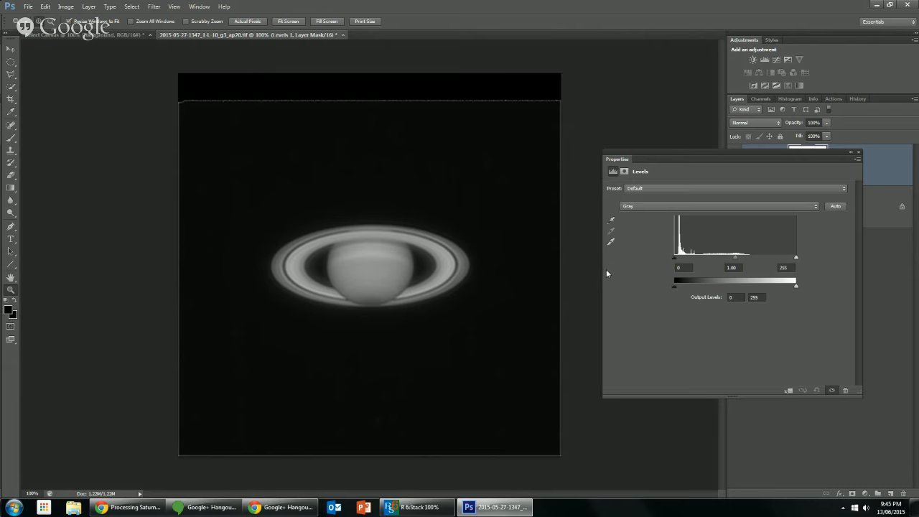
click(610, 224)
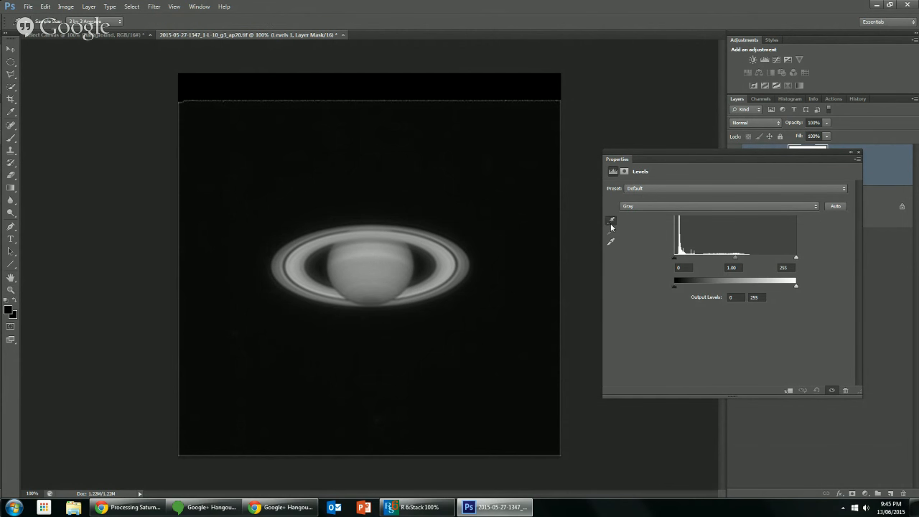
click(501, 125)
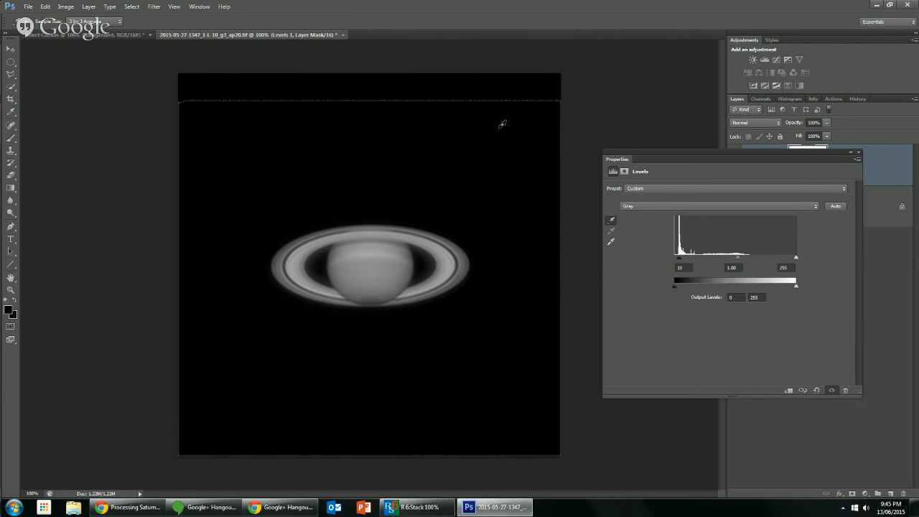
click(857, 153)
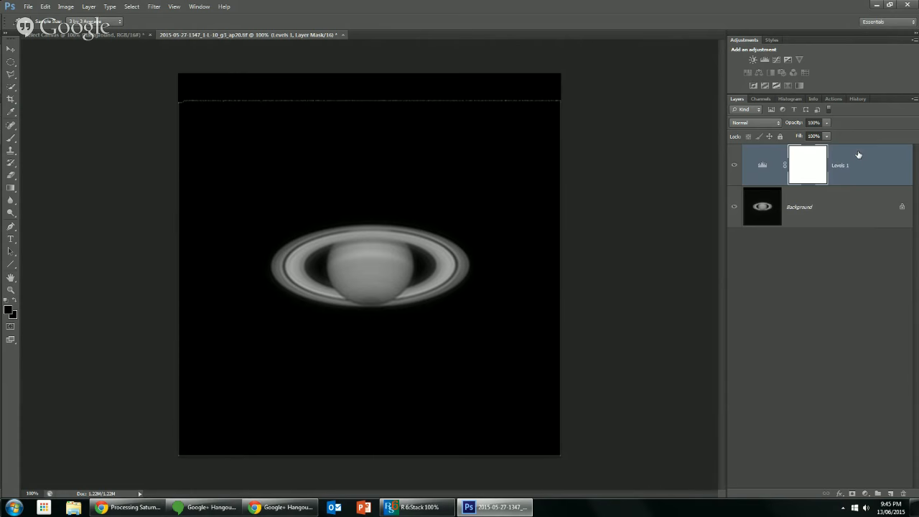
Step: Merge the visible Levels adjustment and Background layers of the luminance image into one layer
click(807, 206)
key(z)
right_click(807, 207)
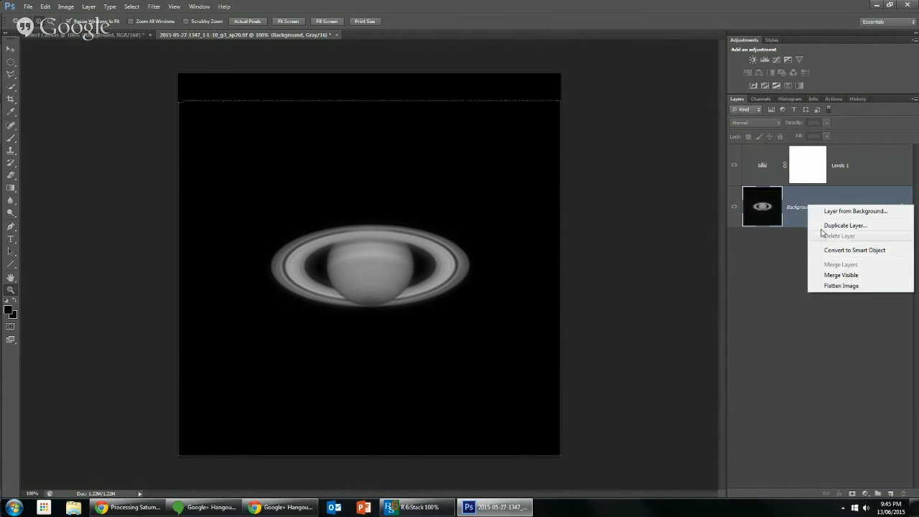
click(842, 275)
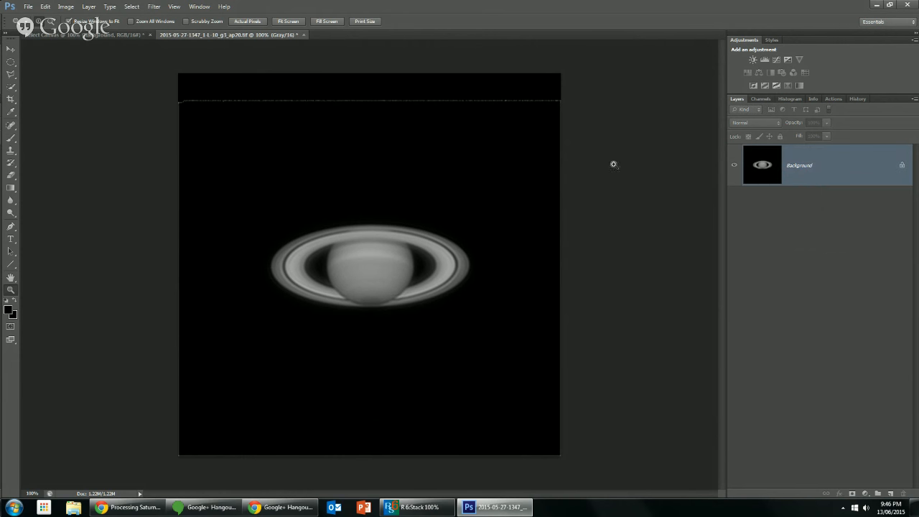
Step: Try Smart Sharpen on the enlarged luminance image with amount 100% and radius 0.8 px, comparing the preview on and off
click(288, 22)
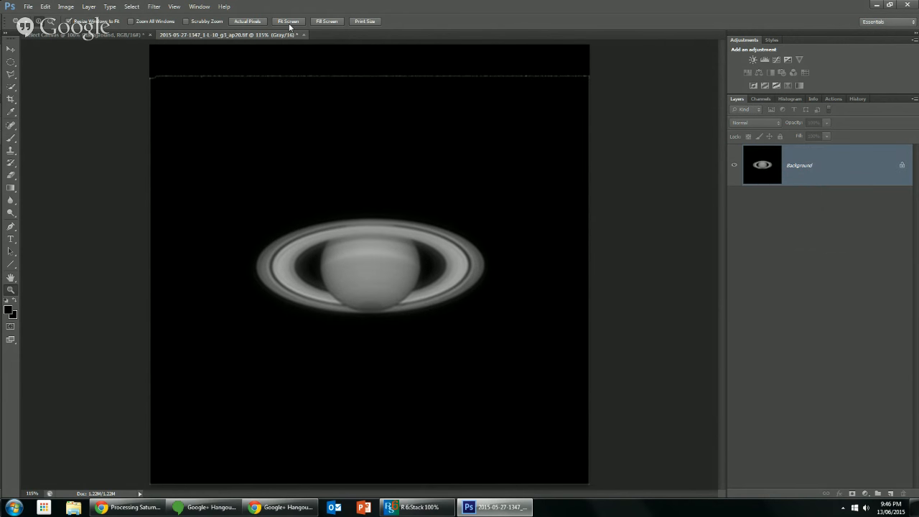
click(322, 23)
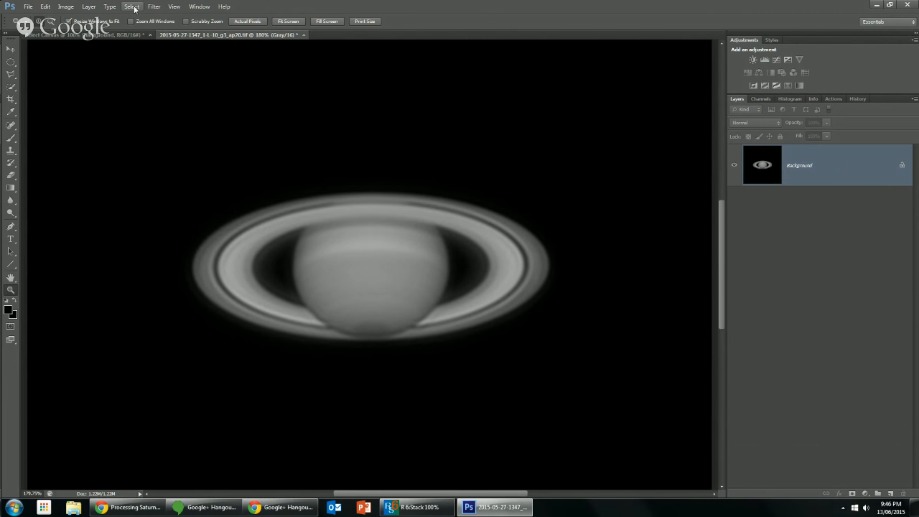
click(133, 8)
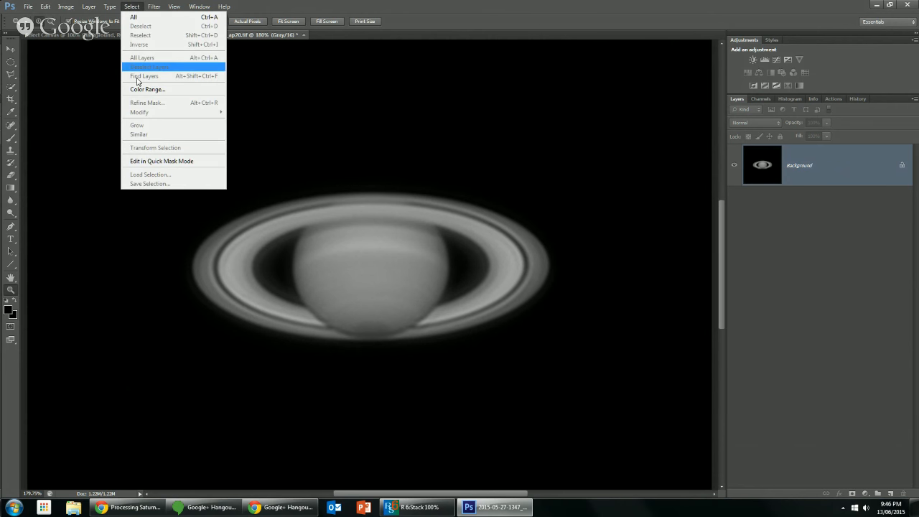
mouse_move(152, 7)
mouse_move(165, 168)
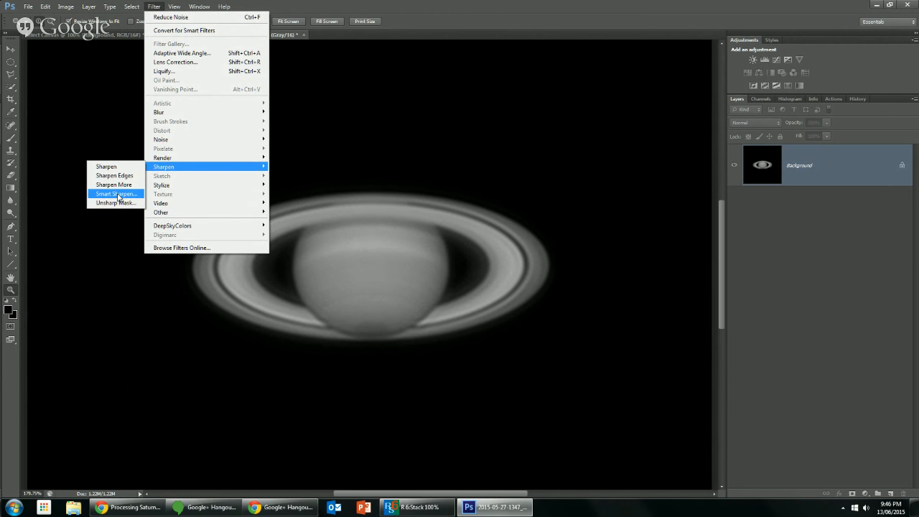
click(116, 194)
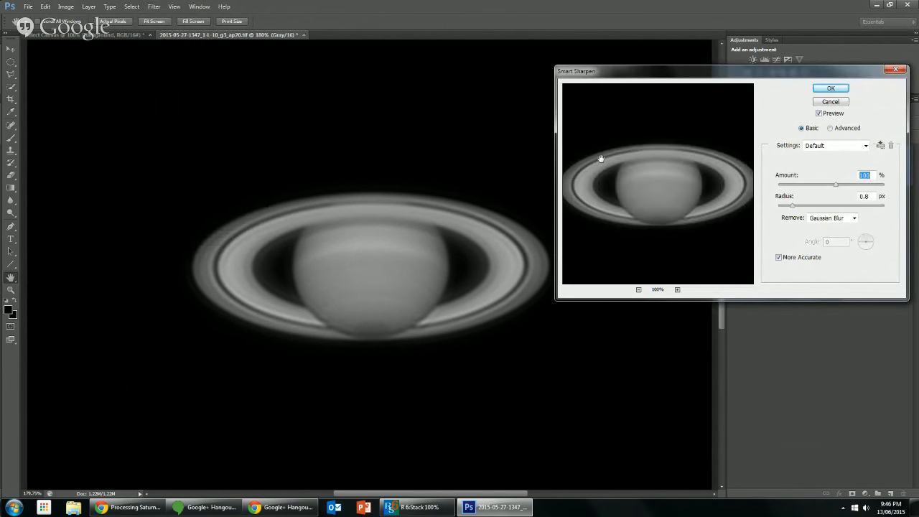
click(818, 114)
click(819, 116)
click(819, 115)
click(818, 115)
click(827, 99)
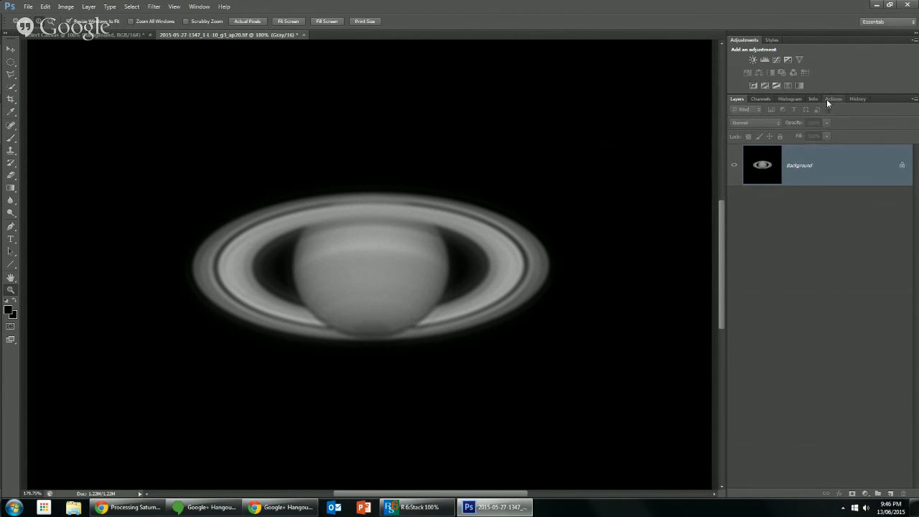
Step: Duplicate the Background layer as Background copy and set the copy's blend mode to Overlay
right_click(813, 165)
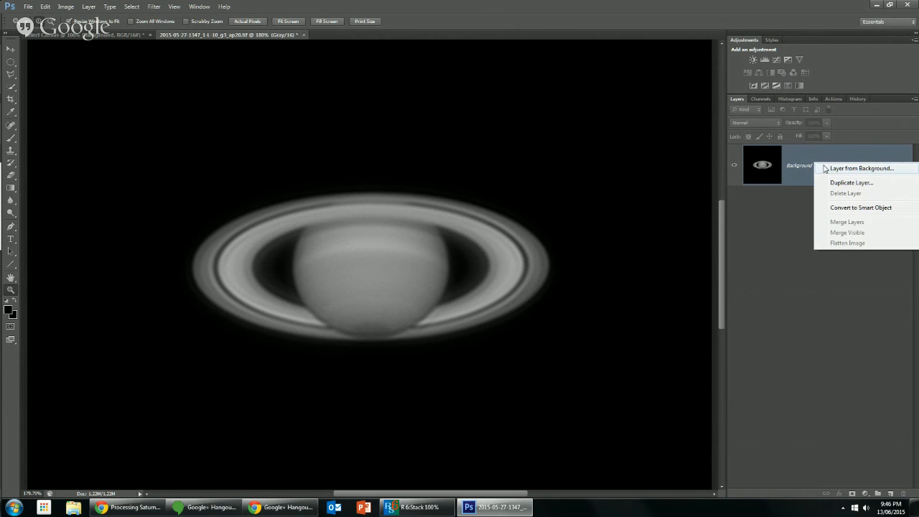
click(831, 183)
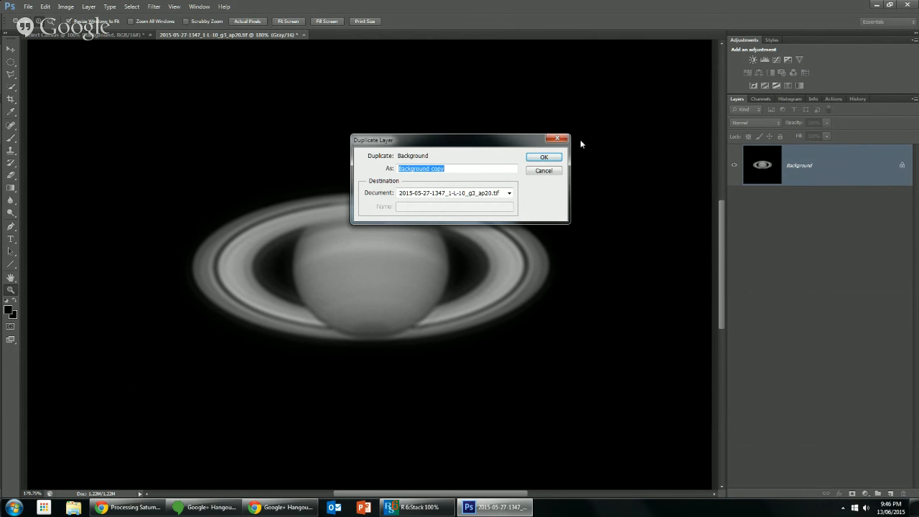
click(549, 156)
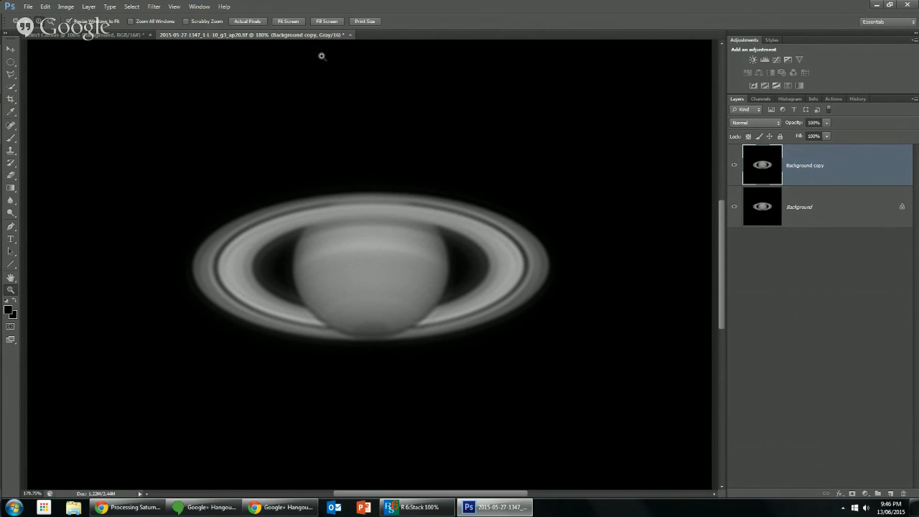
click(764, 123)
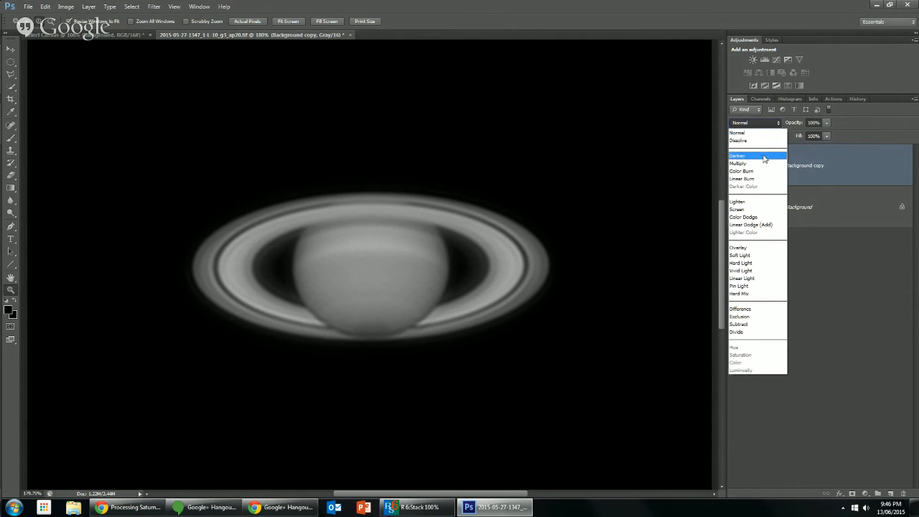
click(750, 248)
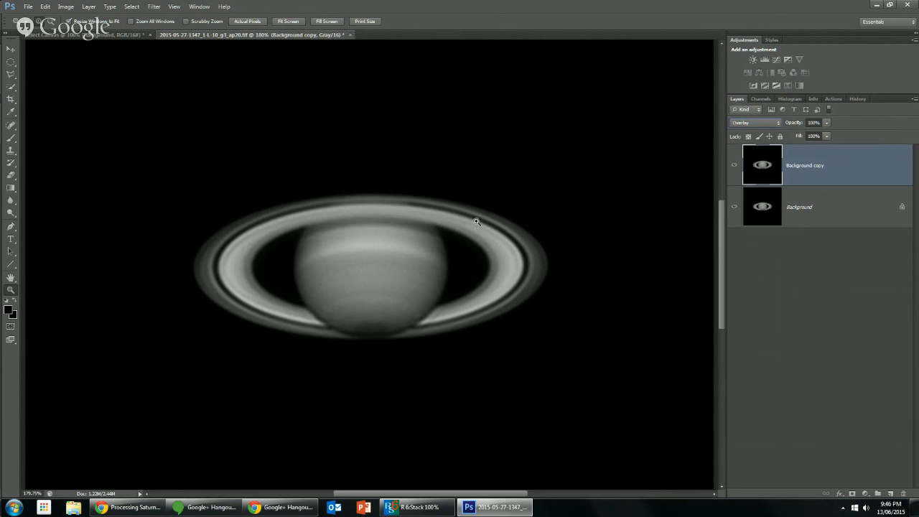
Step: Try the High Pass filter on the Background copy at radii from about 1 to 12.7 pixels, and delete that layer
click(154, 7)
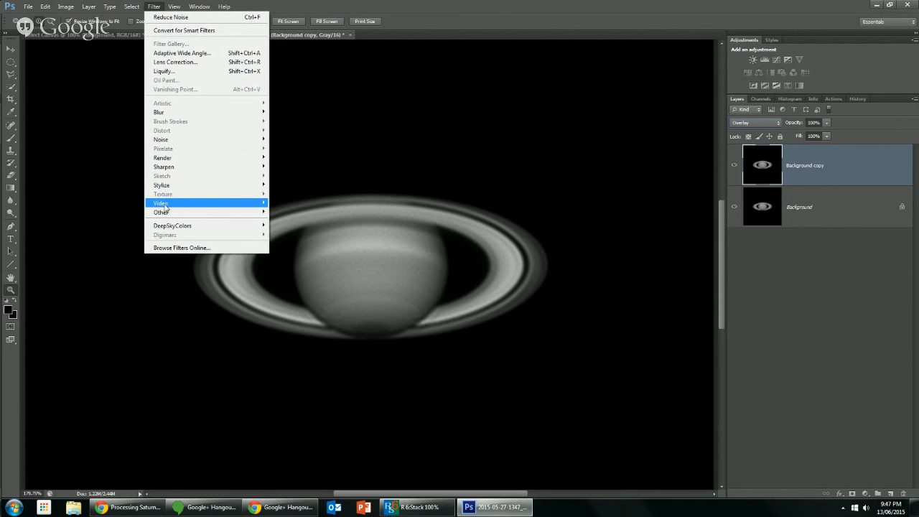
mouse_move(165, 213)
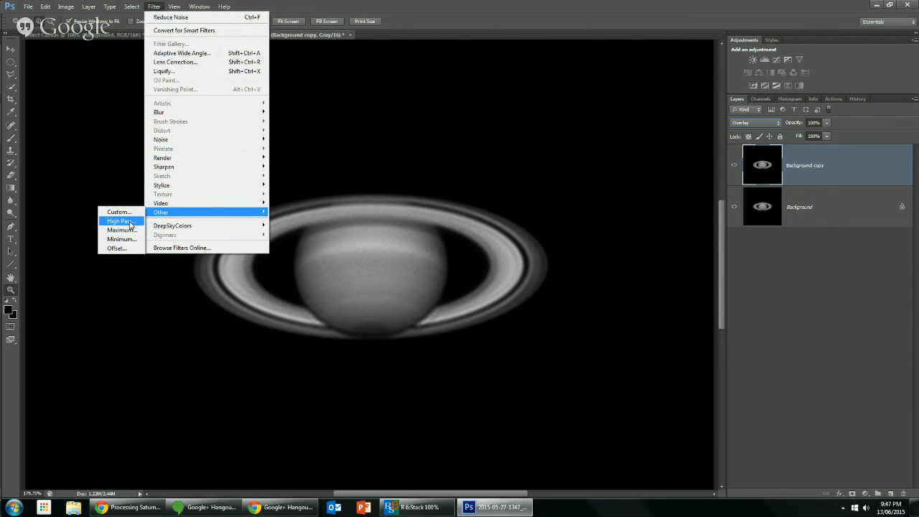
click(130, 222)
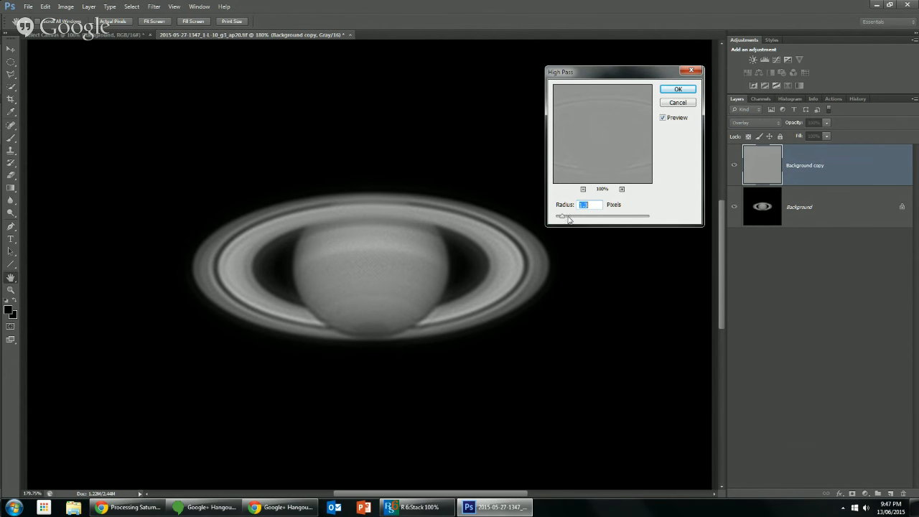
drag(562, 216, 589, 220)
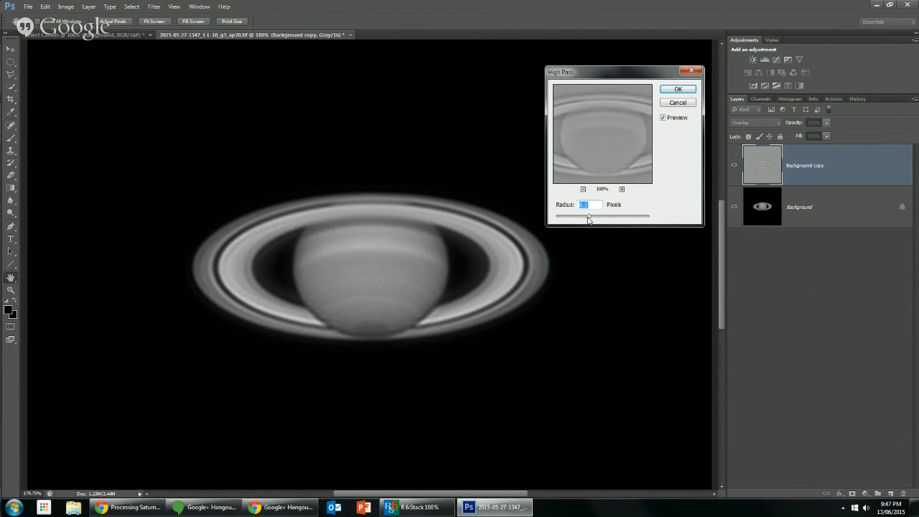
drag(588, 219, 560, 219)
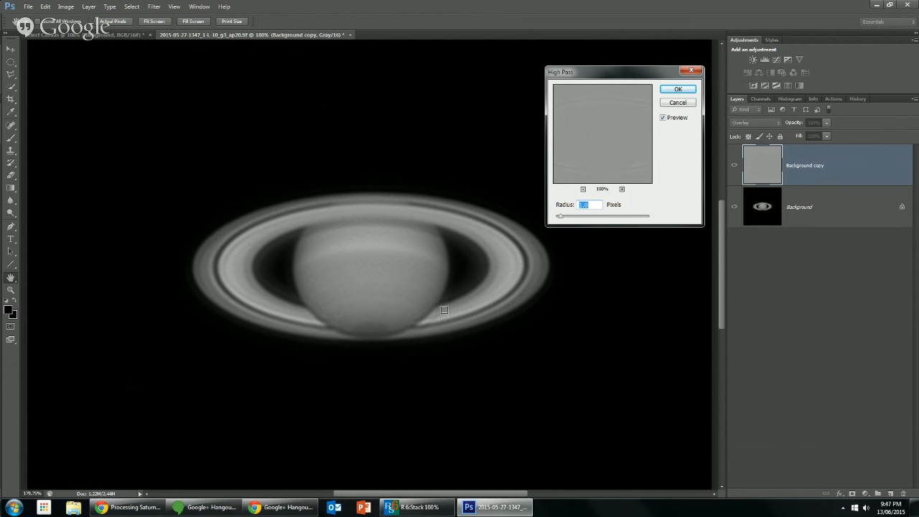
drag(560, 219, 557, 219)
drag(559, 219, 593, 220)
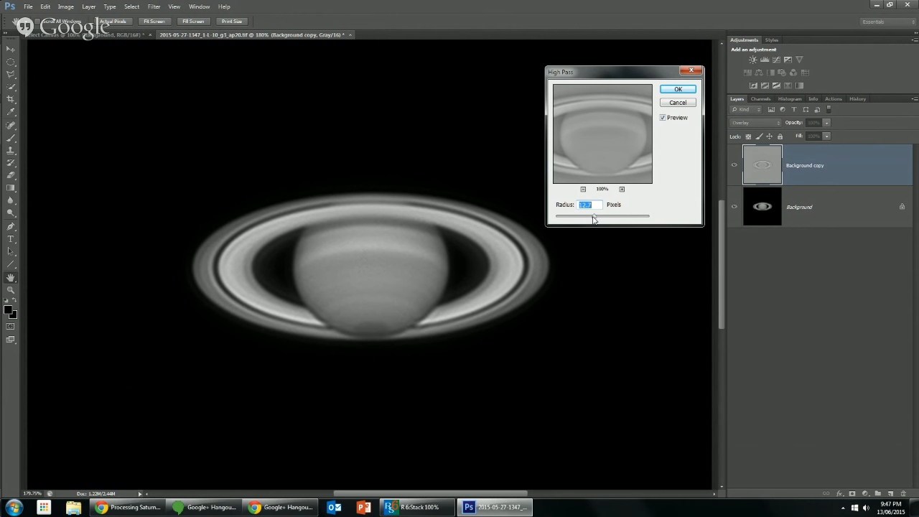
drag(593, 219, 562, 220)
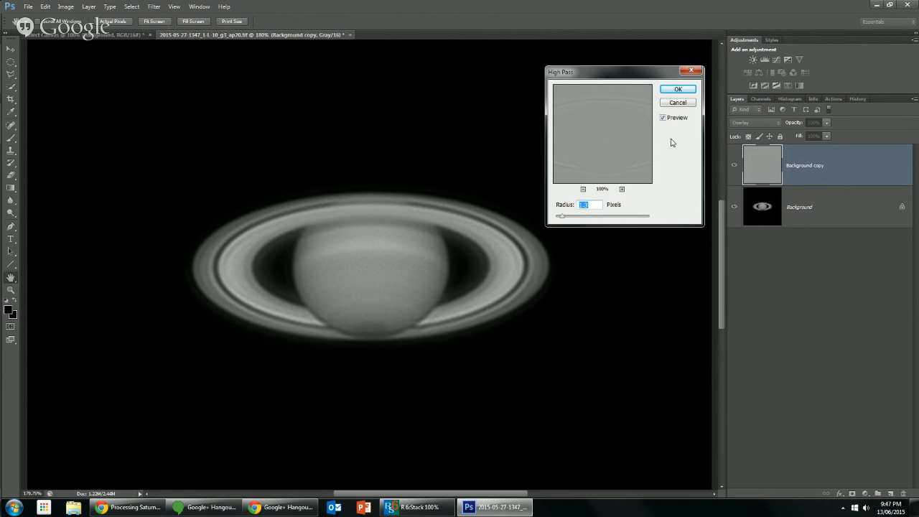
click(678, 102)
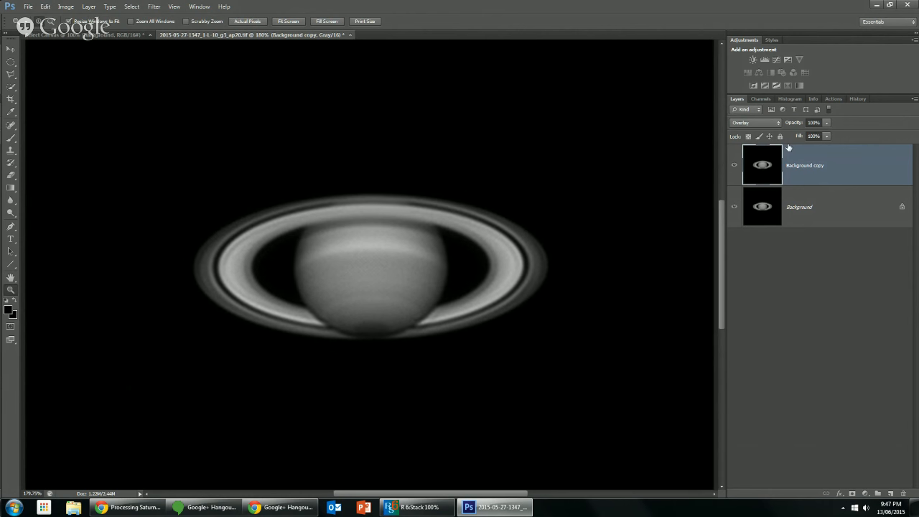
right_click(802, 162)
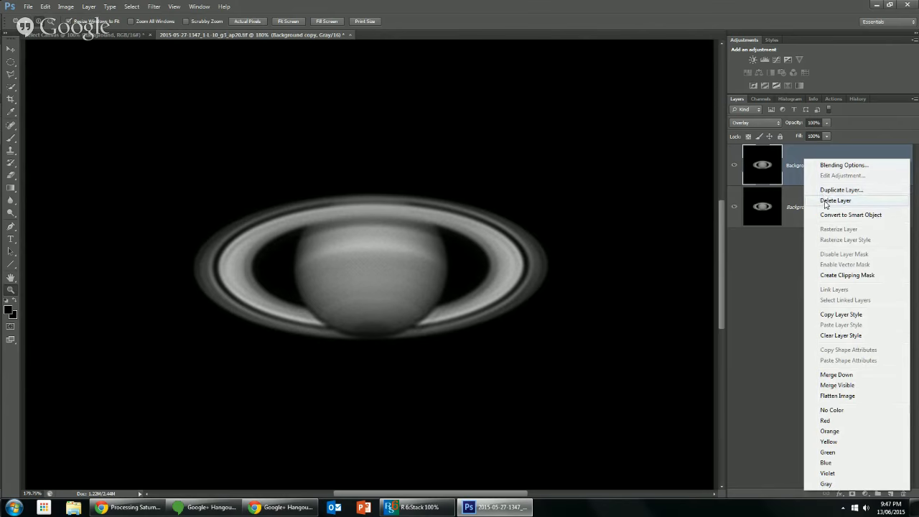
click(823, 199)
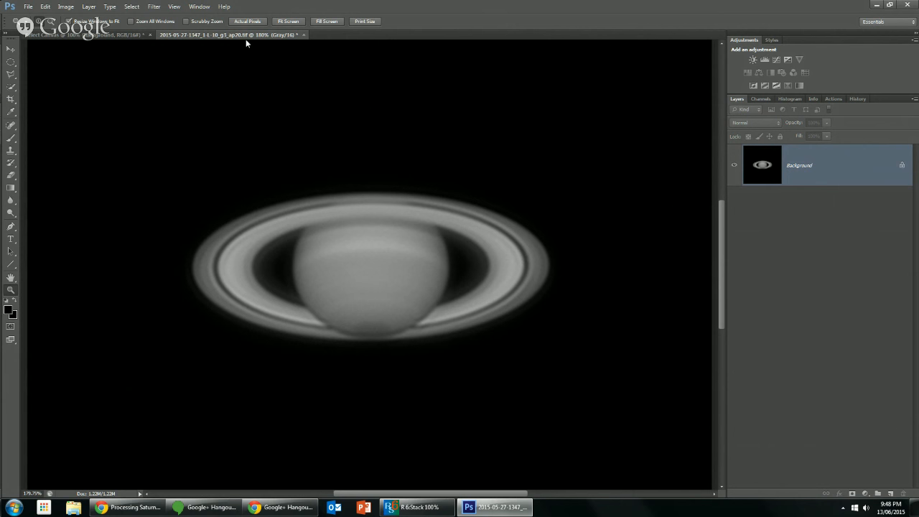
Step: Copy the entire luminance image and paste it as a new layer directly above the colour image's Background
click(247, 21)
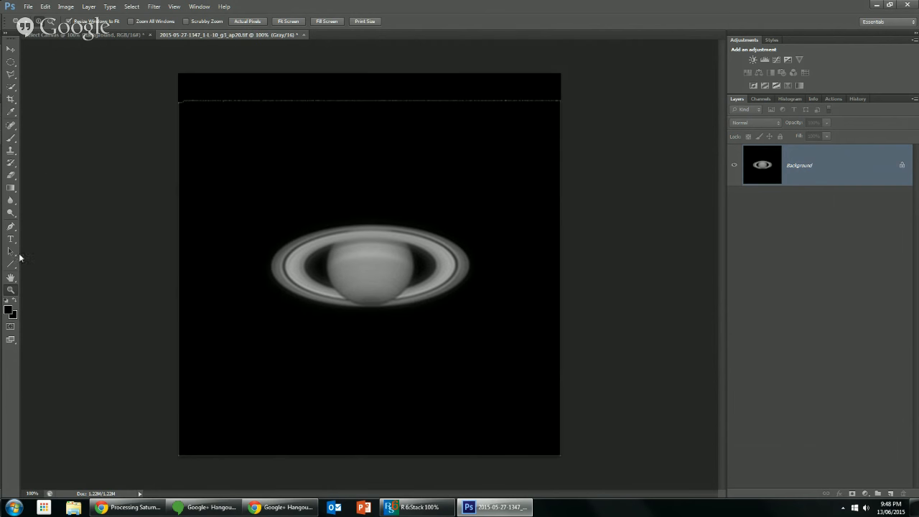
click(11, 277)
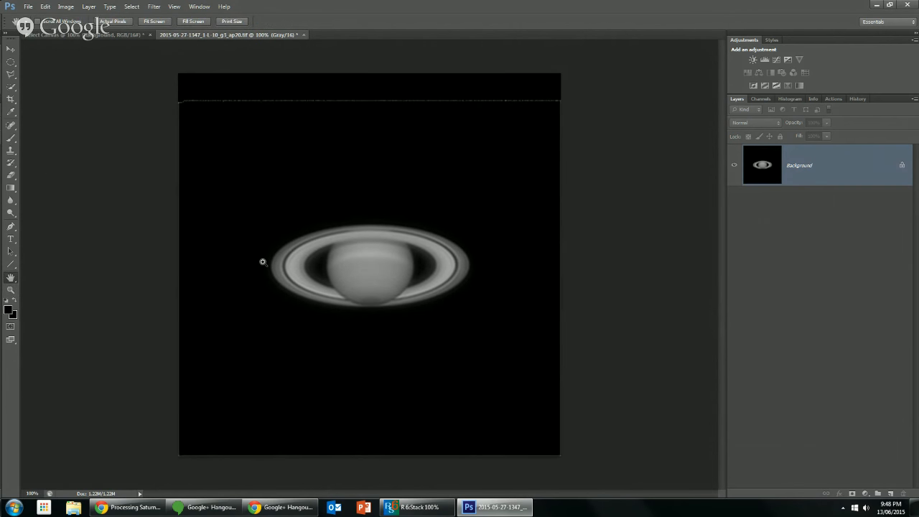
key(ctrl+a)
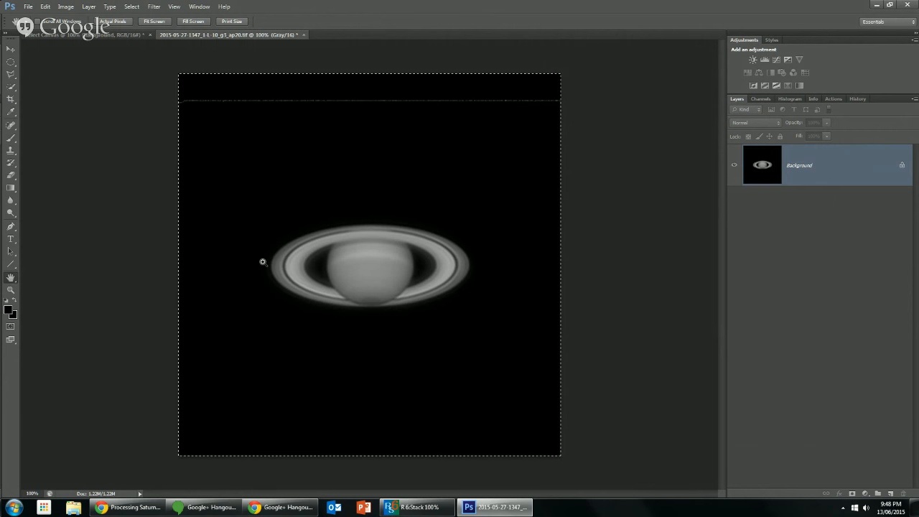
click(113, 34)
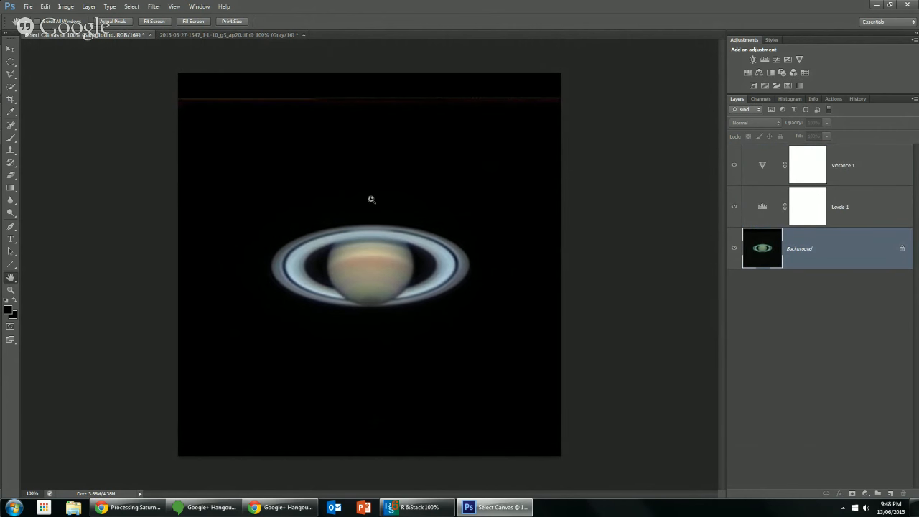
key(ctrl+v)
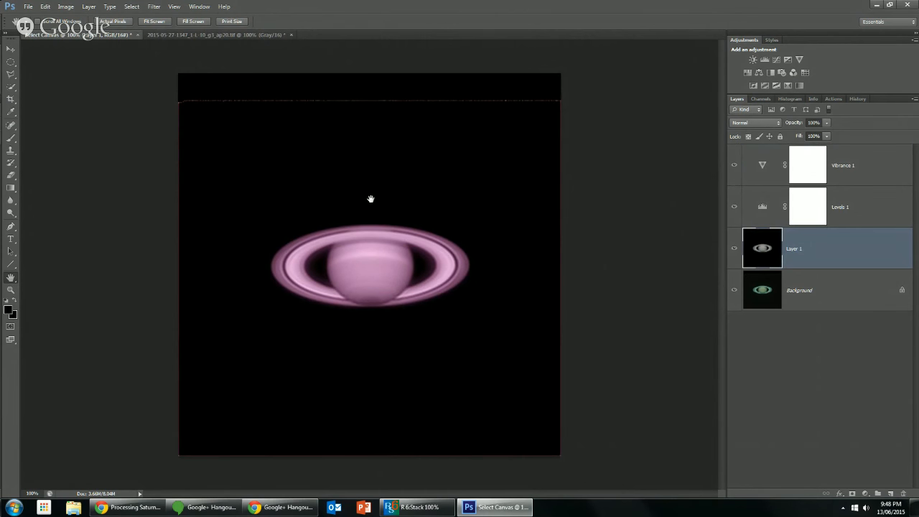
Step: Move the luminance layer, Layer 1, to the top of the layer stack and set its blend mode to Luminosity
drag(836, 259, 835, 164)
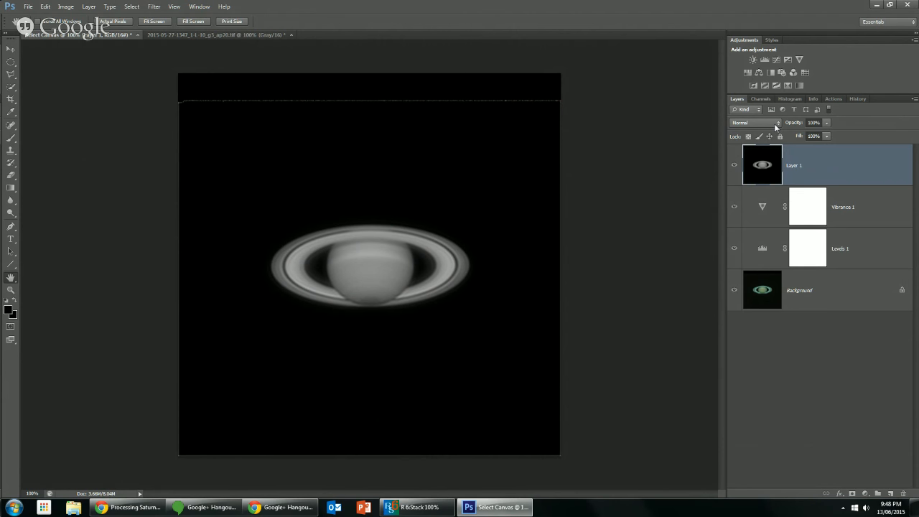
click(774, 124)
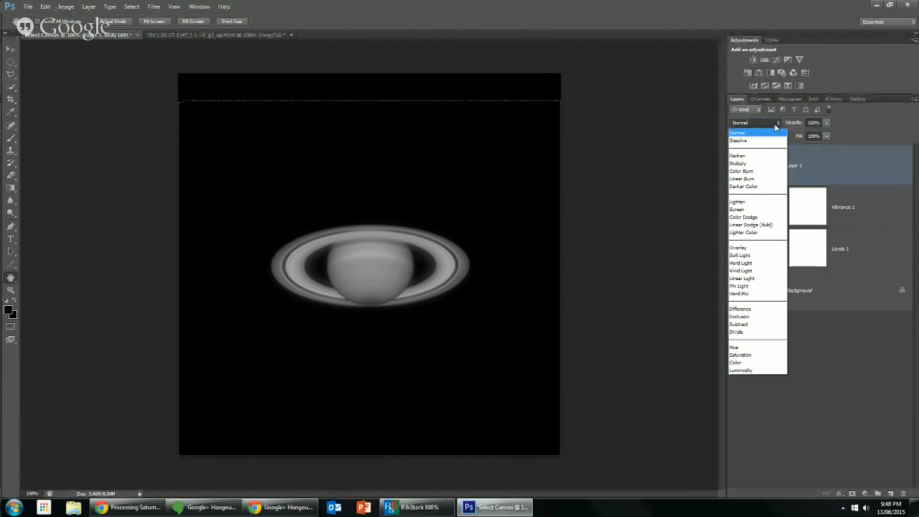
click(758, 369)
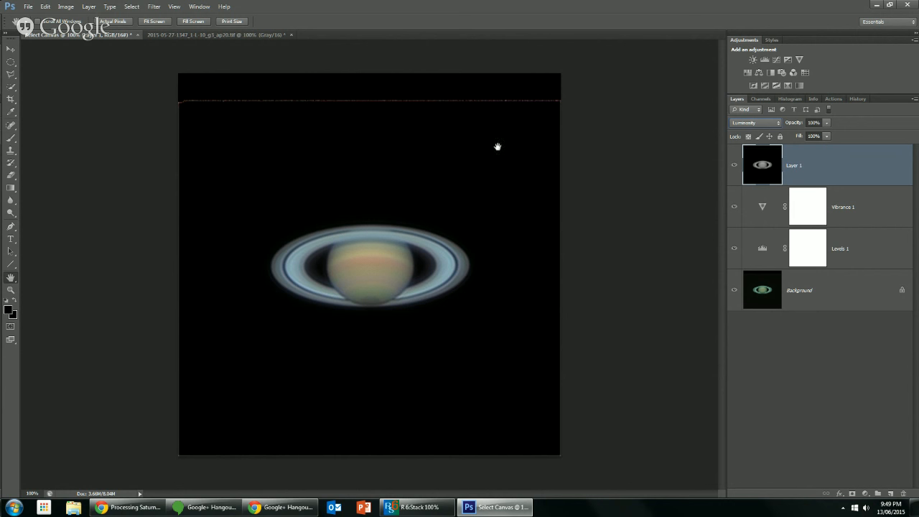
Step: Crop the image to a smaller square centred on Saturn, excluding the stray line near the upper edge
click(11, 99)
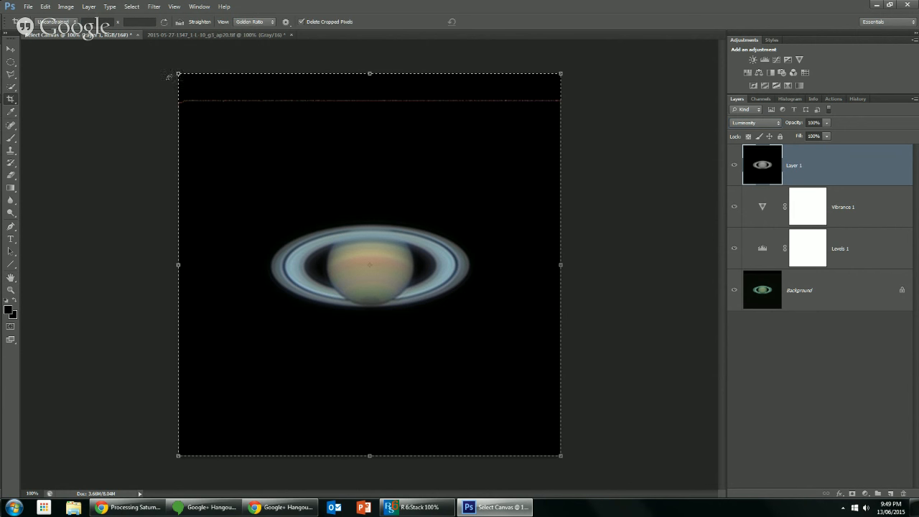
drag(178, 73, 270, 165)
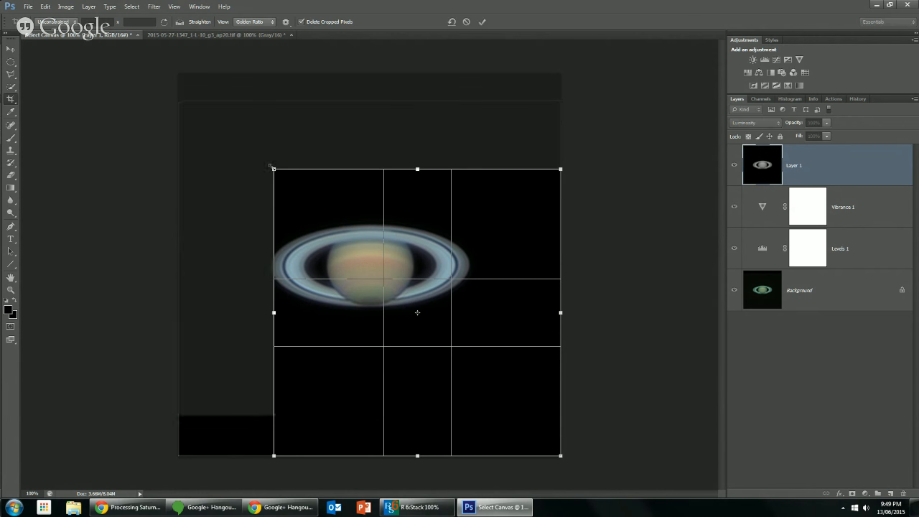
drag(315, 218, 267, 171)
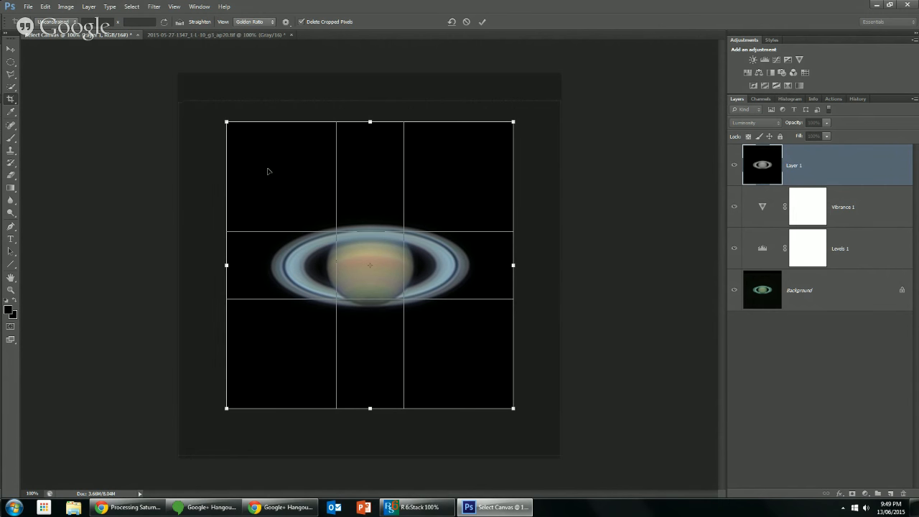
click(11, 277)
click(424, 191)
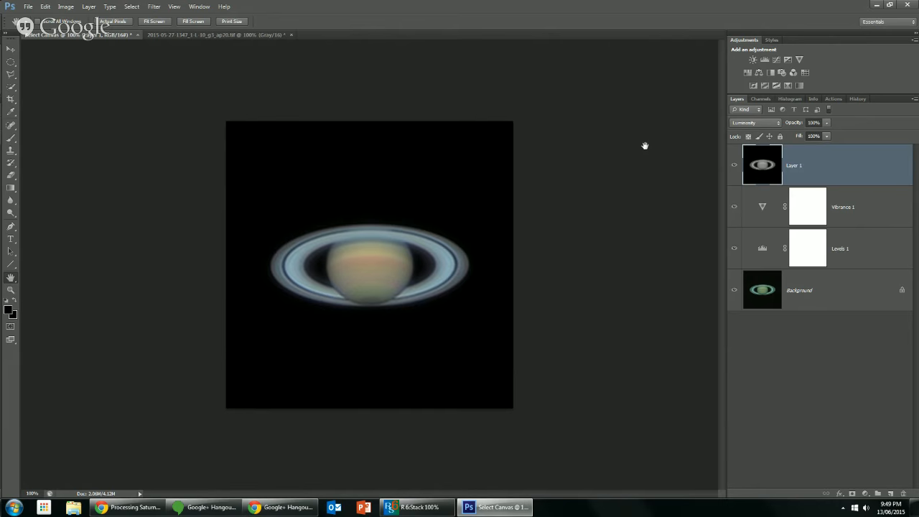
Step: Try a second Levels adjustment with the black point sampled from the dark background, and delete the adjustment
click(765, 60)
click(610, 222)
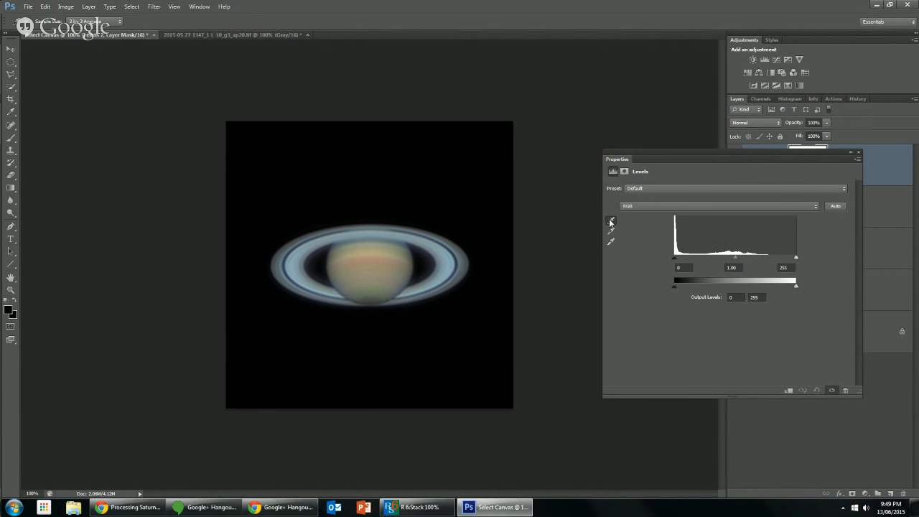
click(494, 141)
click(846, 389)
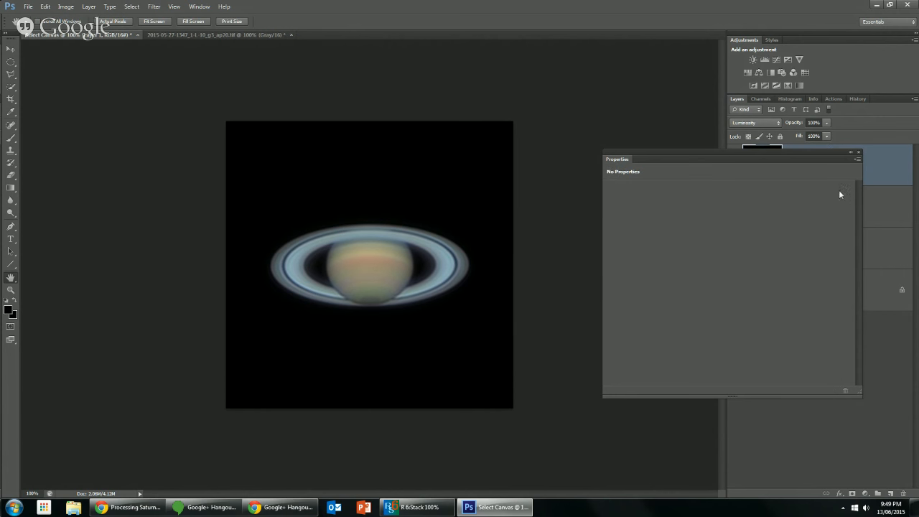
click(858, 153)
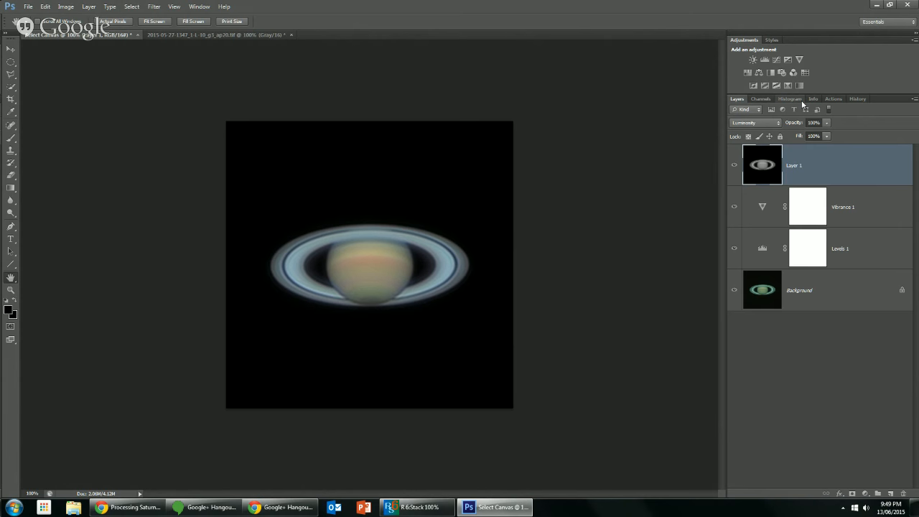
Step: Add an Exposure adjustment above Layer 1 with gamma correction 0.90 and exposure +0.25
click(786, 60)
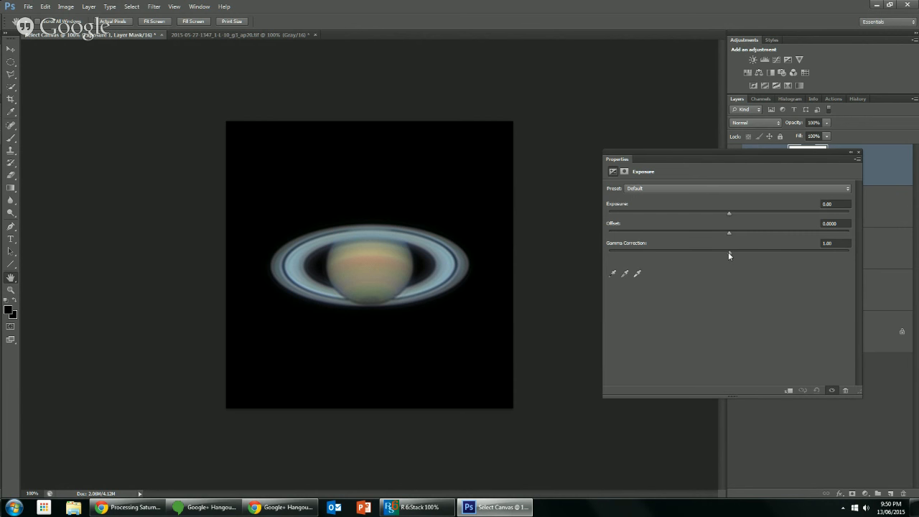
mouse_move(728, 255)
mouse_down()
mouse_move(796, 251)
mouse_move(719, 254)
mouse_move(727, 250)
mouse_up()
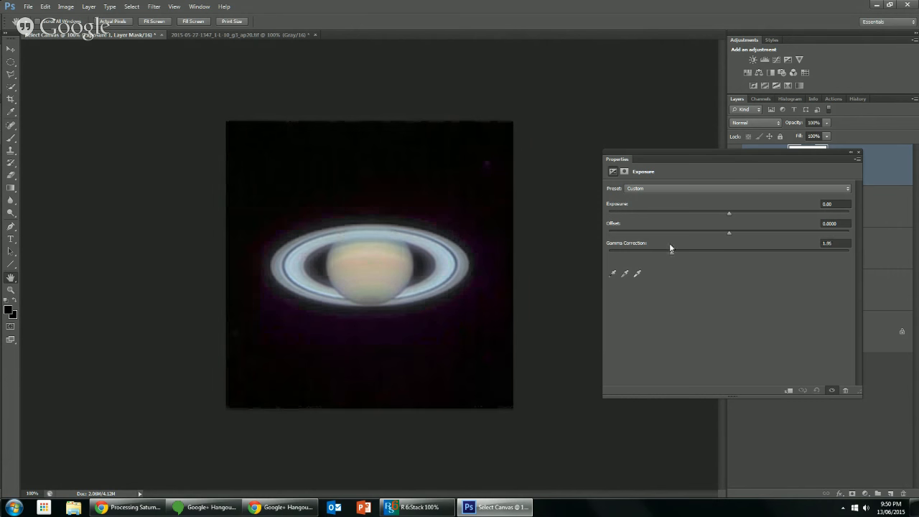
drag(669, 248, 654, 248)
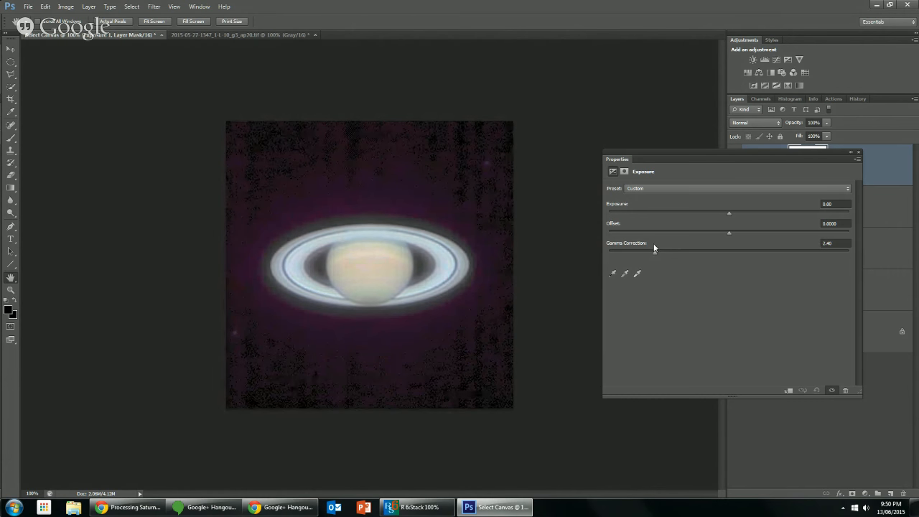
drag(675, 245, 727, 253)
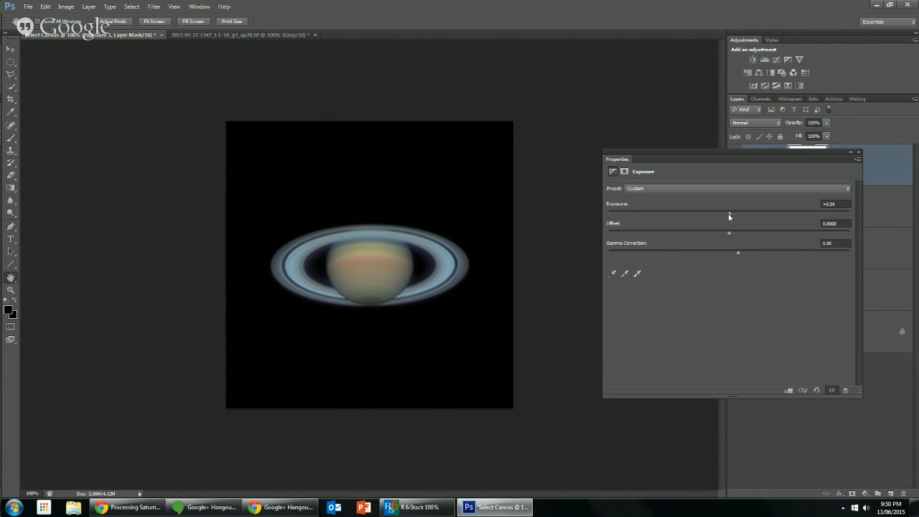
drag(729, 215, 732, 215)
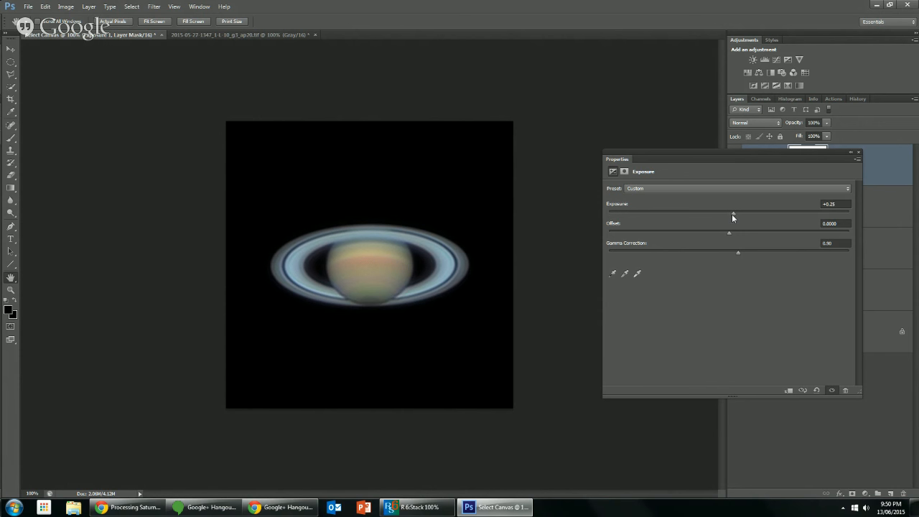
click(857, 153)
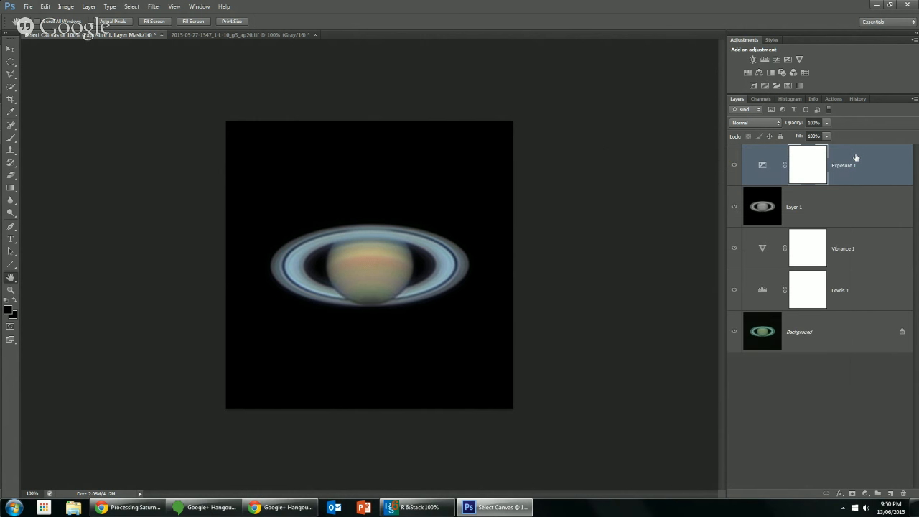
Step: Compare the image with the Exposure adjustment layer repeatedly hidden and shown
click(733, 166)
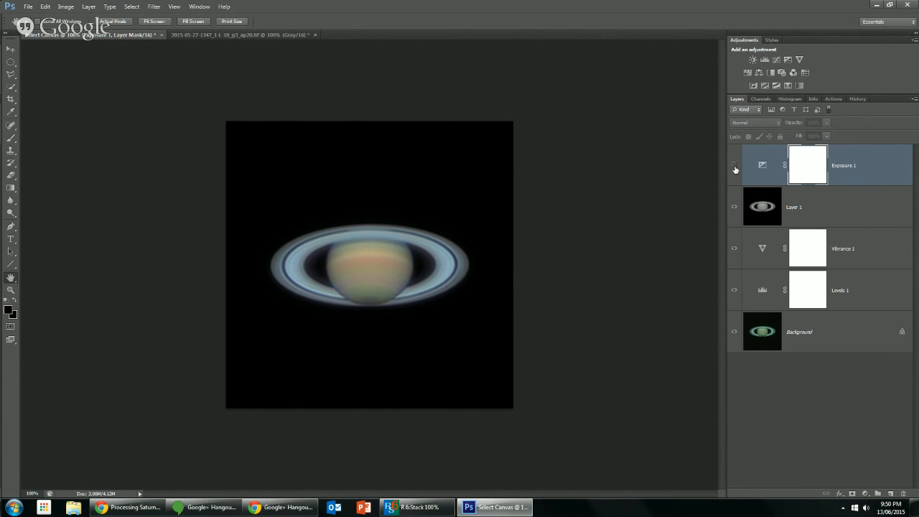
click(734, 167)
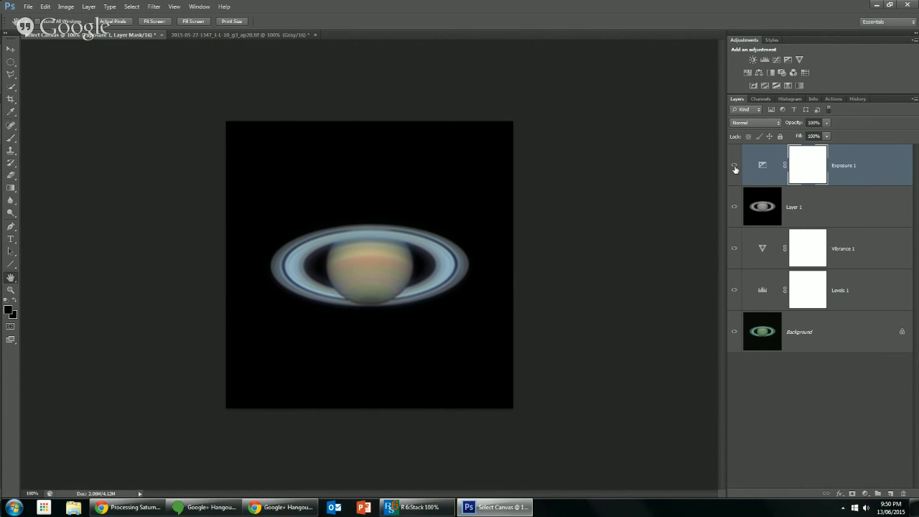
click(733, 167)
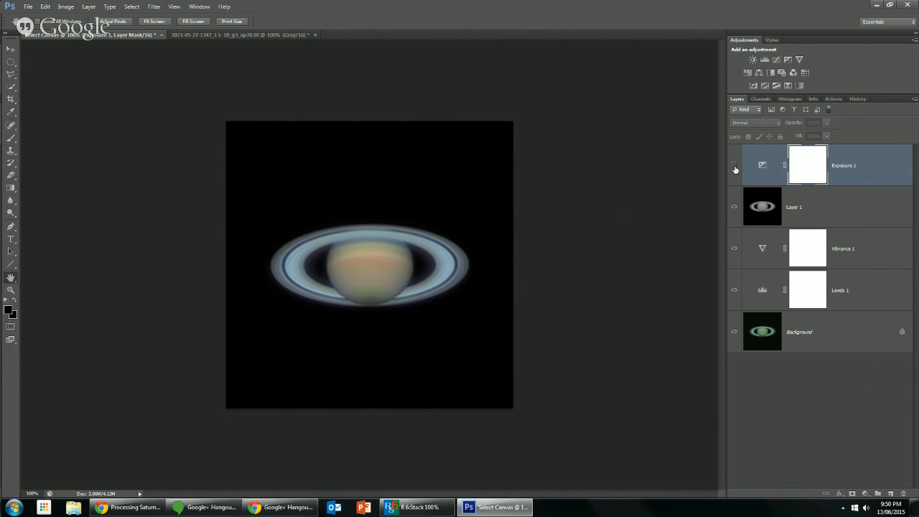
click(733, 167)
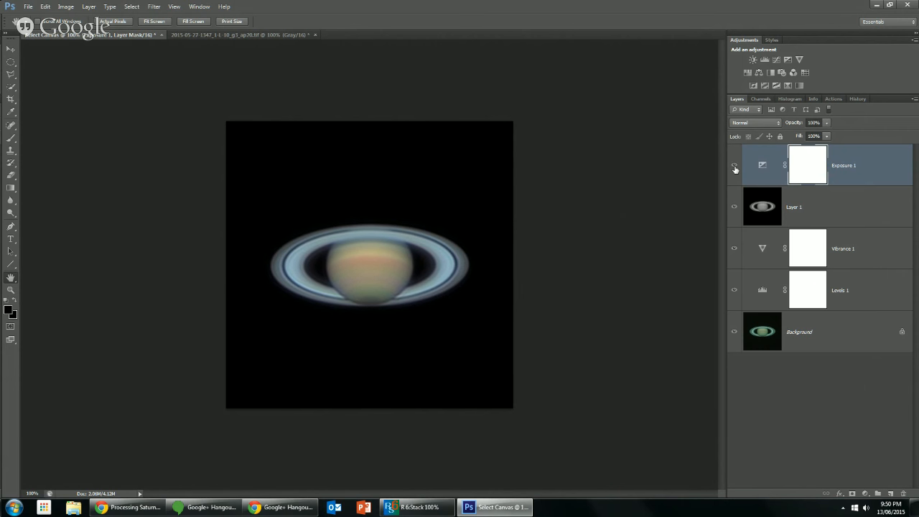
click(734, 167)
click(734, 167)
Step: Try a Brightness/Contrast adjustment with contrast 13 and small brightness changes, and delete the adjustment
click(751, 60)
mouse_move(728, 231)
mouse_down()
mouse_move(774, 231)
mouse_move(695, 229)
mouse_move(756, 231)
mouse_move(734, 211)
mouse_move(747, 213)
mouse_move(729, 212)
mouse_move(769, 211)
mouse_move(729, 214)
mouse_up()
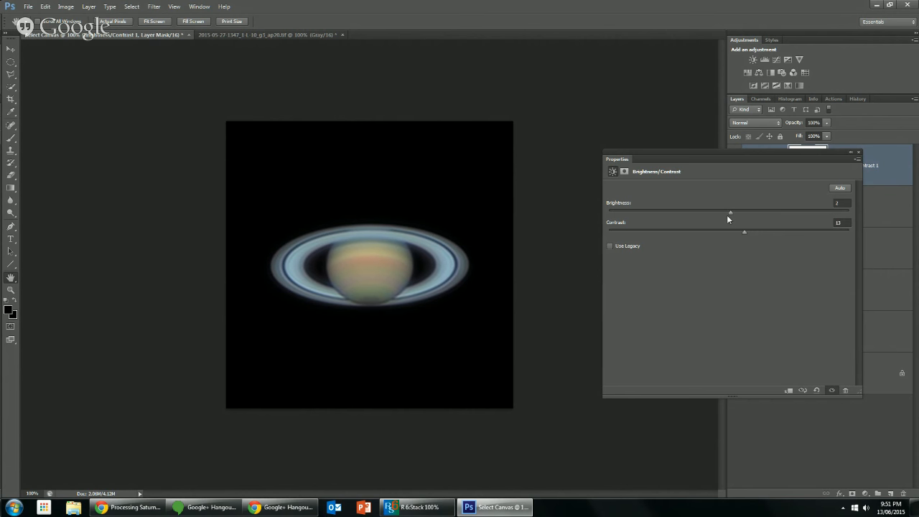
drag(730, 212, 725, 213)
click(847, 391)
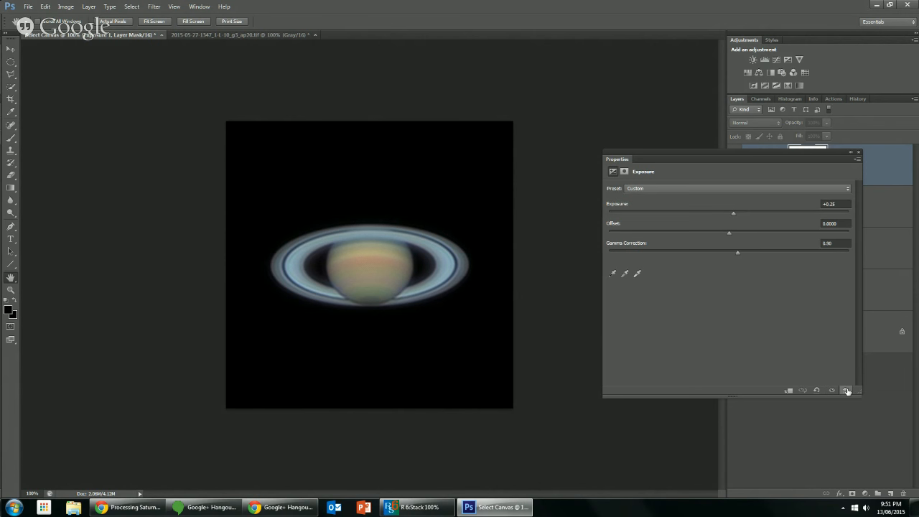
click(857, 153)
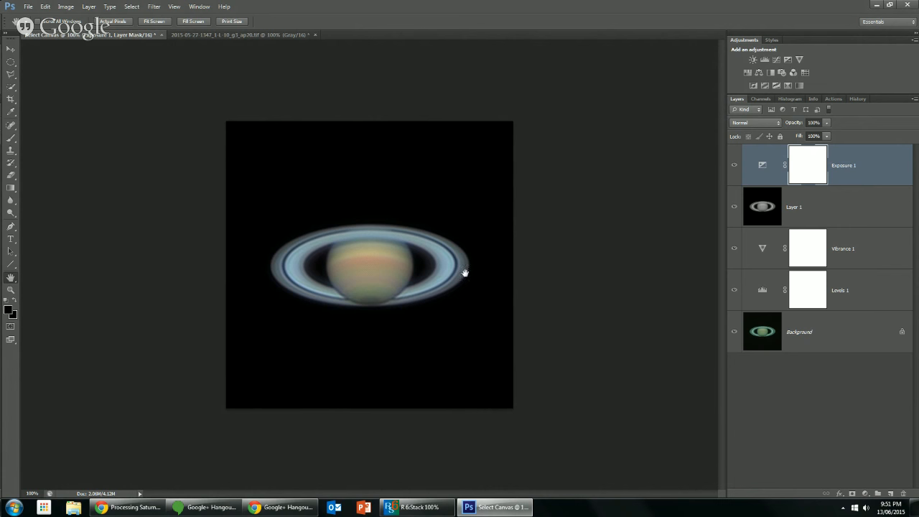
Step: Reopen the Levels 1 adjustment and set the Blue channel's white input level to 185
double_click(761, 293)
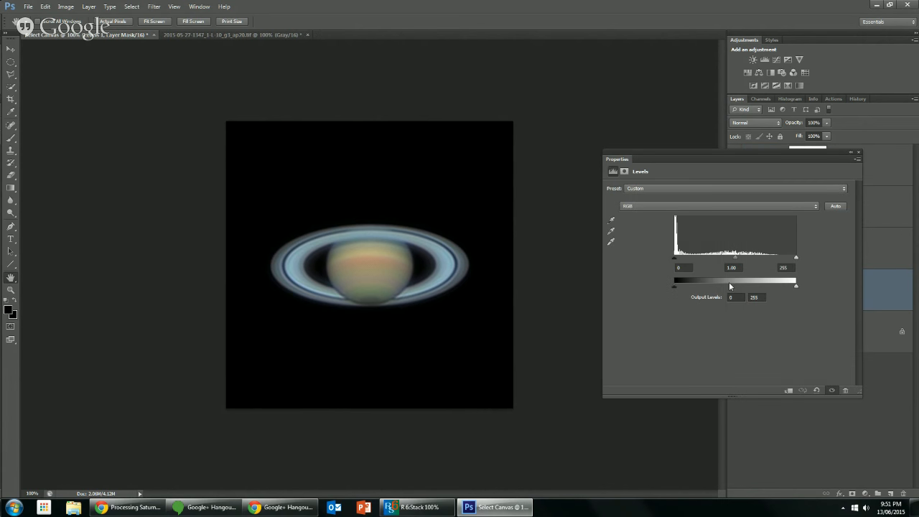
click(712, 209)
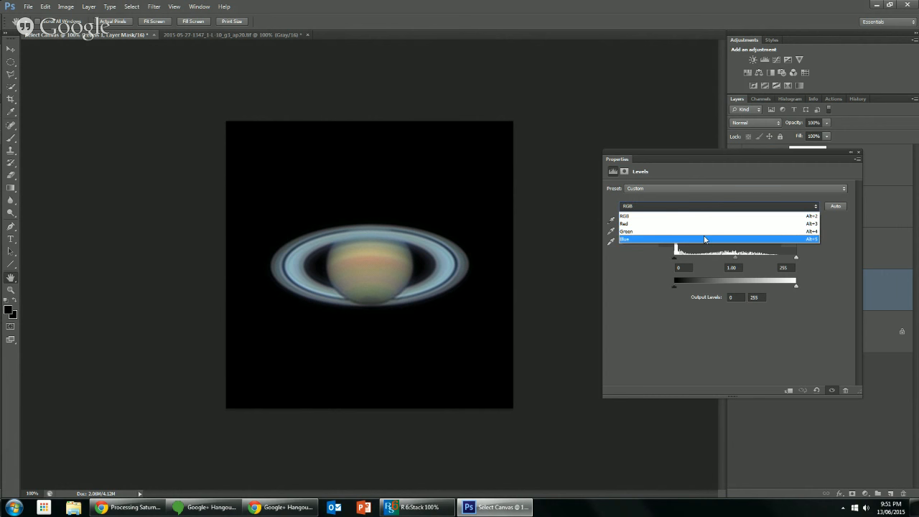
click(706, 238)
drag(763, 257, 762, 260)
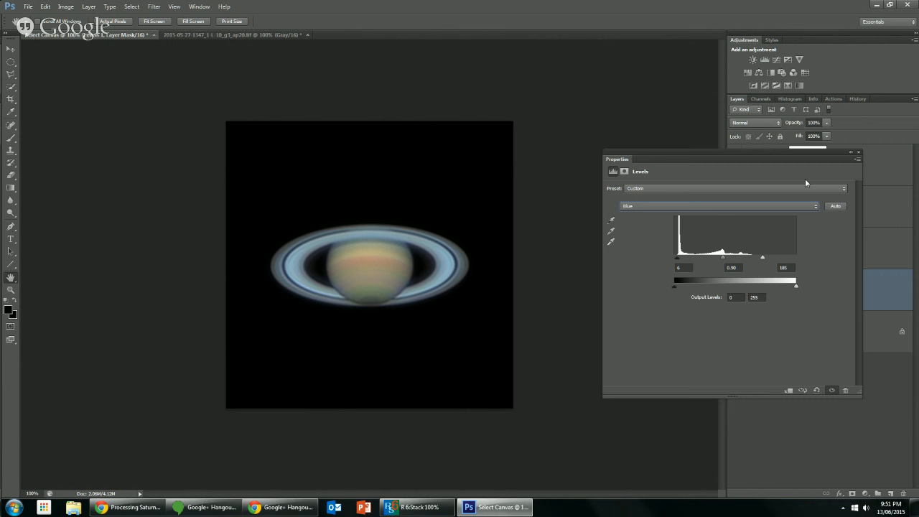
click(858, 153)
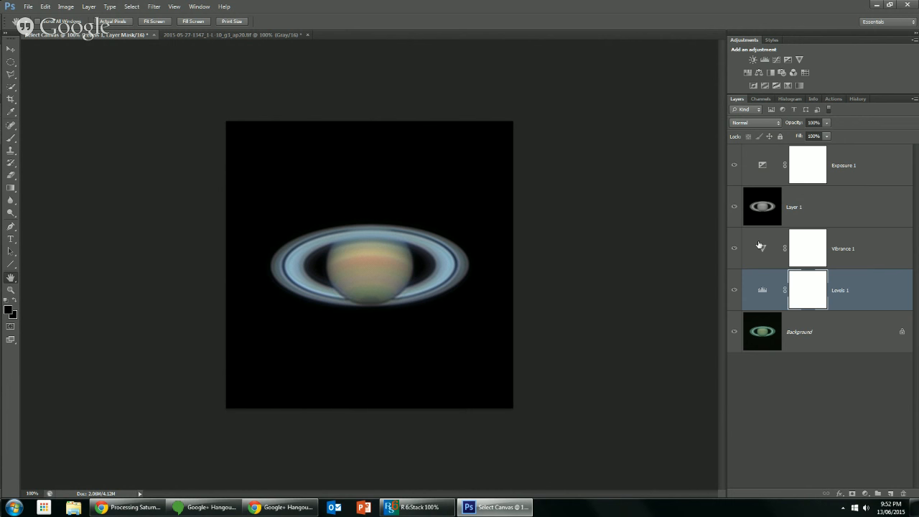
click(249, 40)
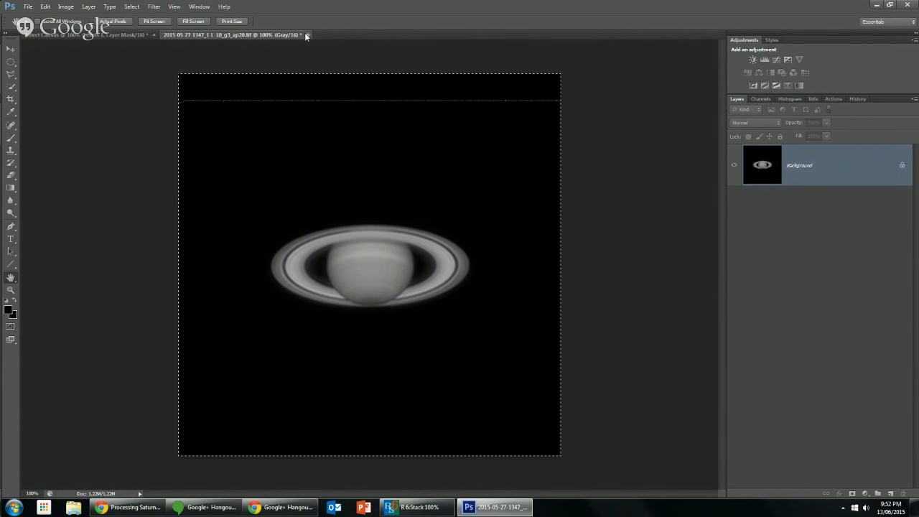
click(305, 35)
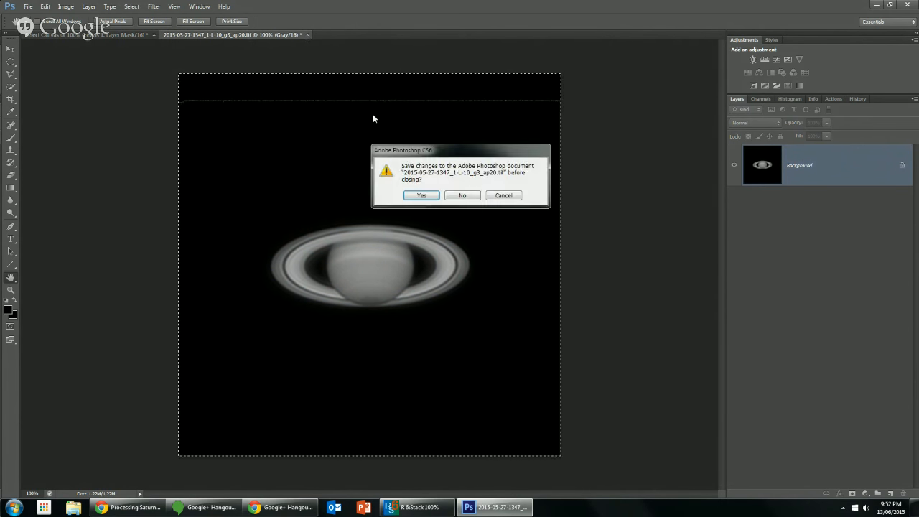
click(463, 196)
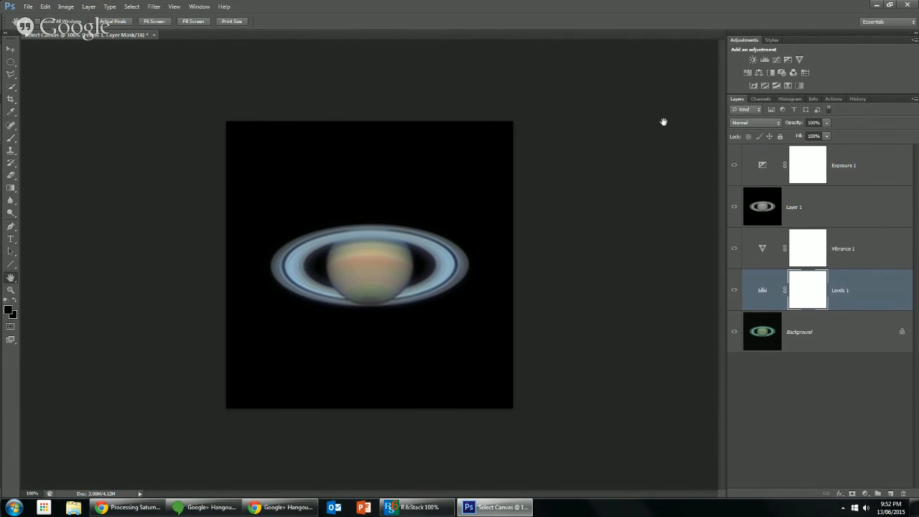